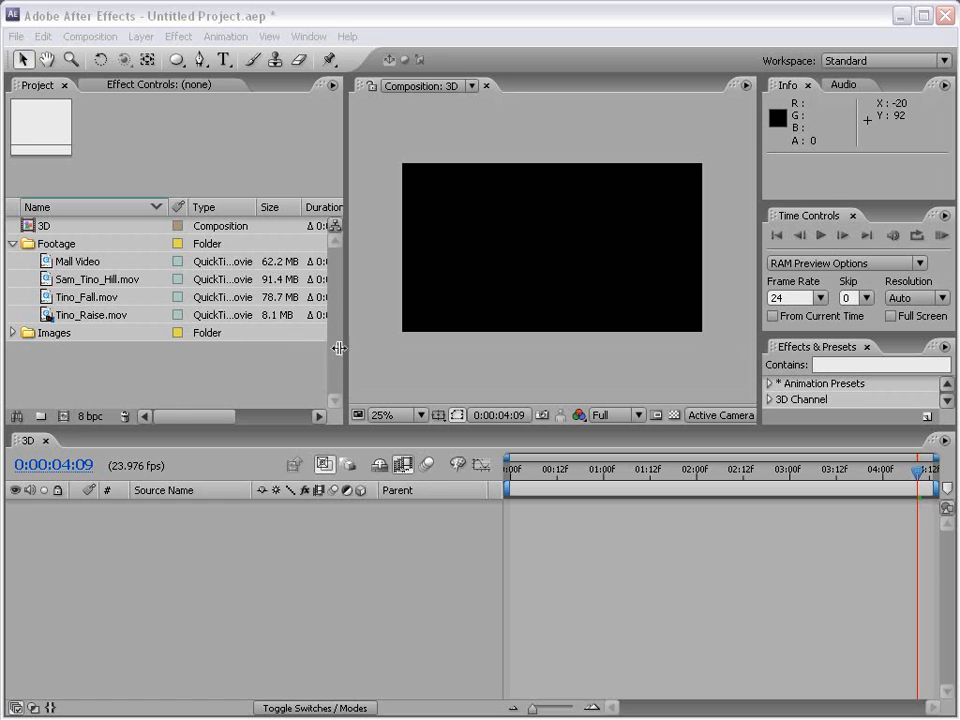
Step: Add Tino_Raise.mov, Tino_Fall.mov, Sam_Tino_Hill.mov and Mall Video from the Footage folder to the 3D composition as layers
{"action": "left_click_drag", "start_coordinate": [339, 348], "coordinate": [281, 360]}
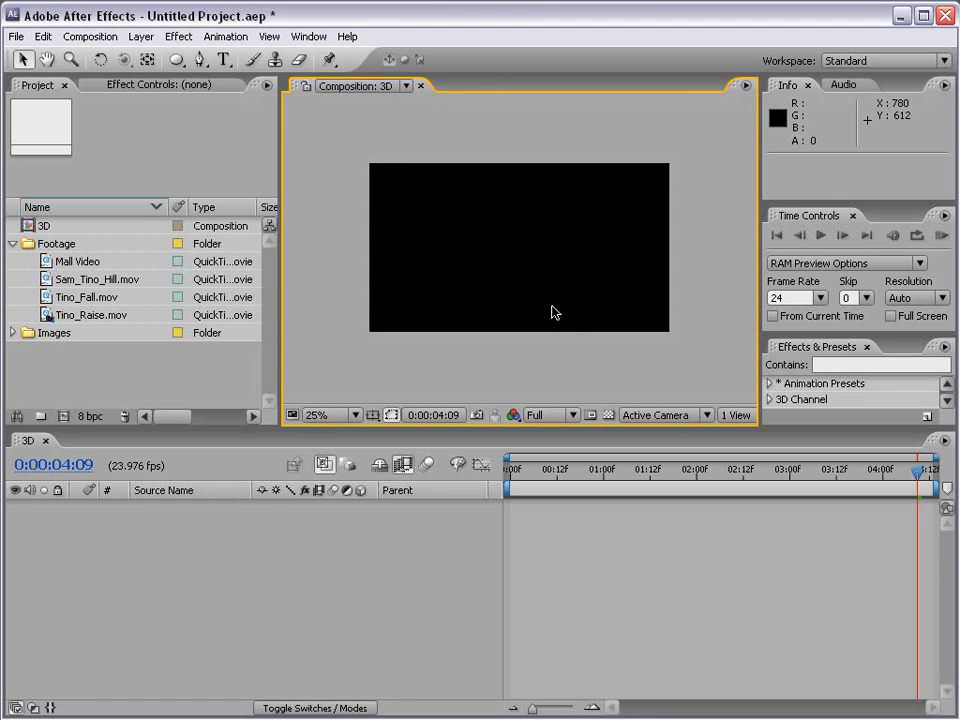
{"action": "left_click", "coordinate": [86, 280]}
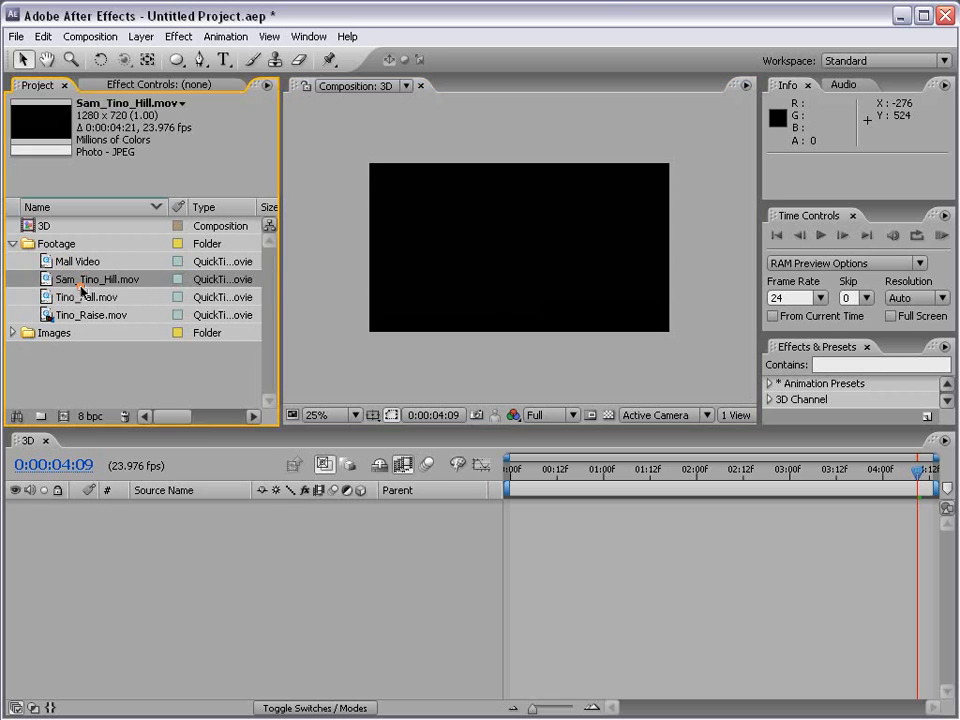
{"action": "left_click", "coordinate": [87, 298]}
{"action": "left_click", "coordinate": [80, 315]}
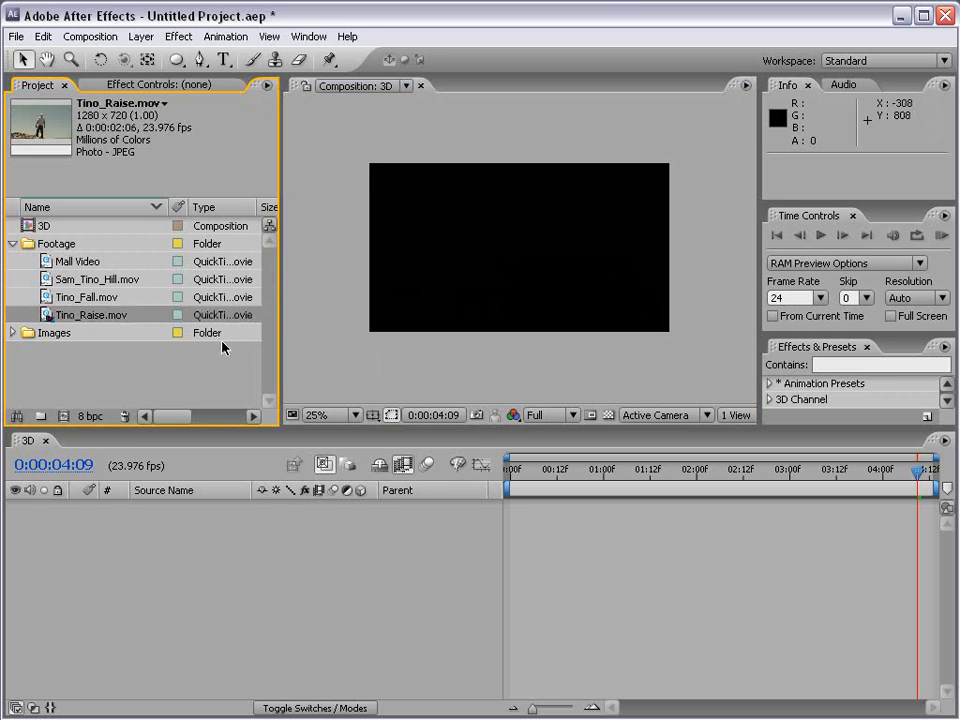
{"action": "left_click_drag", "start_coordinate": [78, 320], "coordinate": [101, 559]}
{"action": "left_click_drag", "start_coordinate": [96, 284], "coordinate": [150, 540]}
{"action": "left_click_drag", "start_coordinate": [70, 267], "coordinate": [180, 615]}
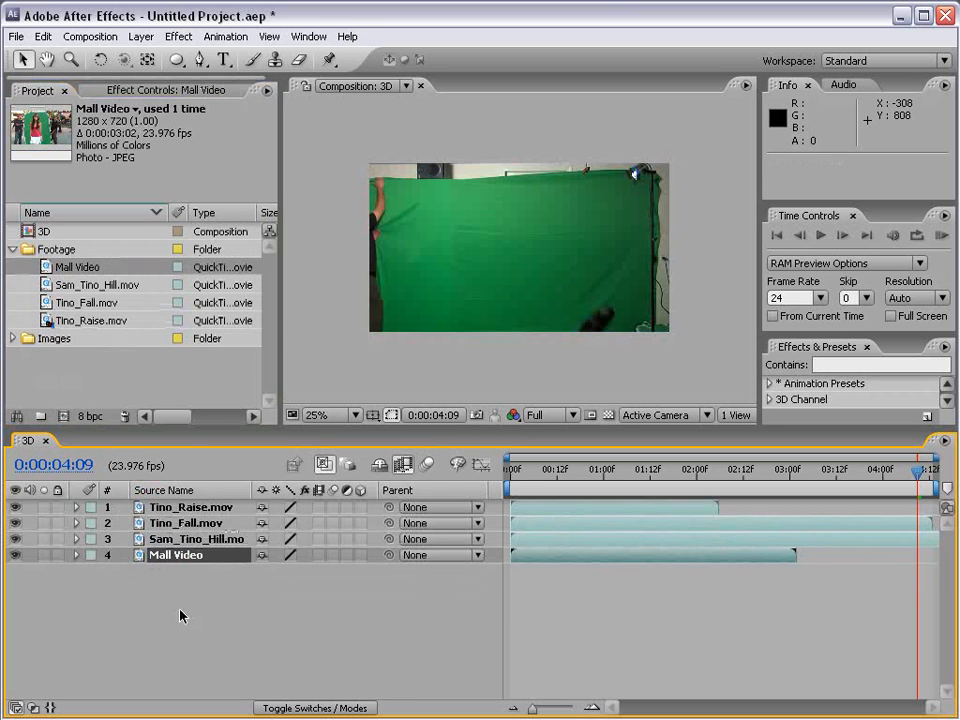
Step: End the work area at 0:00:02:00 and trim the composition to it
{"action": "left_click", "coordinate": [697, 474]}
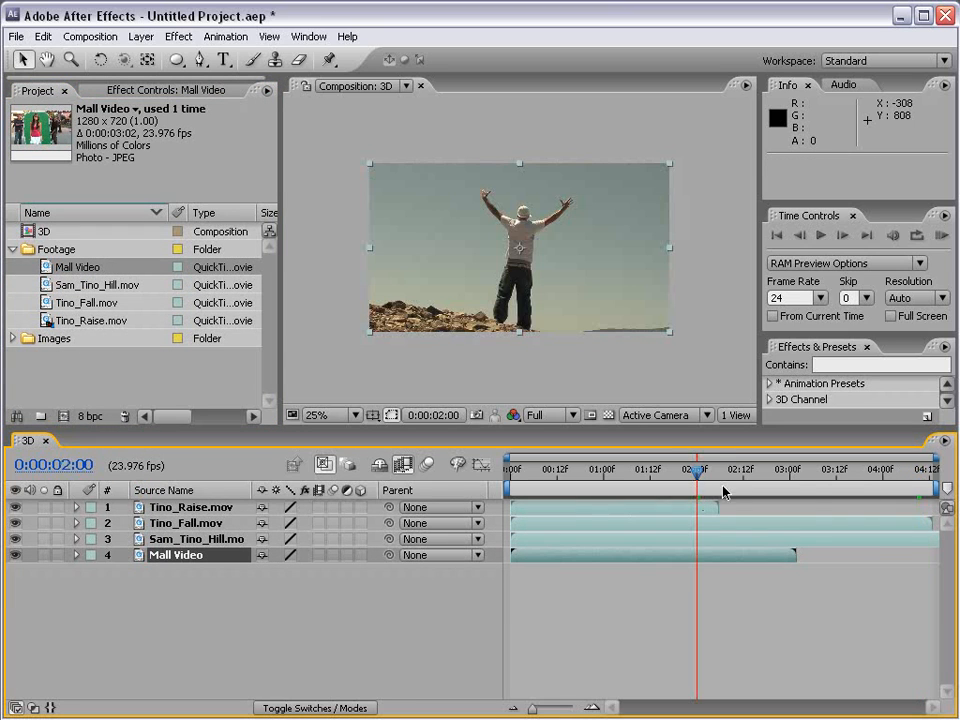
{"action": "left_click_drag", "start_coordinate": [936, 487], "coordinate": [706, 490]}
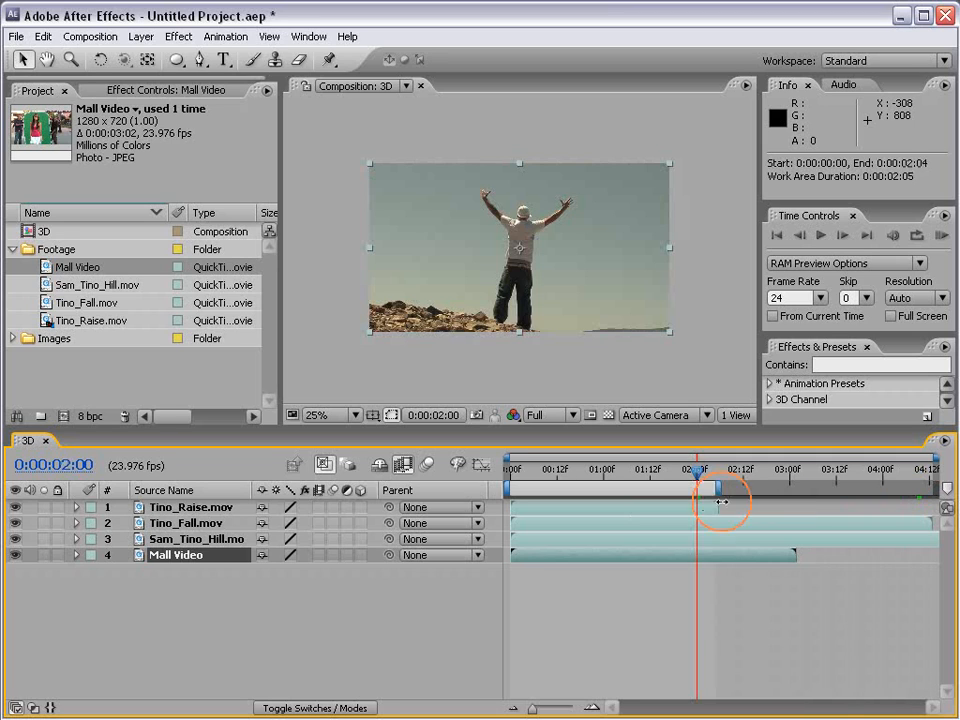
{"action": "right_click", "coordinate": [644, 497]}
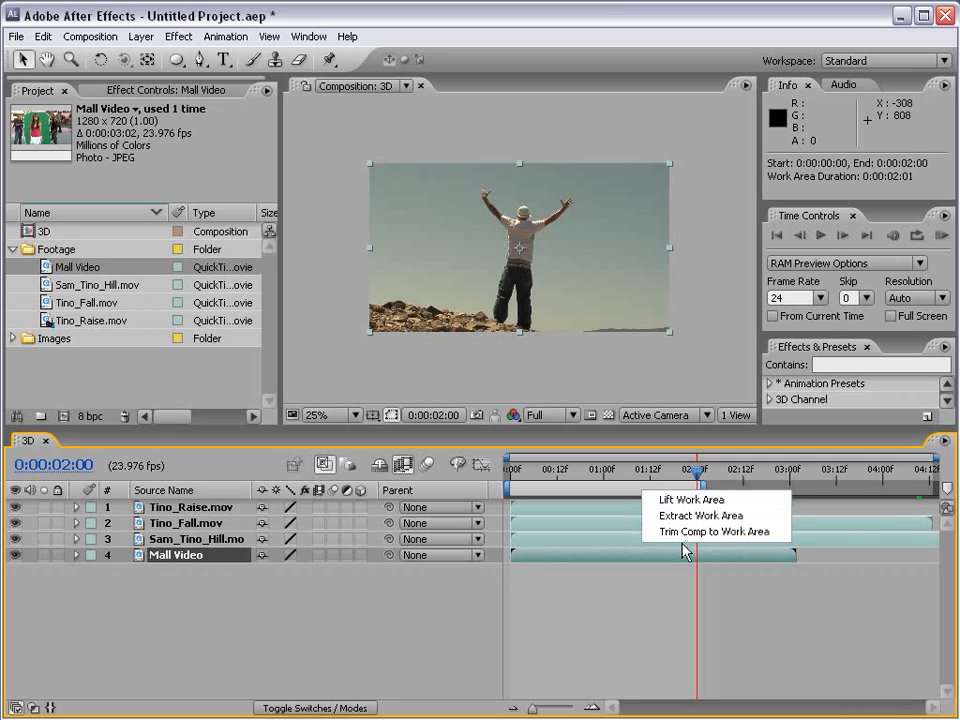
{"action": "left_click", "coordinate": [771, 536]}
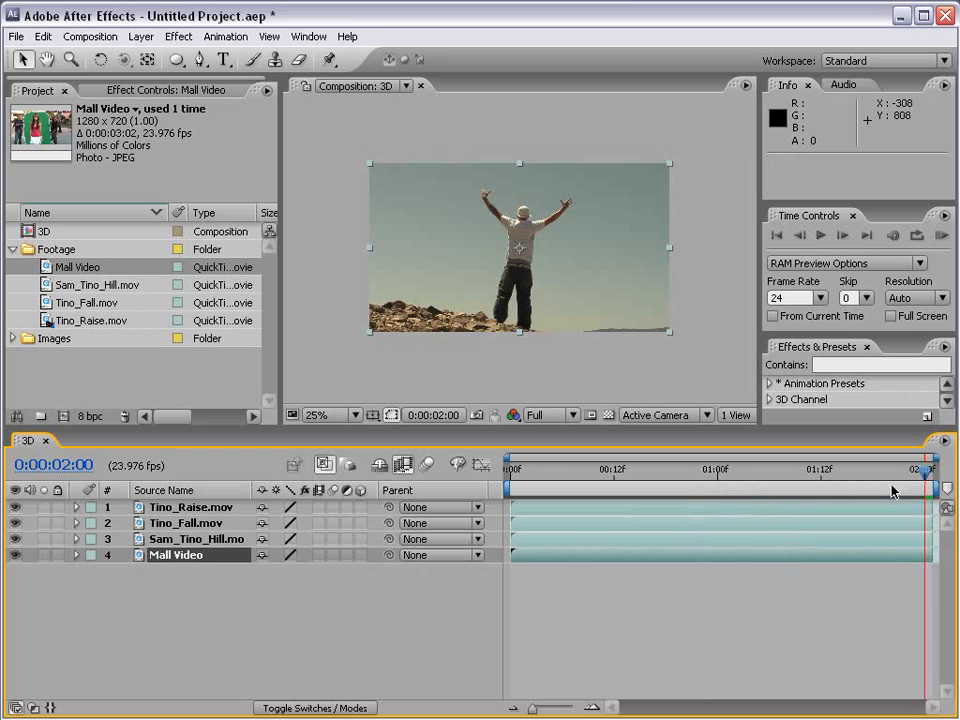
{"action": "left_click_drag", "start_coordinate": [893, 476], "coordinate": [945, 495]}
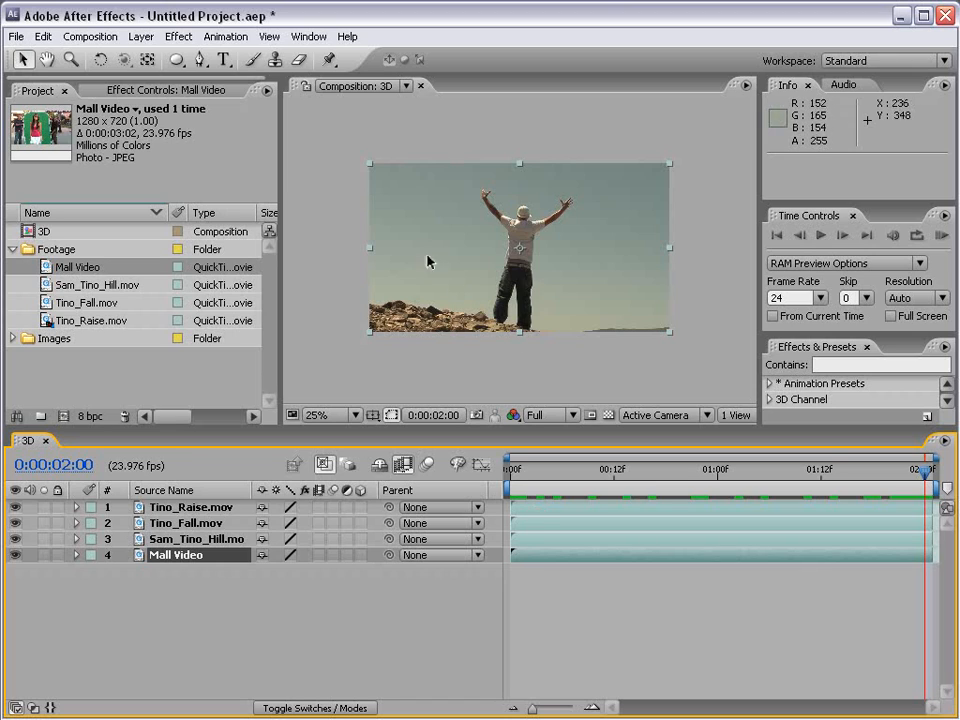
Step: Try repositioning the top three clips within the composition frame, and undo the moves
{"action": "left_click_drag", "start_coordinate": [426, 246], "coordinate": [506, 354]}
{"action": "left_click_drag", "start_coordinate": [553, 196], "coordinate": [388, 271]}
{"action": "left_click_drag", "start_coordinate": [592, 219], "coordinate": [639, 307]}
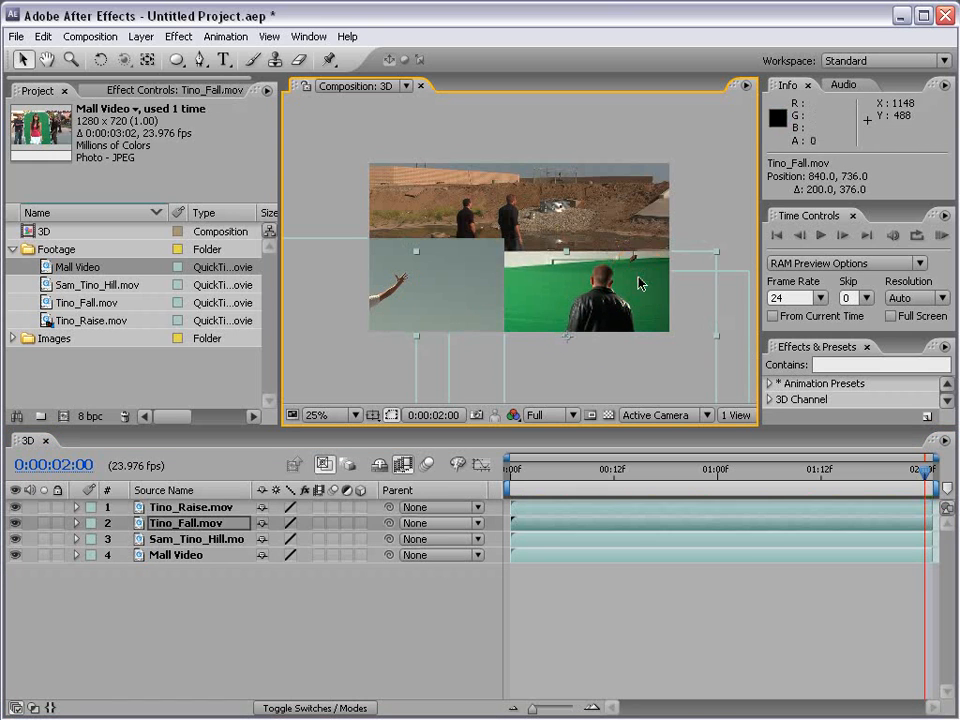
{"action": "key", "text": "ctrl+z"}
{"action": "key", "text": "ctrl+z"}
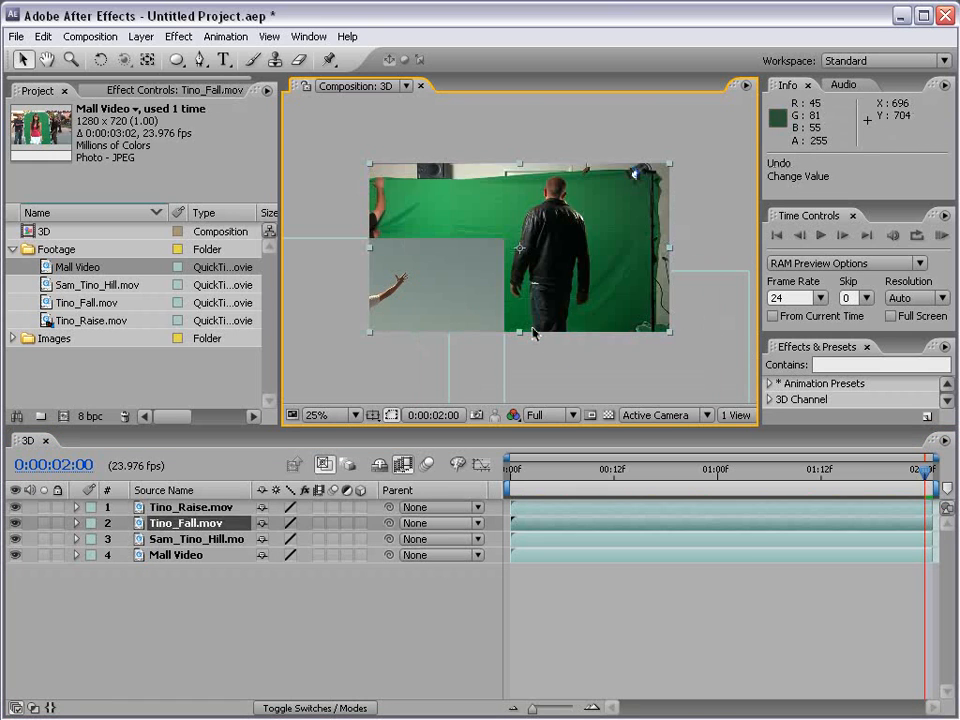
{"action": "key", "text": "ctrl+z"}
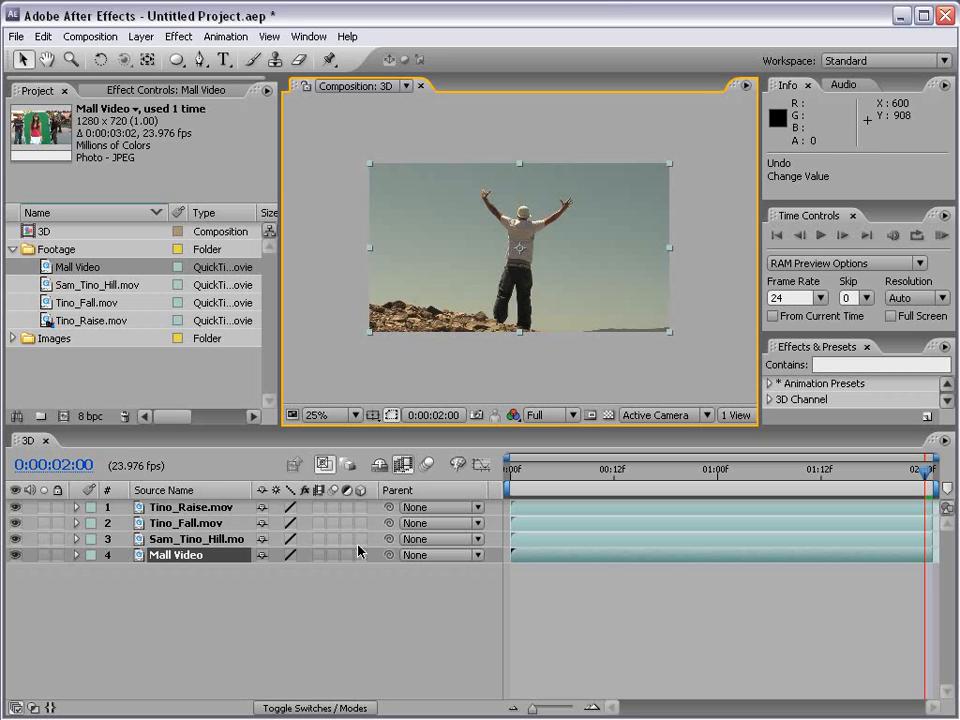
Step: Turn all four footage layers into 3D layers
{"action": "left_click", "coordinate": [311, 580]}
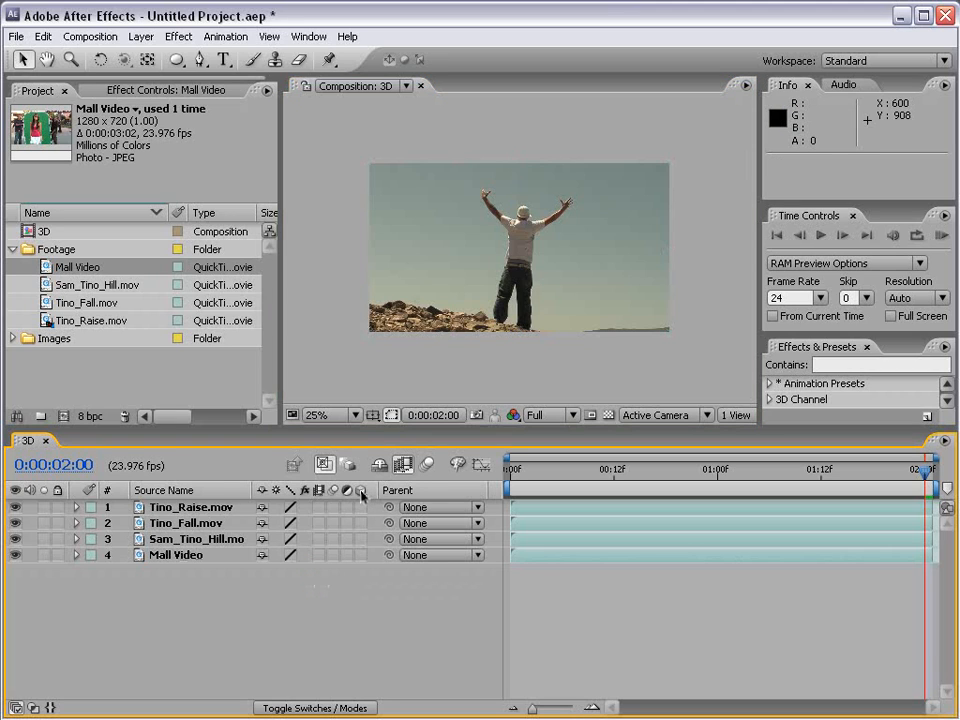
{"action": "left_click_drag", "start_coordinate": [359, 525], "coordinate": [366, 553]}
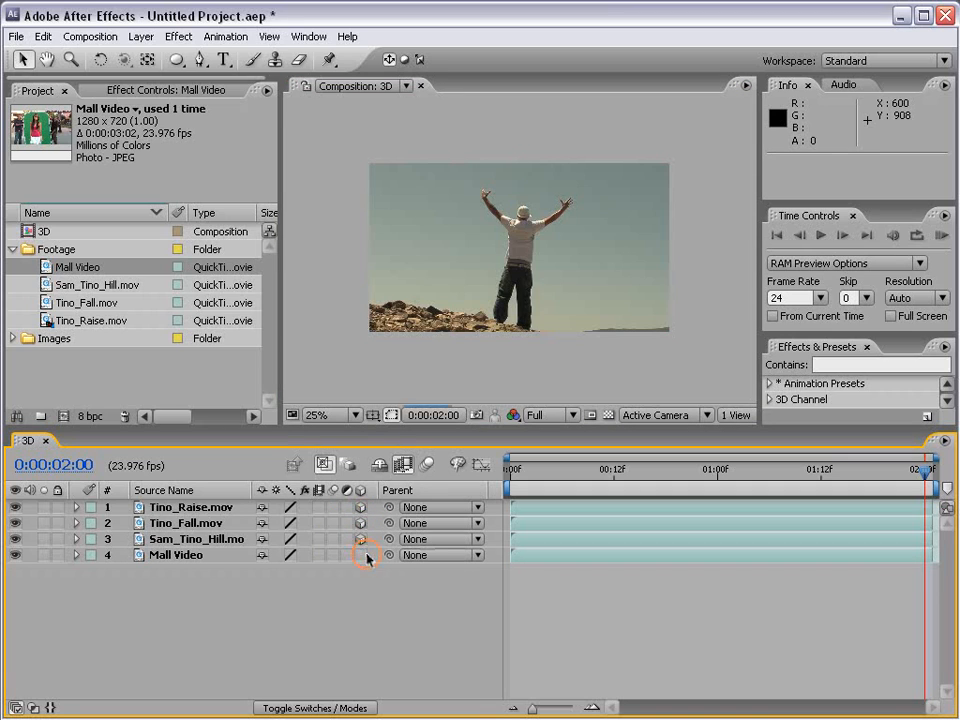
Step: Select the Tino_Raise.mov layer and solo it
{"action": "left_click", "coordinate": [472, 268]}
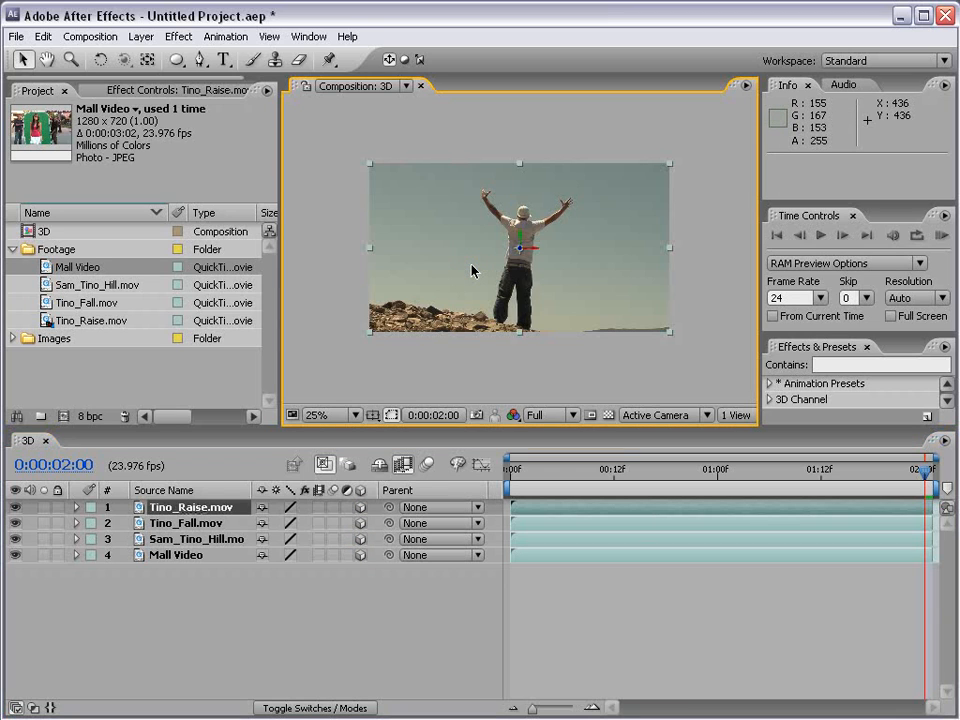
{"action": "key", "text": "period"}
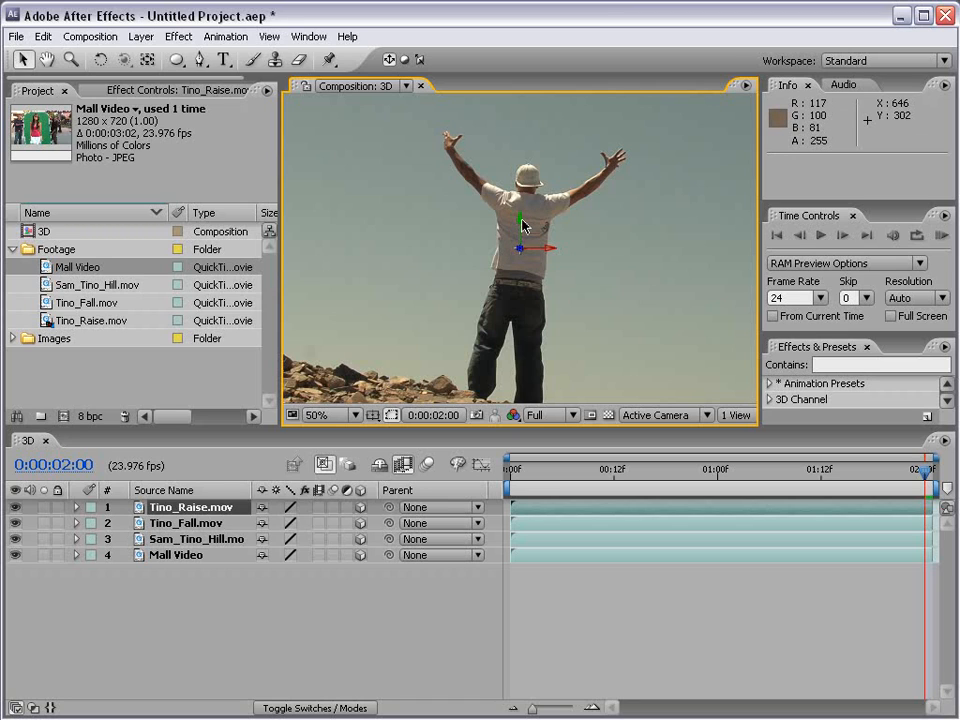
{"action": "key", "text": "comma"}
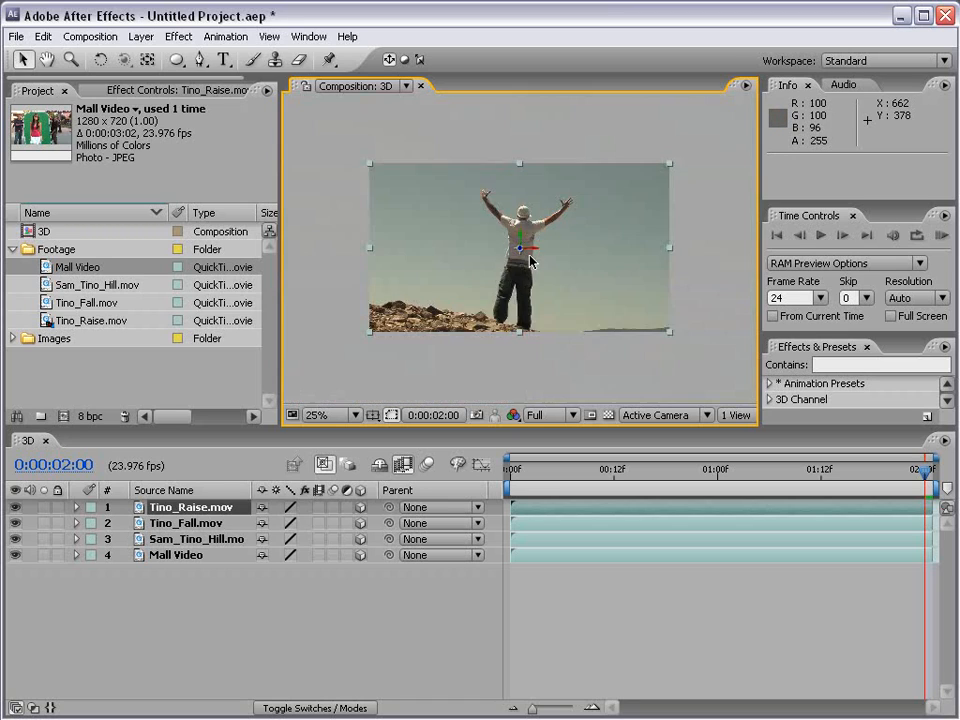
{"action": "left_click", "coordinate": [44, 508]}
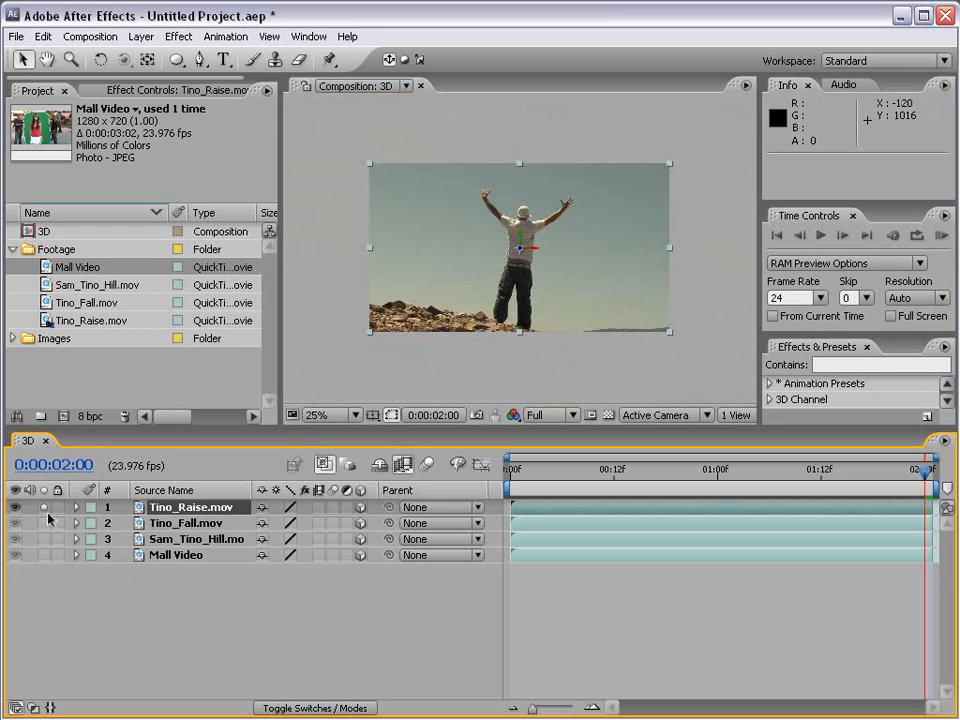
Step: Try moving the Tino_Raise.mov layer freely by about 280 px and along single axes, including about -26 px in X, undoing each move
{"action": "left_click_drag", "start_coordinate": [582, 235], "coordinate": [639, 229]}
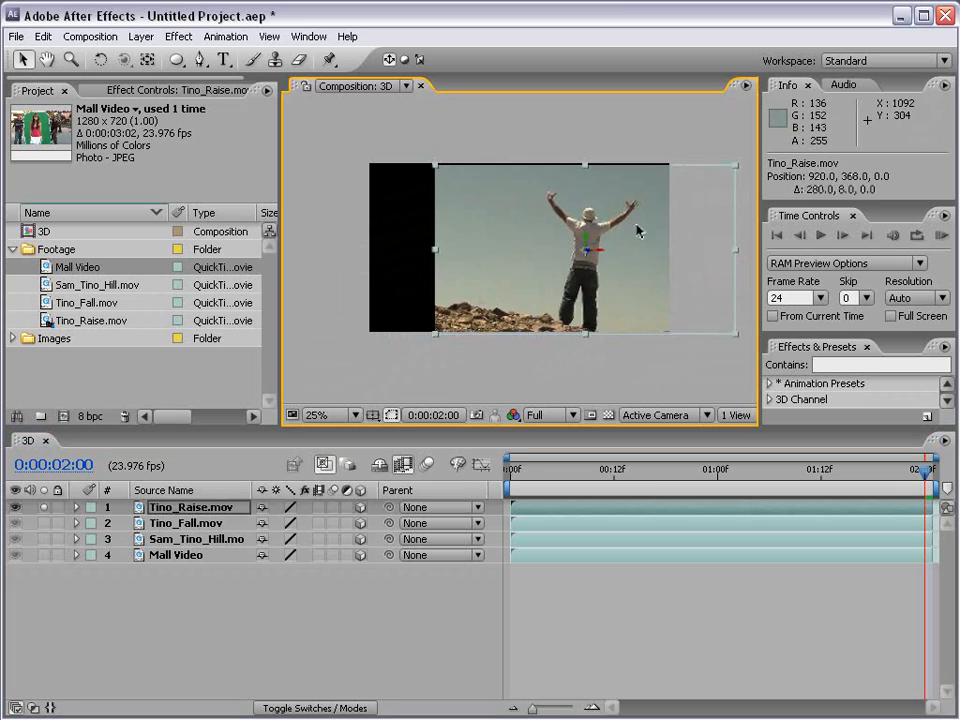
{"action": "key", "text": "ctrl+z"}
{"action": "key", "text": "period"}
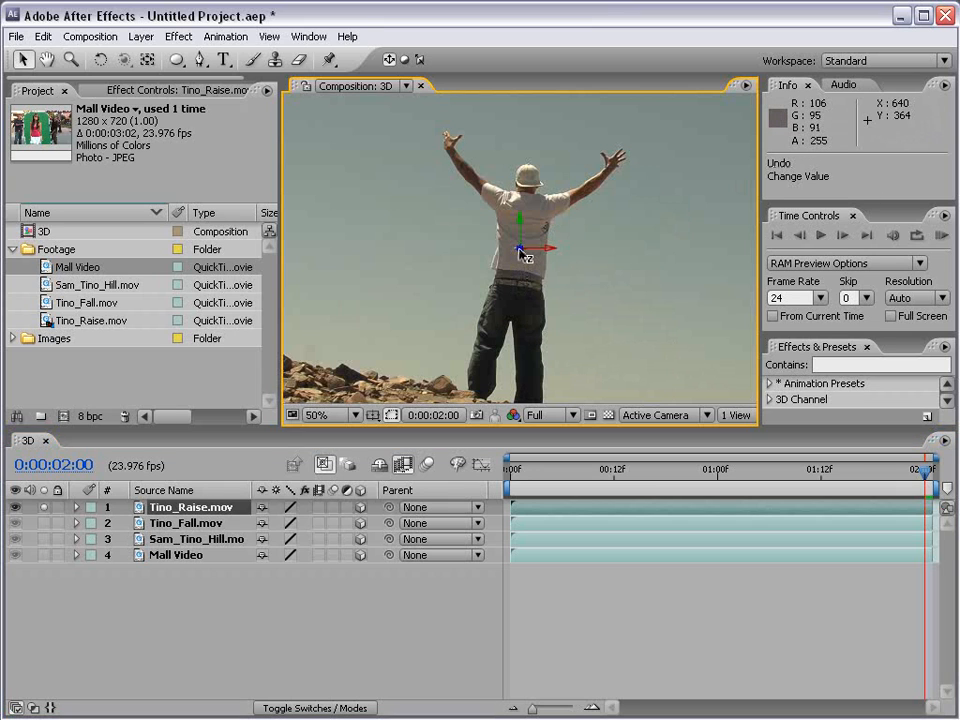
{"action": "left_click_drag", "start_coordinate": [540, 253], "coordinate": [521, 265]}
{"action": "key", "text": "comma"}
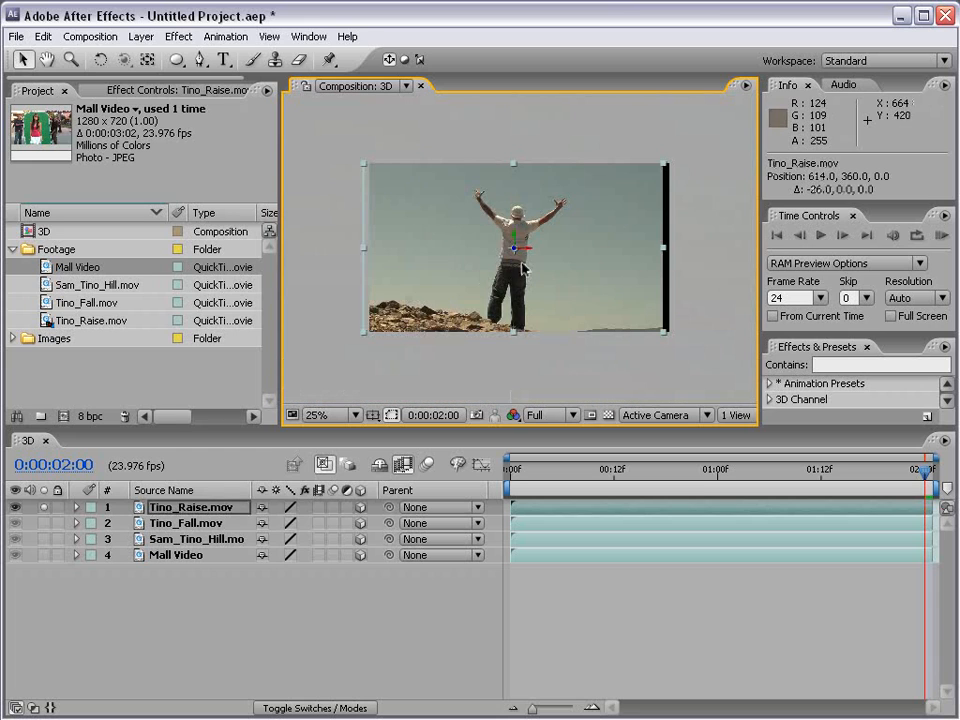
{"action": "key", "text": "ctrl+z"}
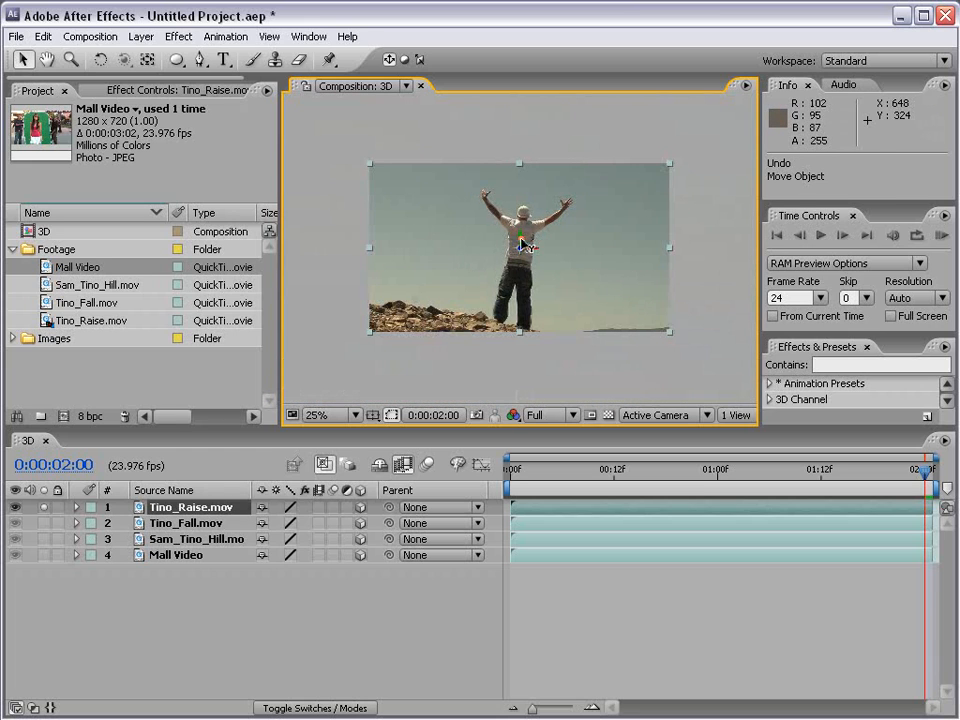
{"action": "left_click_drag", "start_coordinate": [521, 243], "coordinate": [527, 278]}
{"action": "key", "text": "ctrl+z"}
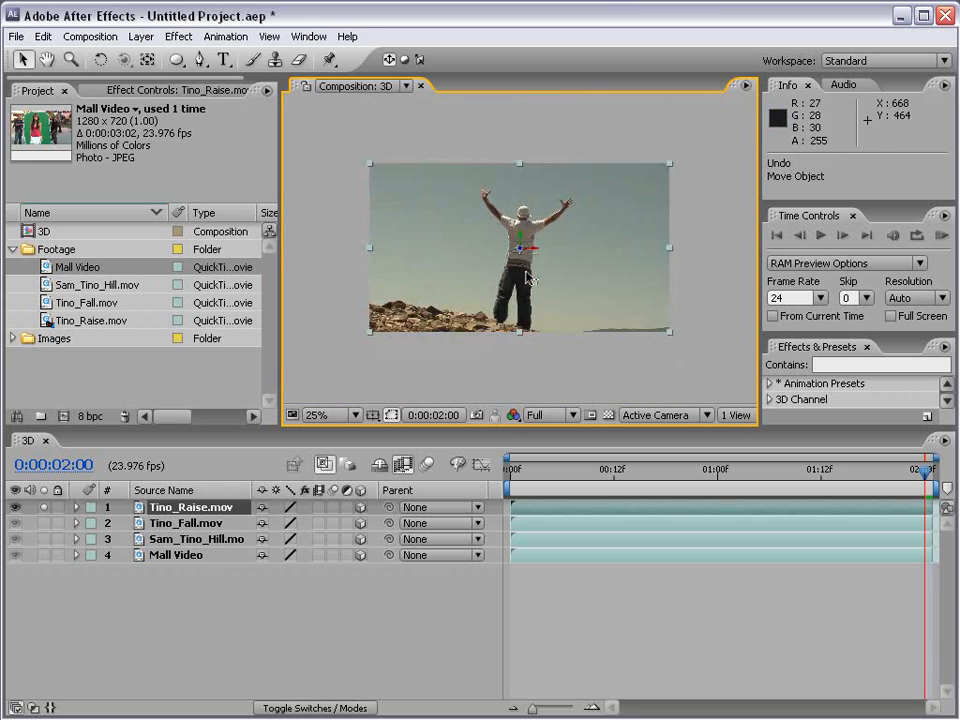
Step: Try pushing the Tino_Raise.mov layer back along its Z axis to about 1318, and undo the move
{"action": "key", "text": "period"}
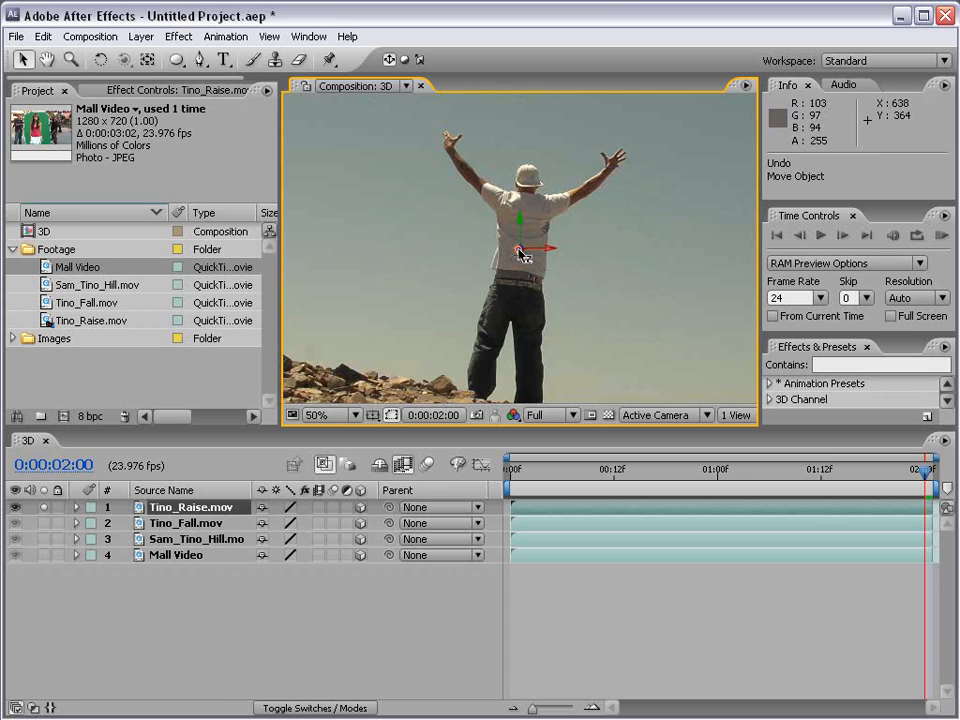
{"action": "left_click_drag", "start_coordinate": [523, 253], "coordinate": [122, 473]}
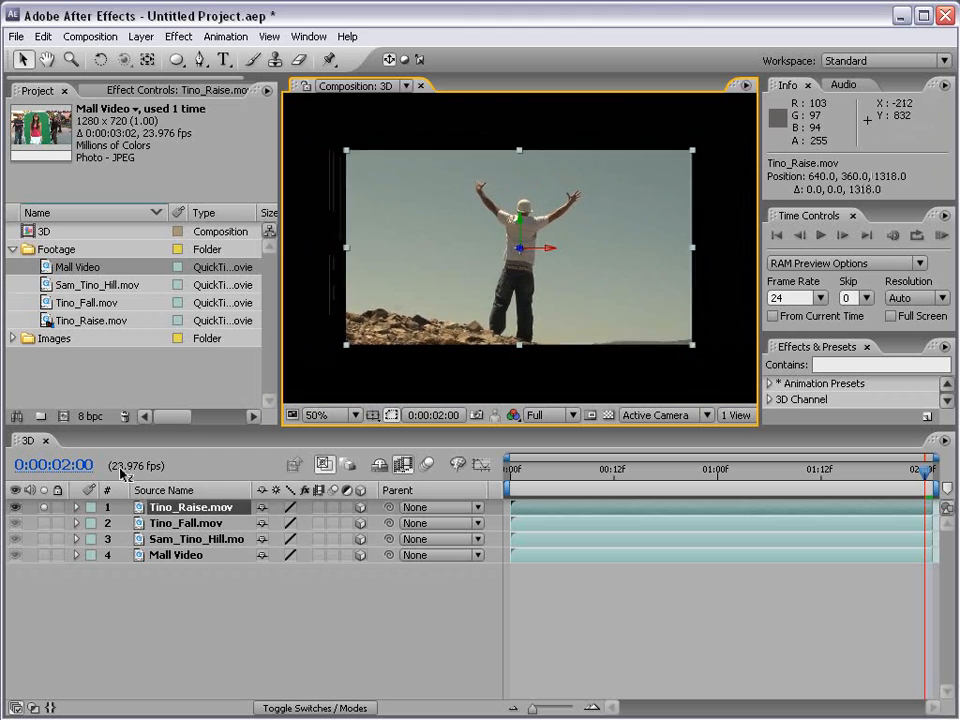
{"action": "key", "text": "ctrl+z"}
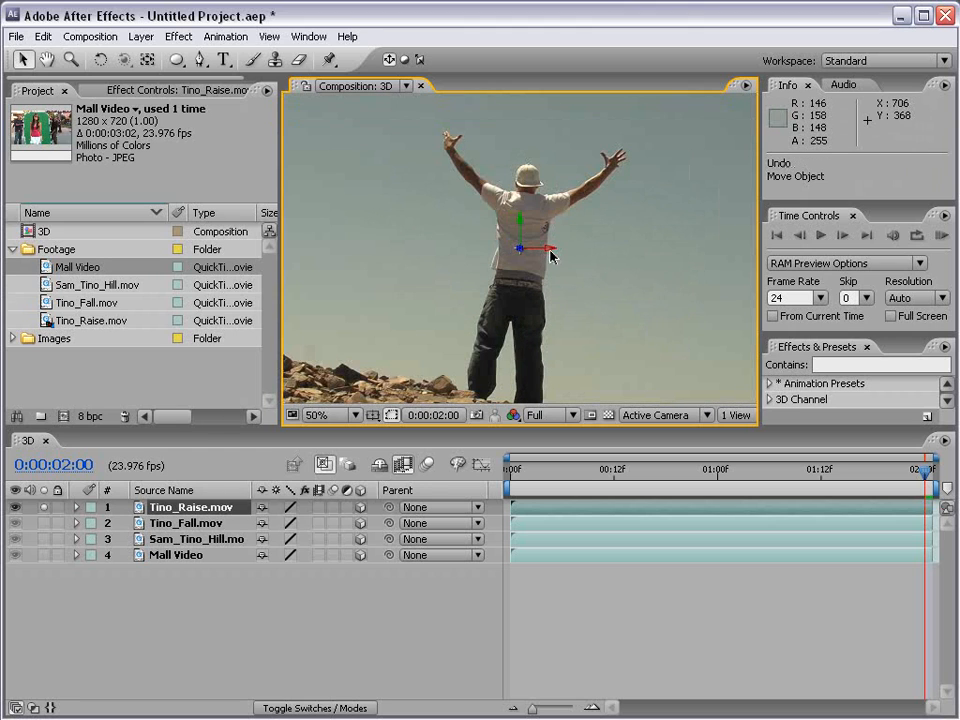
{"action": "key", "text": "comma"}
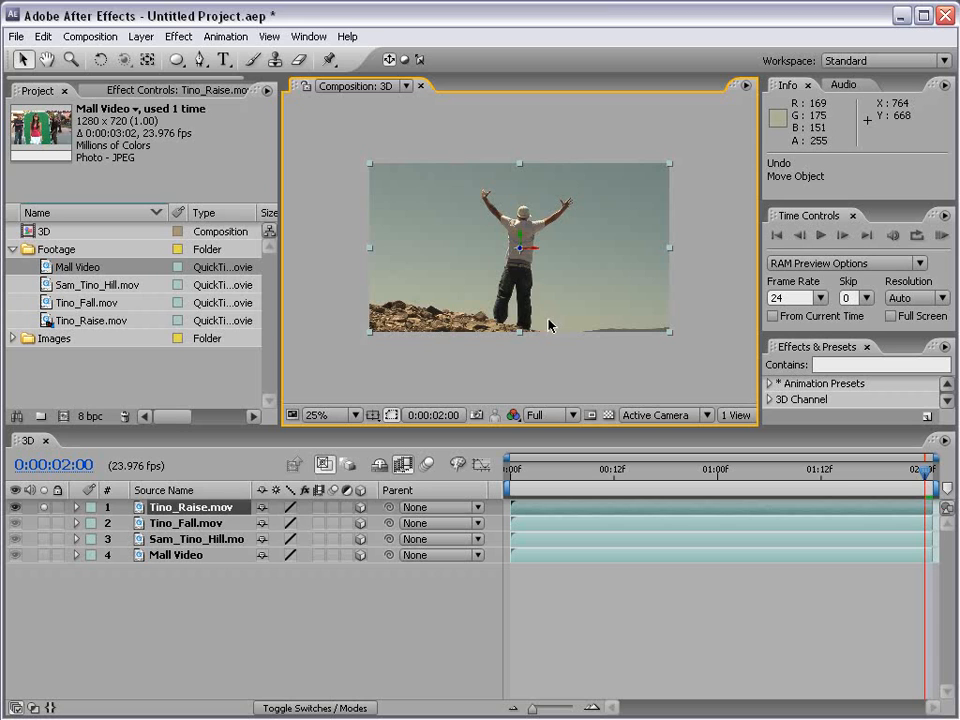
Step: Create a camera layer named Camera 1 with the 50mm preset, and turn off the solo on Tino_Raise.mov
{"action": "left_click", "coordinate": [142, 38]}
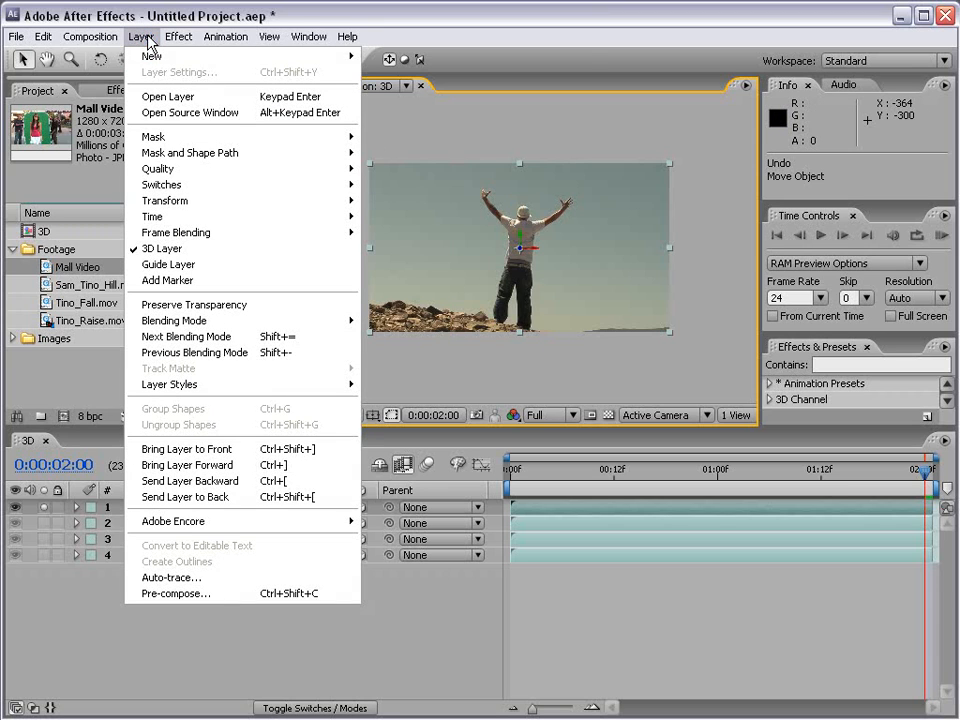
{"action": "mouse_move", "coordinate": [150, 56]}
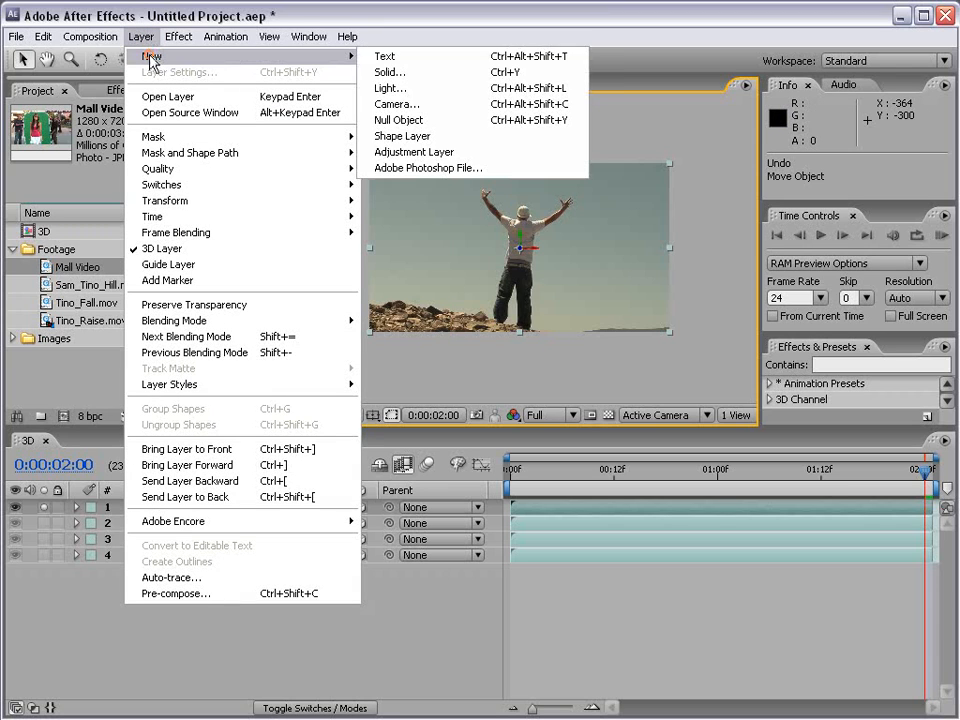
{"action": "left_click", "coordinate": [449, 111]}
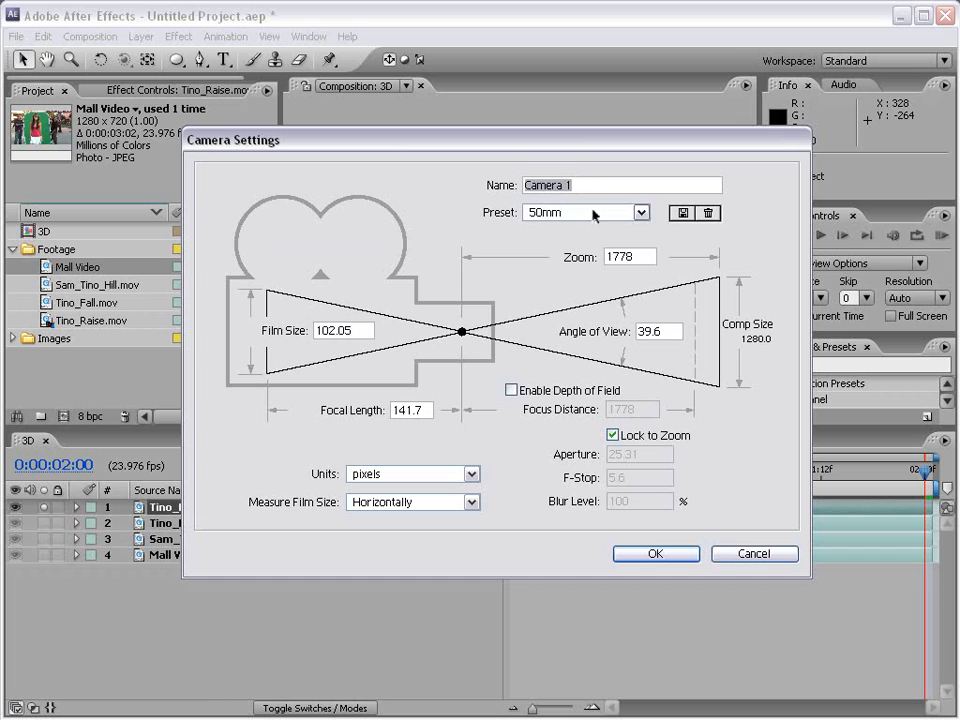
{"action": "left_click", "coordinate": [594, 214]}
{"action": "left_click", "coordinate": [562, 316]}
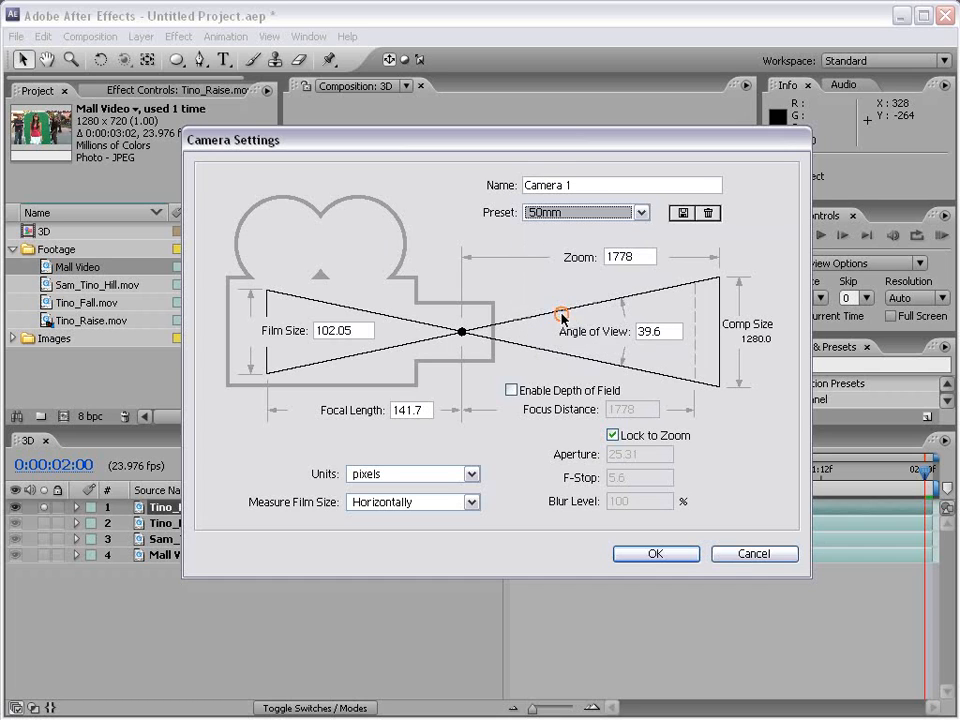
{"action": "left_click", "coordinate": [648, 555]}
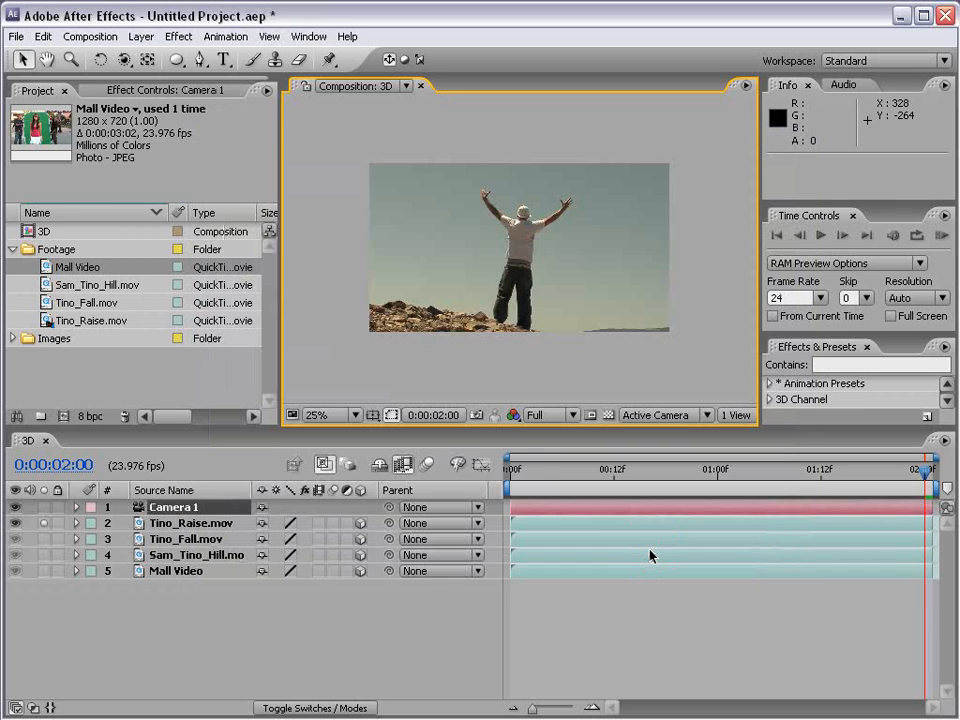
{"action": "left_click", "coordinate": [44, 525]}
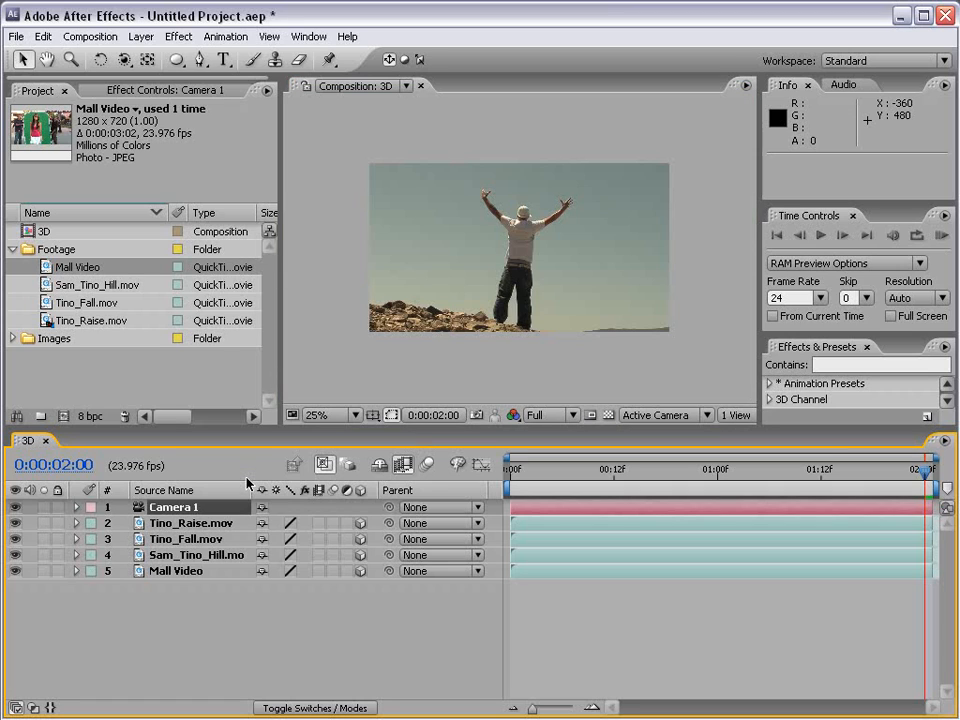
Step: Try orbiting the camera around the footage layers with the Orbit Camera Tool, and undo the last orbit
{"action": "left_click", "coordinate": [124, 61]}
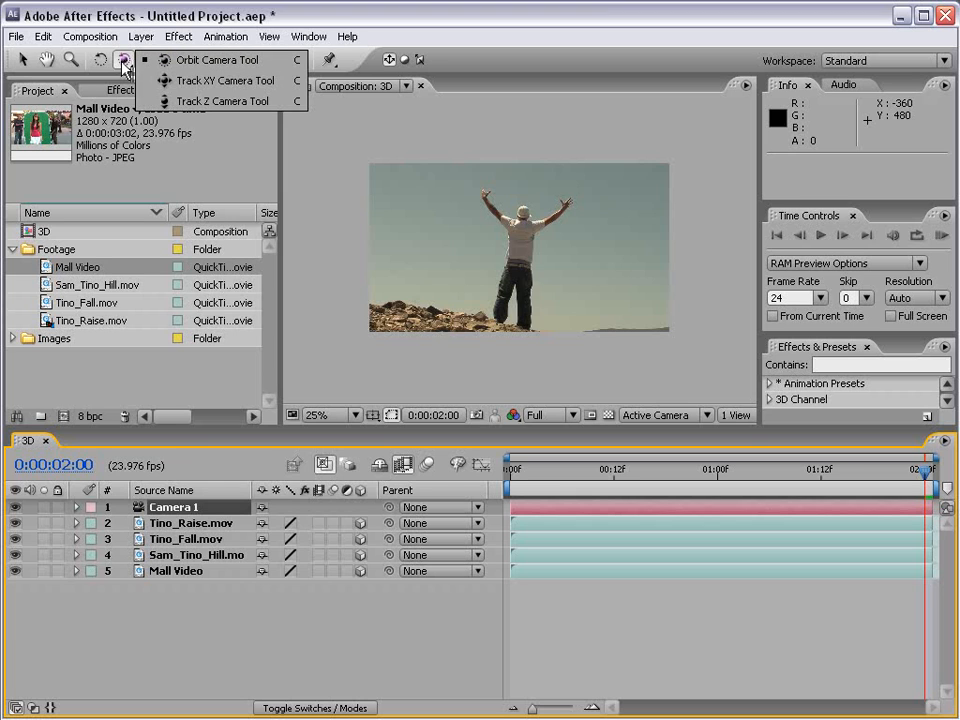
{"action": "left_click_drag", "start_coordinate": [579, 219], "coordinate": [540, 222]}
{"action": "key", "text": "ctrl+z"}
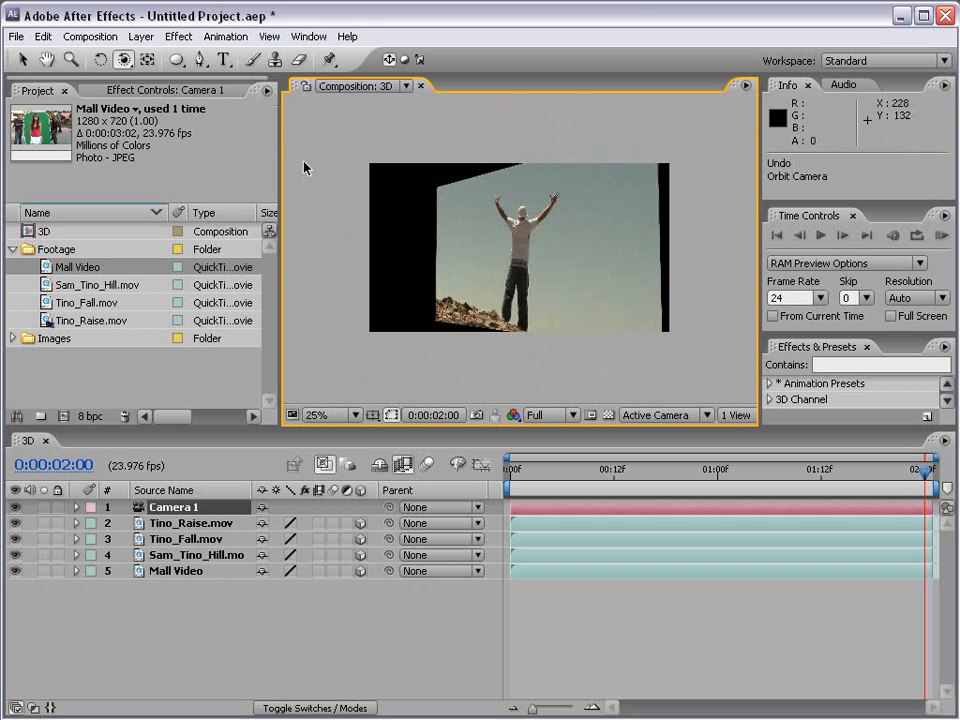
Step: Try sliding the camera sideways with the Track XY Camera Tool, undoing each move
{"action": "left_click", "coordinate": [124, 60]}
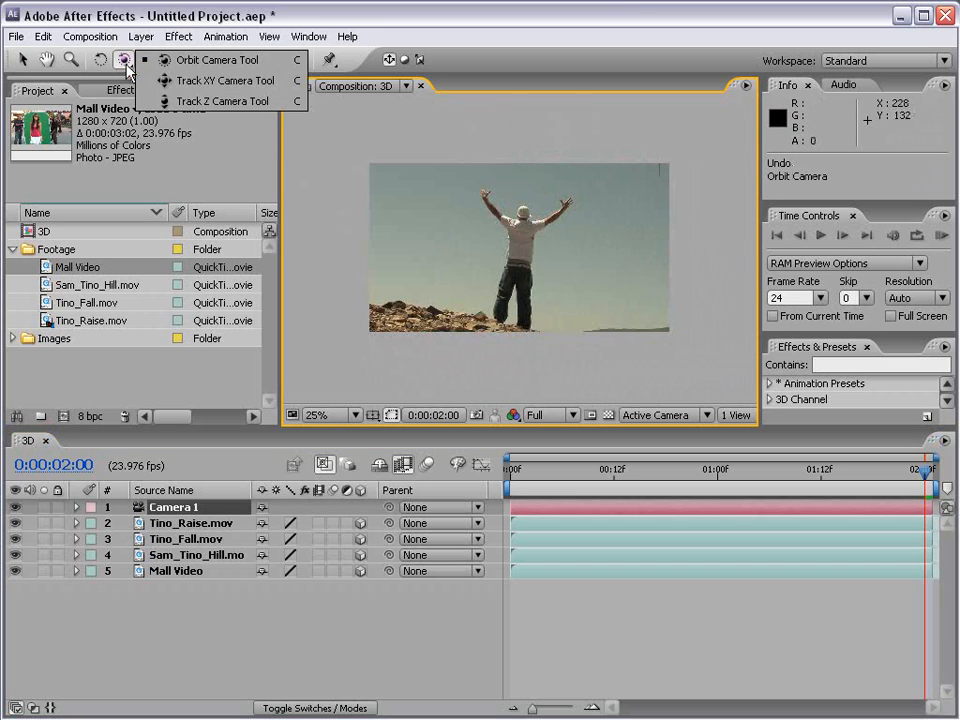
{"action": "left_click", "coordinate": [201, 81]}
{"action": "left_click_drag", "start_coordinate": [440, 245], "coordinate": [291, 255]}
{"action": "key", "text": "ctrl+z"}
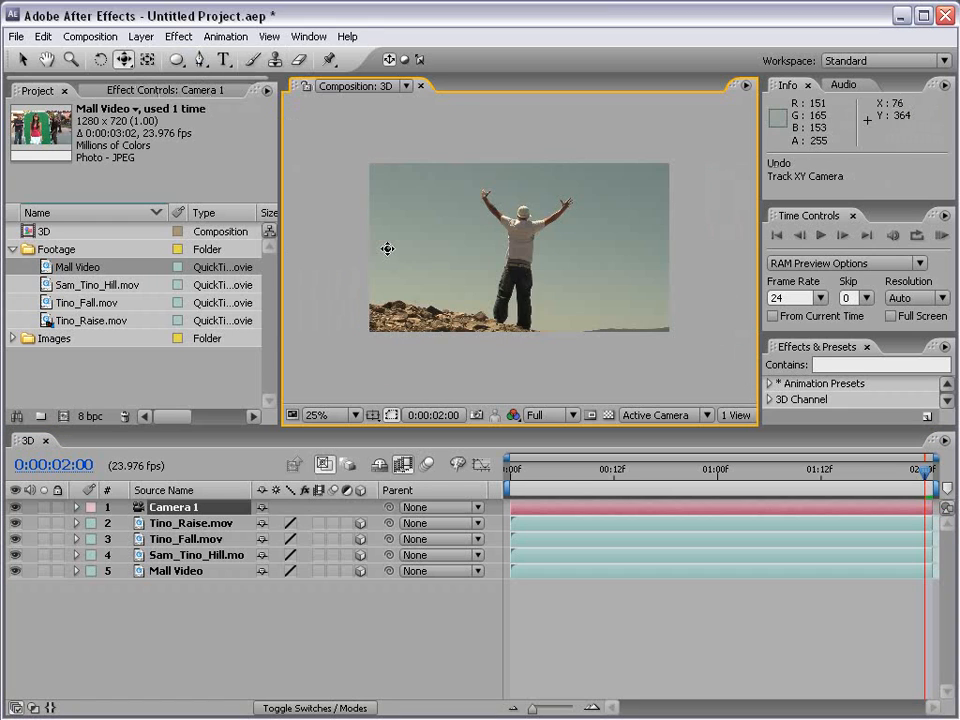
{"action": "left_click_drag", "start_coordinate": [639, 285], "coordinate": [497, 290]}
{"action": "key", "text": "ctrl+z"}
Step: Try pulling the camera back to about -2442 in Z with the Track Z Camera Tool, and undo the move
{"action": "left_click", "coordinate": [123, 59]}
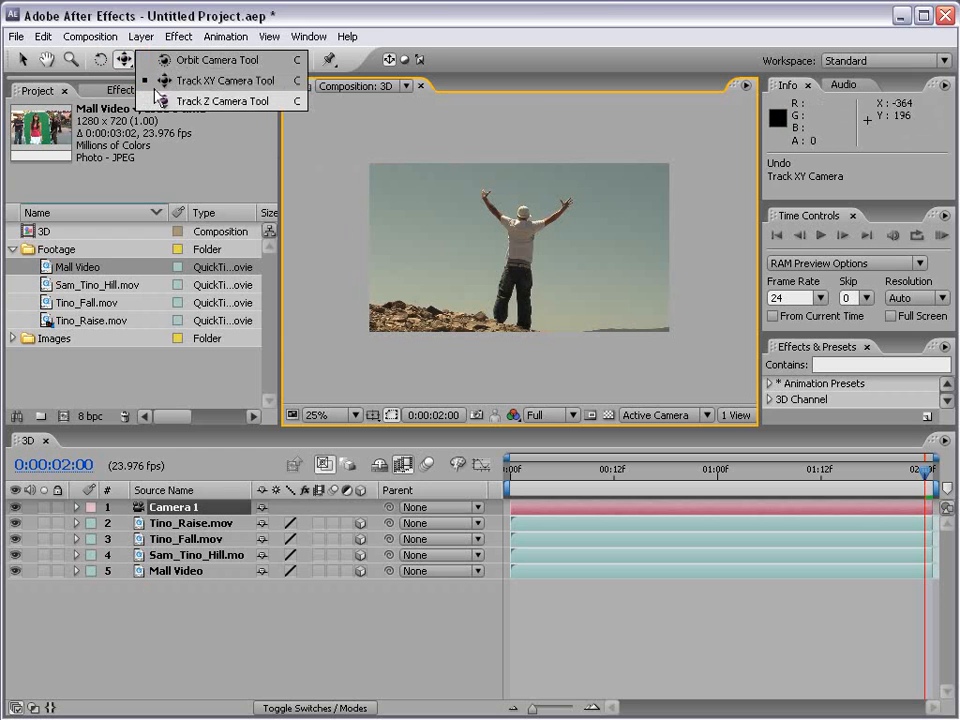
{"action": "left_click", "coordinate": [185, 101]}
{"action": "left_click_drag", "start_coordinate": [504, 259], "coordinate": [526, 347]}
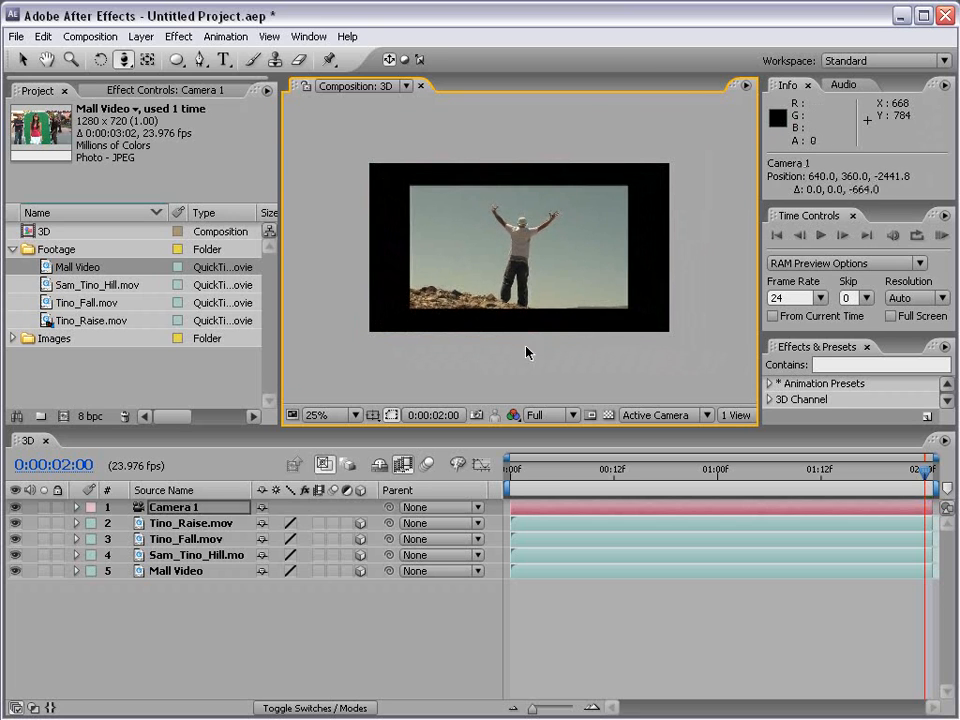
{"action": "key", "text": "ctrl+z"}
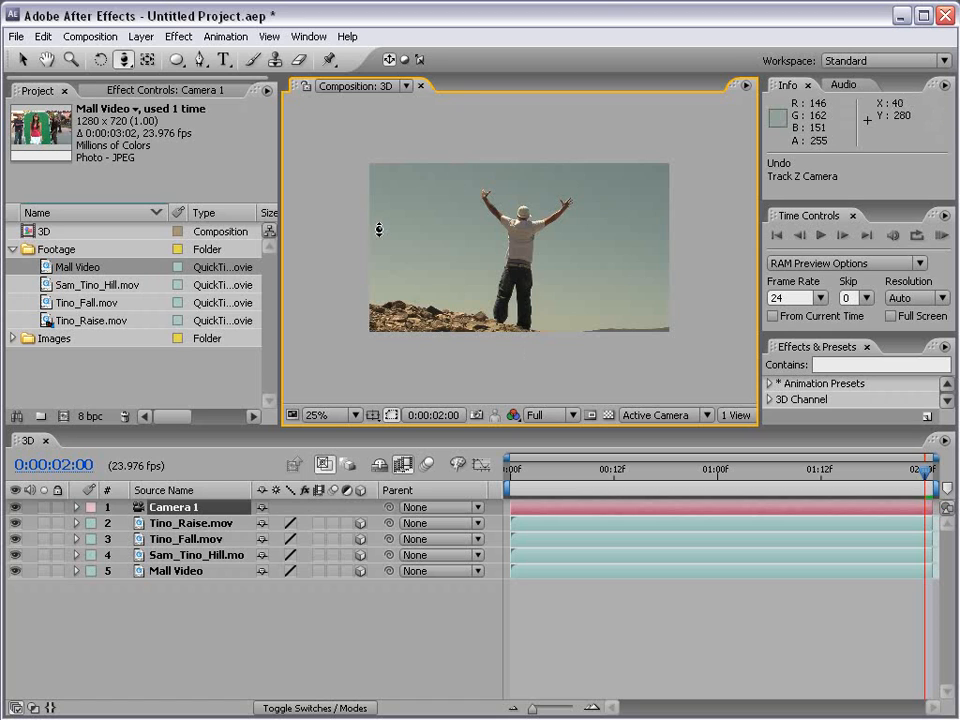
Step: Scale the Tino_Raise.mov layer down proportionally to about 53% with the Selection tool
{"action": "left_click", "coordinate": [22, 59]}
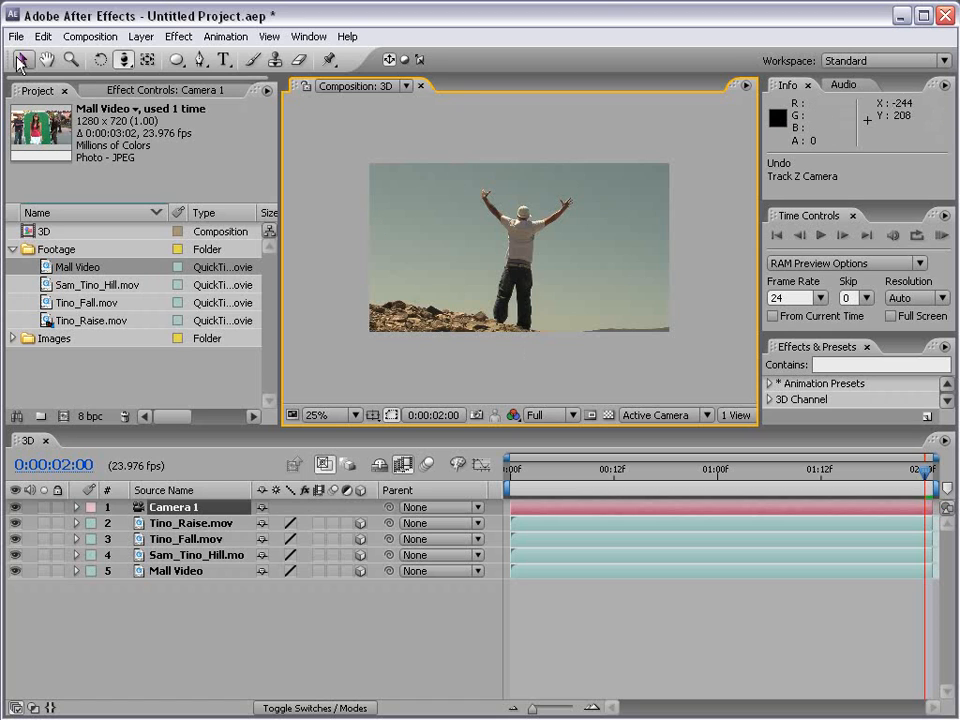
{"action": "left_click", "coordinate": [558, 264]}
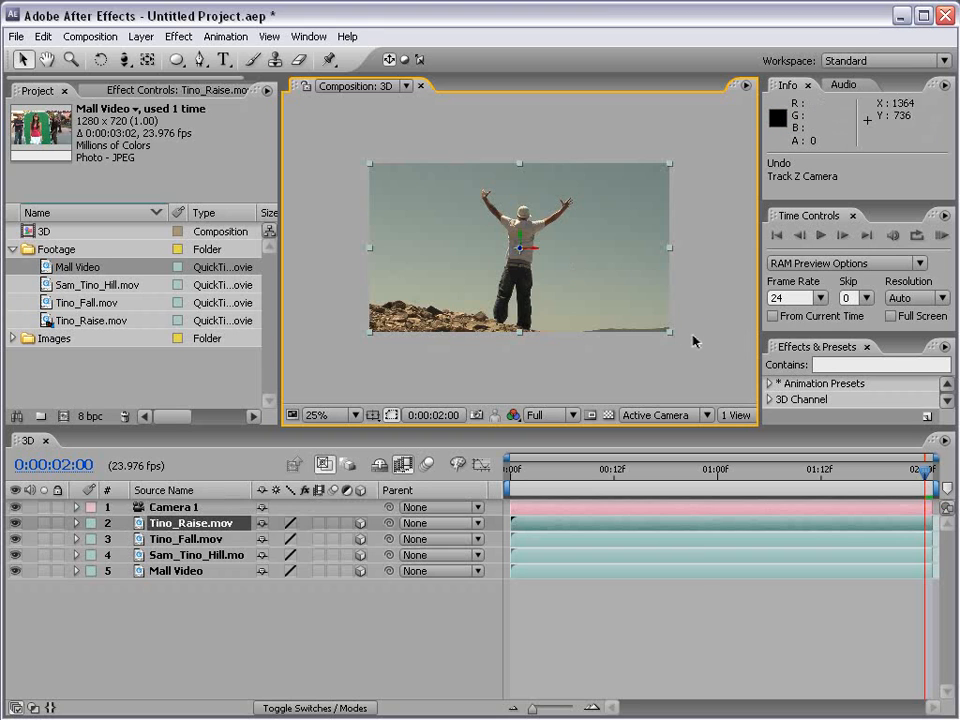
{"action": "left_click_drag", "start_coordinate": [673, 338], "coordinate": [613, 300]}
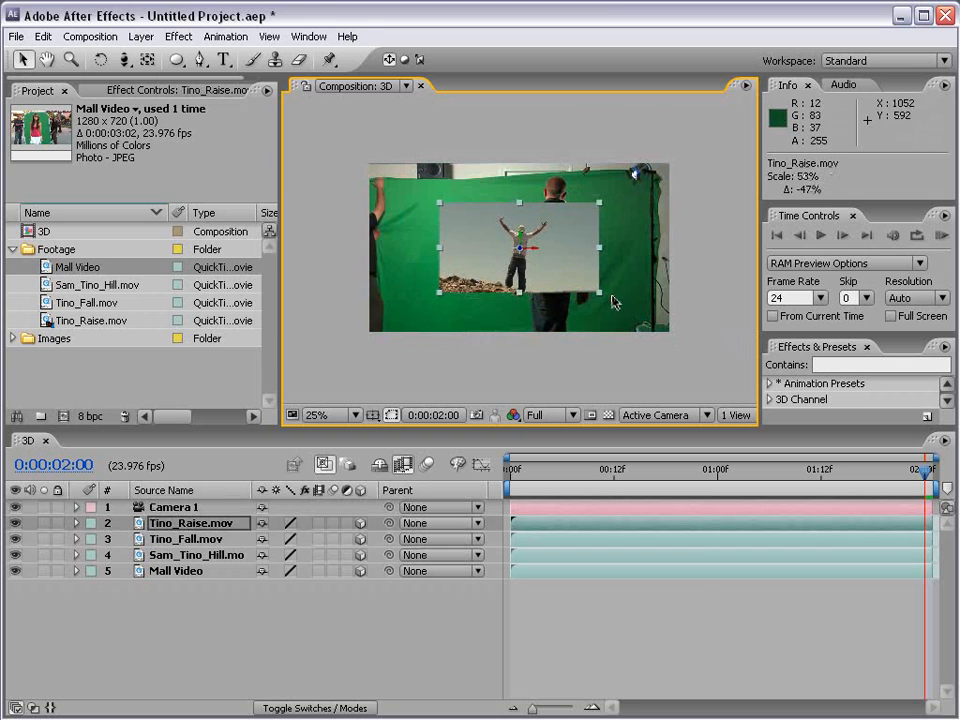
Step: Shrink the Tino_Fall.mov layer and move it to about 136 in X, and move Tino_Raise.mov to about 1100 in X
{"action": "left_click", "coordinate": [675, 338]}
{"action": "left_click_drag", "start_coordinate": [671, 336], "coordinate": [414, 250]}
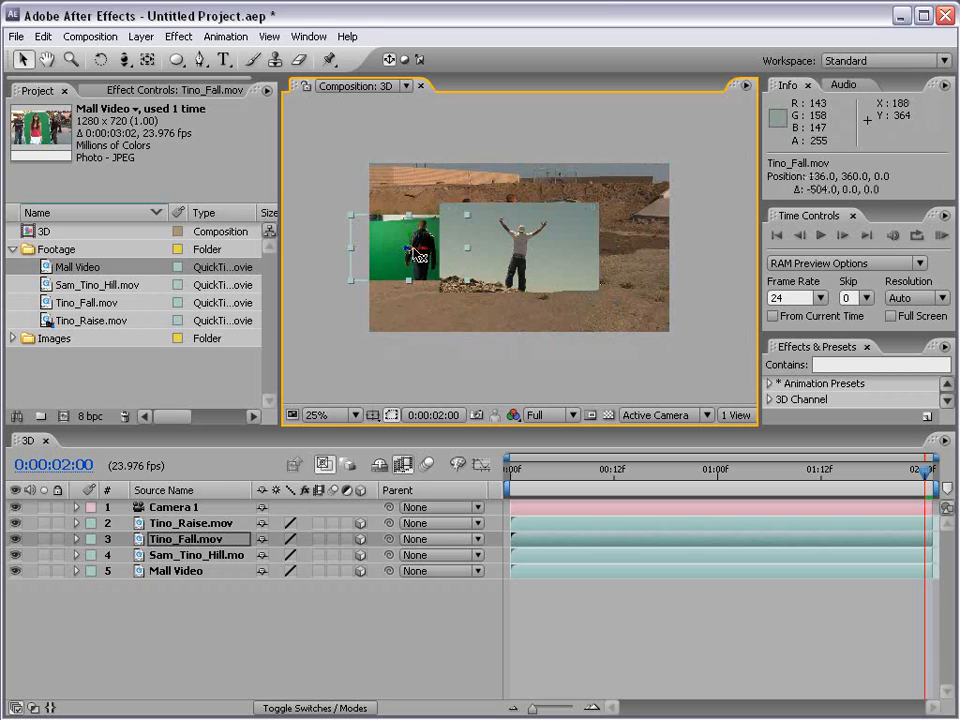
{"action": "left_click", "coordinate": [551, 258]}
{"action": "left_click_drag", "start_coordinate": [551, 258], "coordinate": [662, 256]}
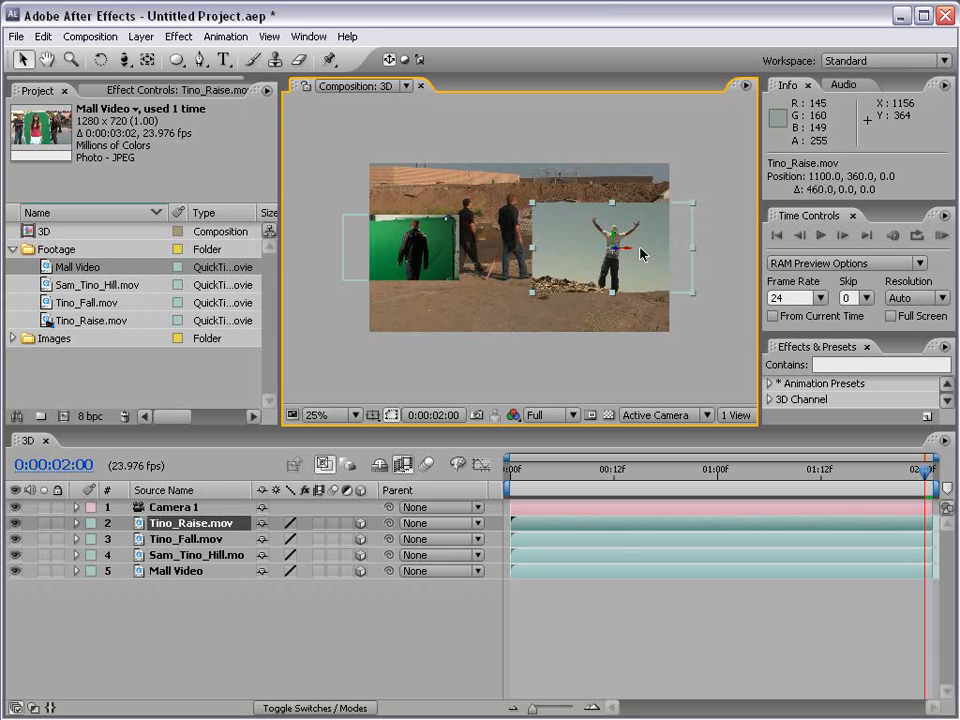
Step: Scale the Sam_Tino_Hill.mov layer down to about 39% and the Mall Video layer to about 44%
{"action": "left_click", "coordinate": [521, 208]}
{"action": "left_click_drag", "start_coordinate": [668, 332], "coordinate": [565, 278]}
{"action": "left_click", "coordinate": [523, 186]}
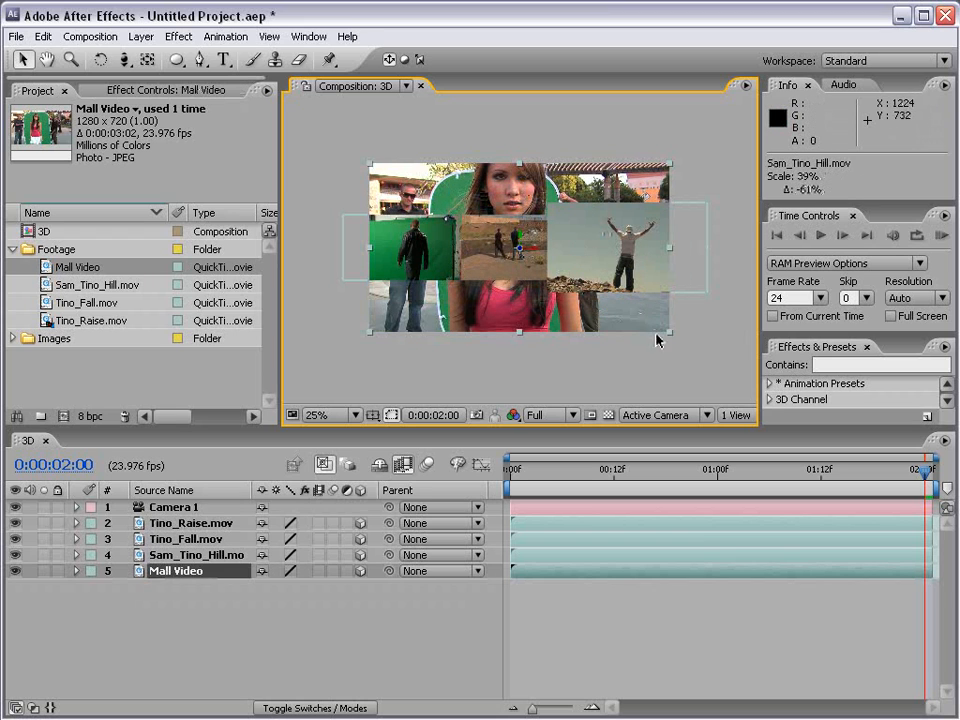
{"action": "left_click_drag", "start_coordinate": [668, 336], "coordinate": [568, 283]}
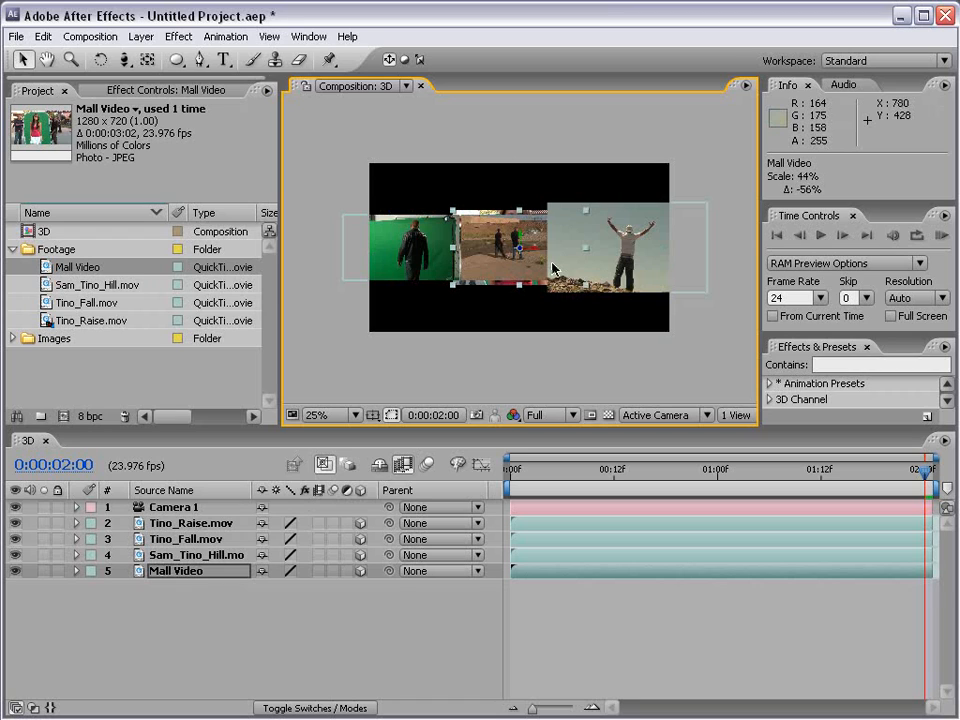
Step: Push the Tino_Raise.mov layer back along its Z axis and pull the Tino_Fall.mov layer forward toward the camera
{"action": "left_click", "coordinate": [553, 268]}
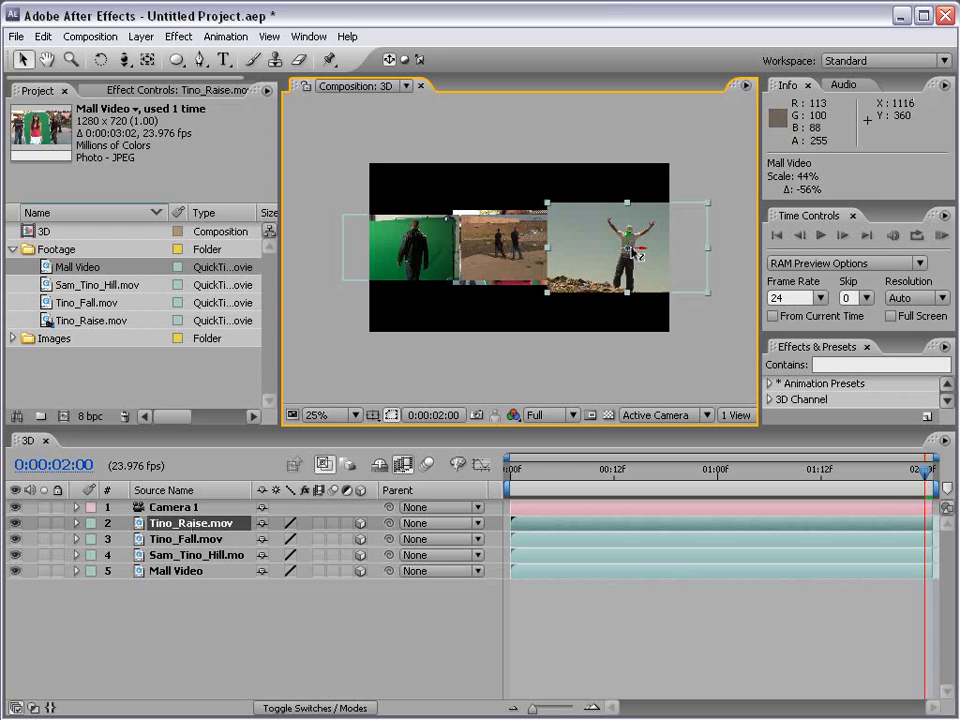
{"action": "left_click_drag", "start_coordinate": [634, 255], "coordinate": [248, 287]}
{"action": "left_click", "coordinate": [393, 278]}
{"action": "left_click", "coordinate": [554, 222]}
{"action": "left_click_drag", "start_coordinate": [521, 249], "coordinate": [561, 332]}
{"action": "left_click", "coordinate": [521, 254]}
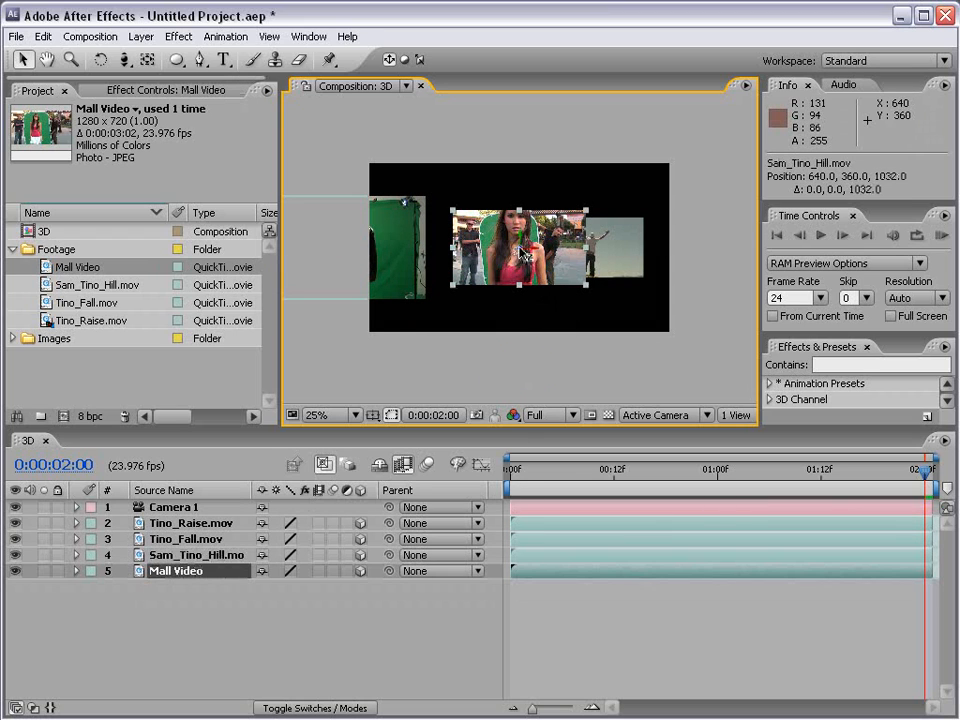
{"action": "left_click_drag", "start_coordinate": [521, 254], "coordinate": [487, 296]}
{"action": "left_click_drag", "start_coordinate": [530, 258], "coordinate": [589, 320]}
{"action": "left_click", "coordinate": [589, 322]}
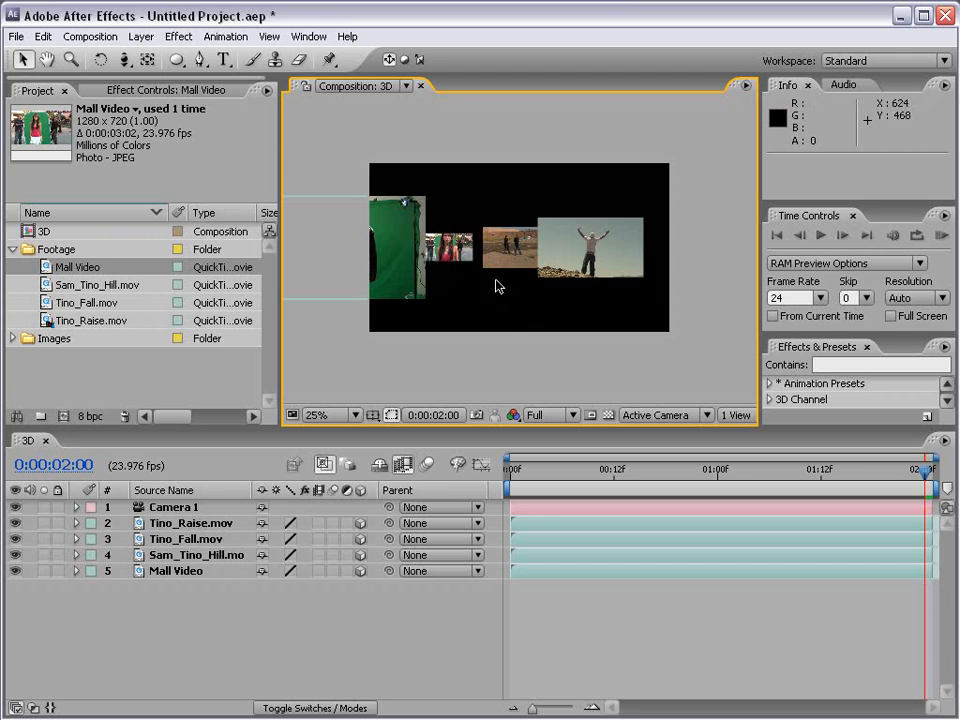
Step: Orbit the camera above the spread-out layers to about 640, -40, -1732 with the Orbit Camera Tool
{"action": "scroll", "coordinate": [487, 285], "scroll_direction": "up", "scroll_amount": 1}
{"action": "key", "text": "grave"}
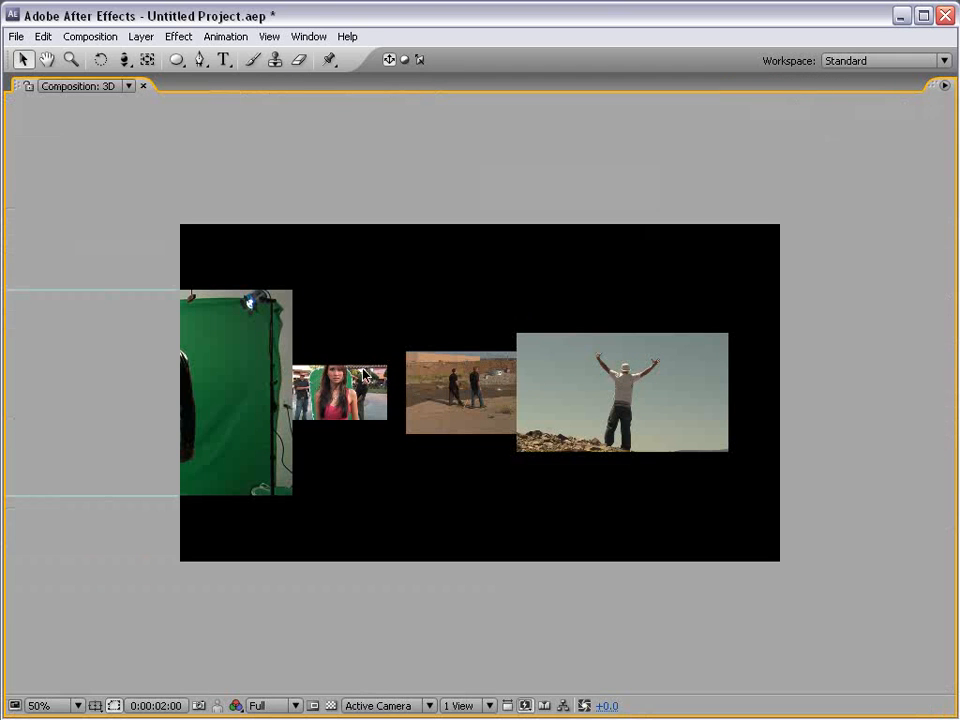
{"action": "key", "text": "grave"}
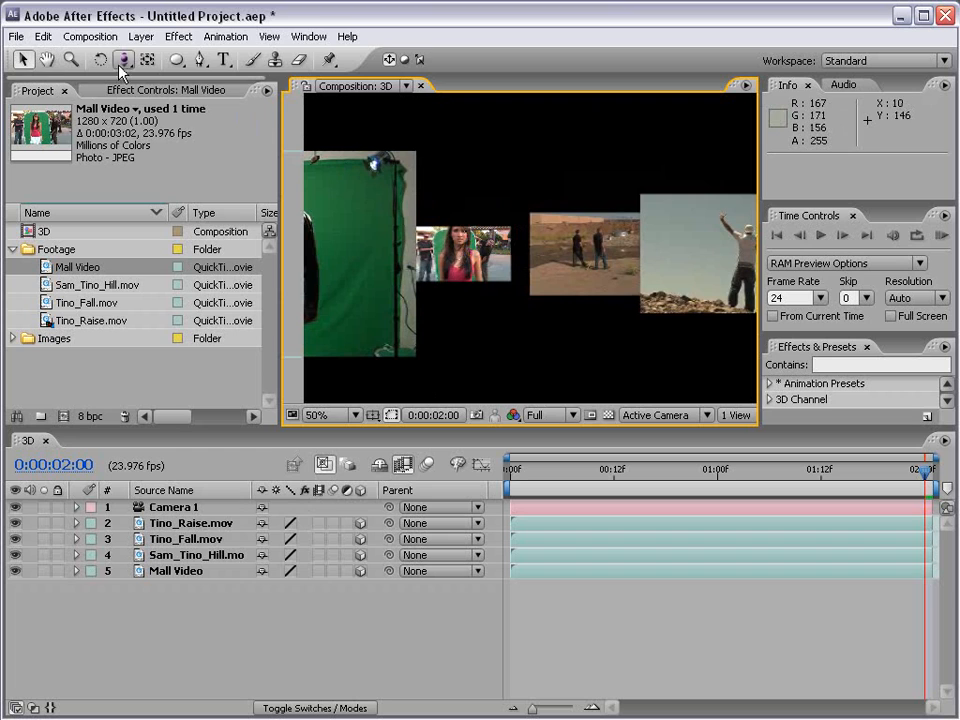
{"action": "left_click", "coordinate": [124, 62]}
{"action": "left_click", "coordinate": [189, 63]}
{"action": "scroll", "coordinate": [540, 265], "scroll_direction": "down", "scroll_amount": 1}
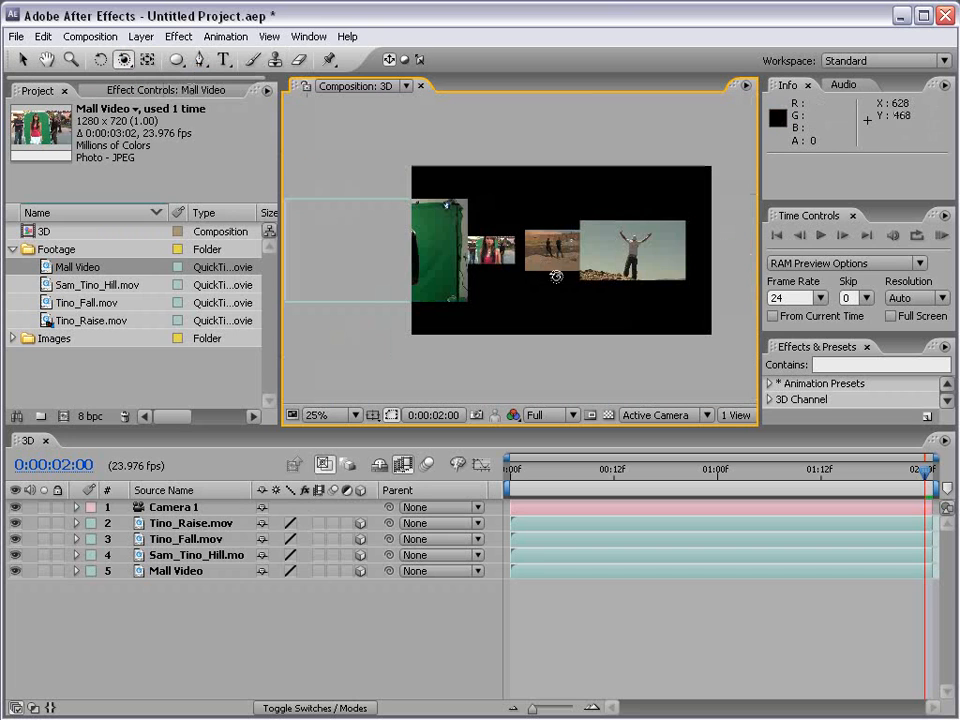
{"action": "mouse_move", "coordinate": [598, 252]}
{"action": "left_mouse_down"}
{"action": "mouse_move", "coordinate": [572, 259]}
{"action": "mouse_move", "coordinate": [572, 270]}
{"action": "mouse_move", "coordinate": [608, 256]}
{"action": "mouse_move", "coordinate": [619, 264]}
{"action": "mouse_move", "coordinate": [599, 265]}
{"action": "left_mouse_up"}
Step: Push the Tino_Fall.mov layer back along its Z axis to about 123
{"action": "key", "text": "v"}
{"action": "left_click", "coordinate": [391, 303]}
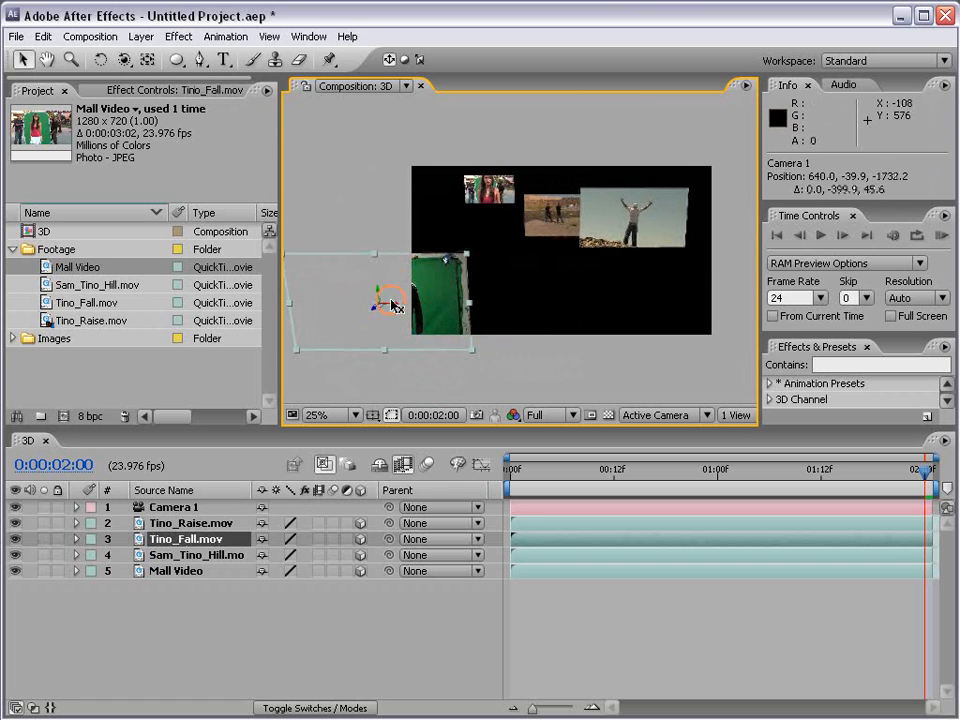
{"action": "left_click_drag", "start_coordinate": [375, 312], "coordinate": [445, 252]}
Step: Orbit the camera slightly and track it in toward the layers, to about 670, 254, -859
{"action": "key", "text": "c"}
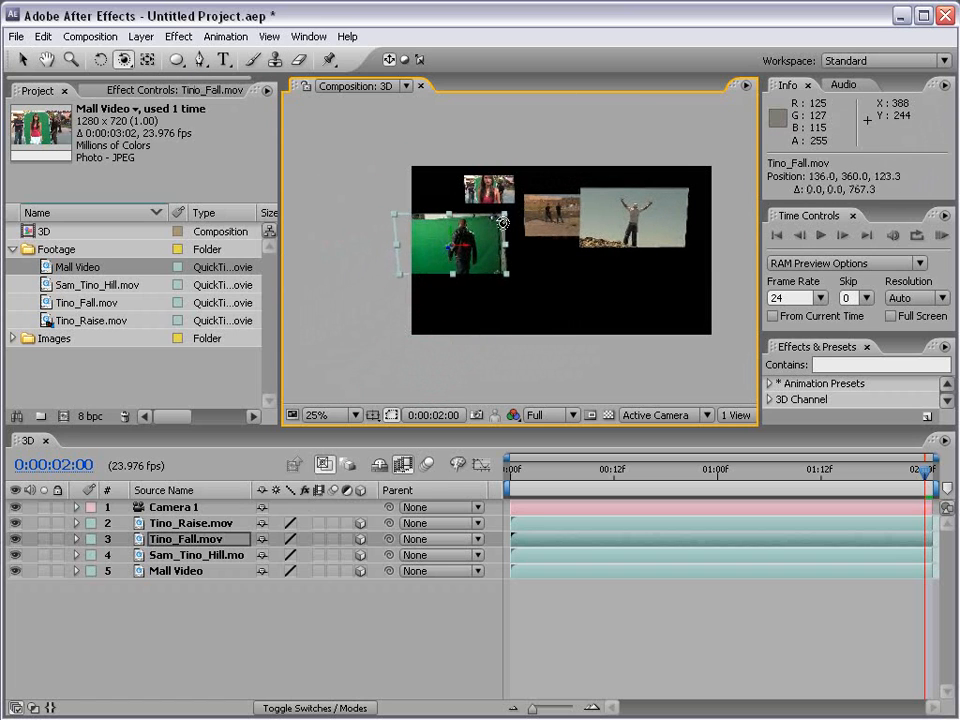
{"action": "mouse_move", "coordinate": [498, 214]}
{"action": "left_mouse_down"}
{"action": "mouse_move", "coordinate": [521, 227]}
{"action": "mouse_move", "coordinate": [484, 198]}
{"action": "mouse_move", "coordinate": [507, 217]}
{"action": "left_mouse_up"}
{"action": "key", "text": "c"}
{"action": "key", "text": "c"}
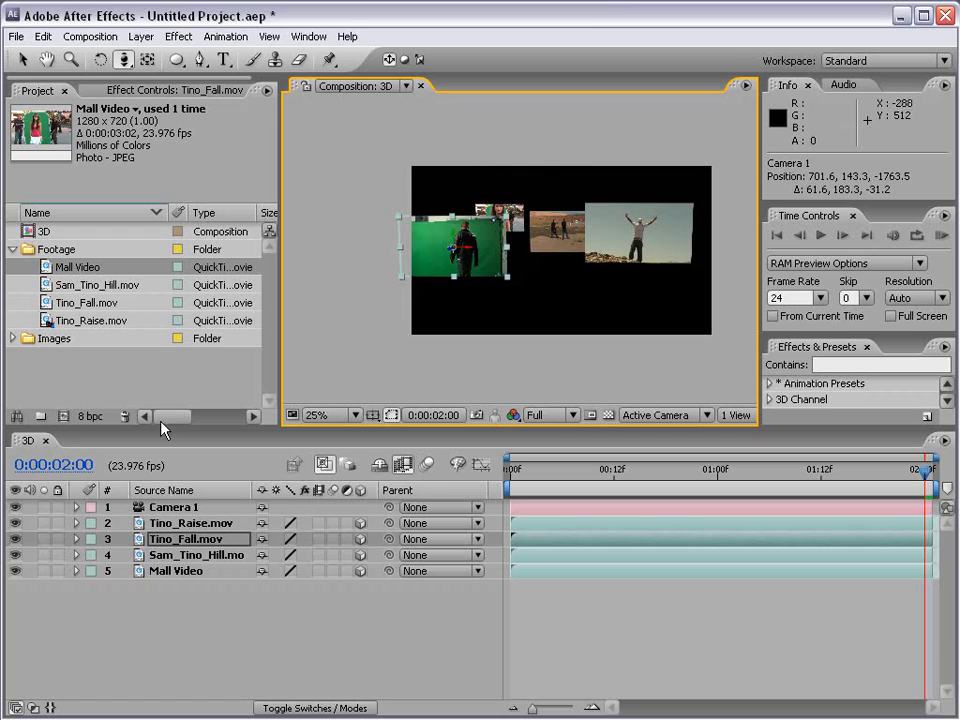
{"action": "left_click_drag", "start_coordinate": [130, 65], "coordinate": [230, 104]}
{"action": "left_click_drag", "start_coordinate": [488, 176], "coordinate": [537, 192]}
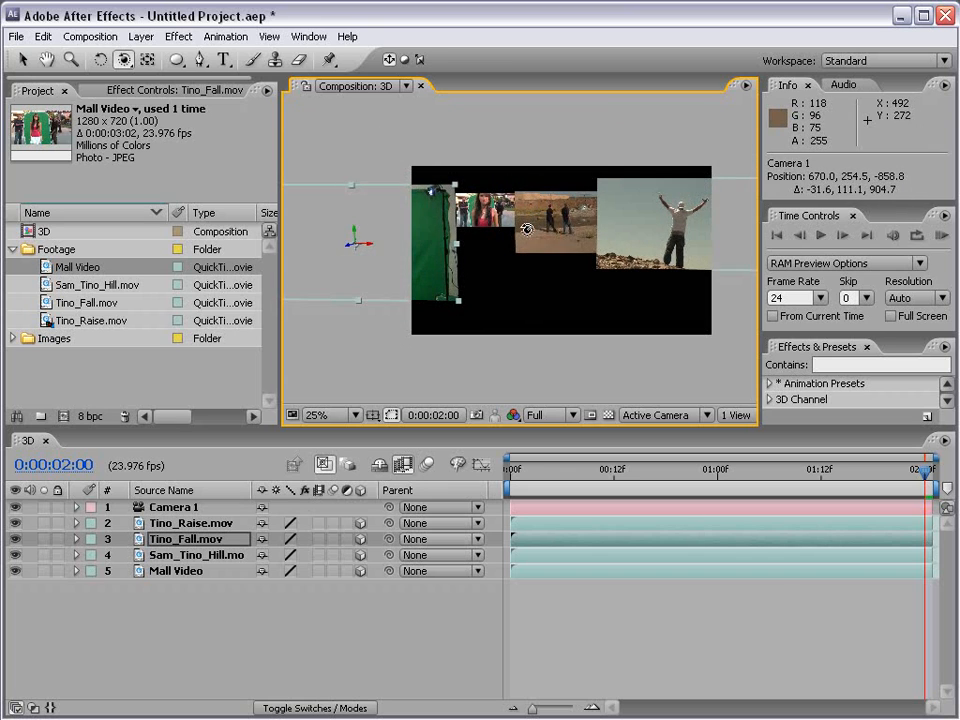
Step: Reframe the layers by orbiting and tracking the camera to about 604, 329, -568
{"action": "left_click_drag", "start_coordinate": [514, 254], "coordinate": [511, 247]}
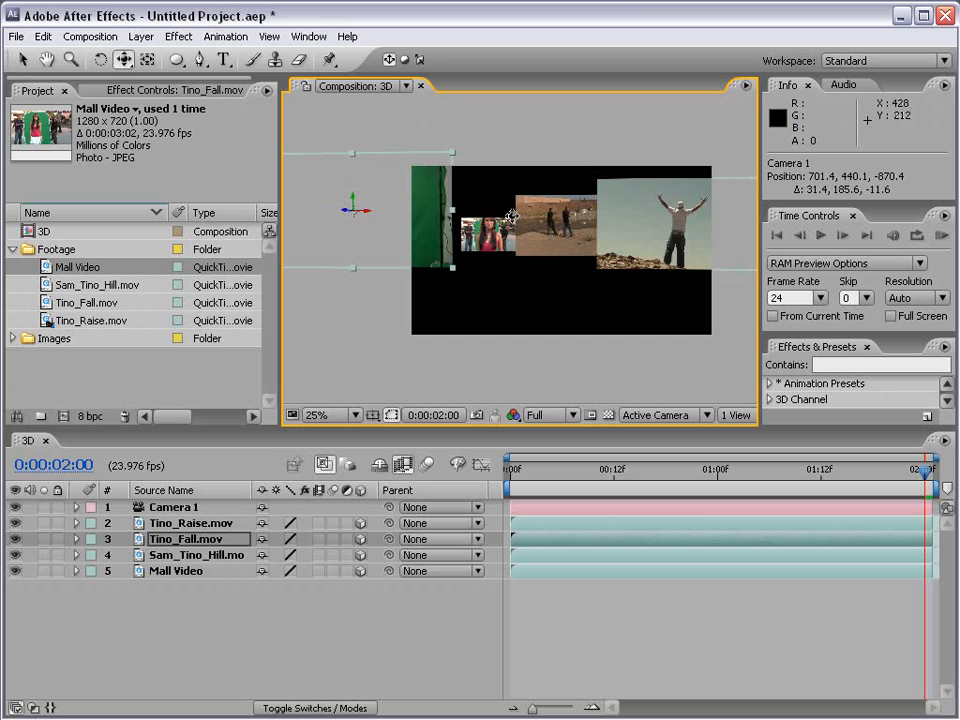
{"action": "left_click_drag", "start_coordinate": [511, 169], "coordinate": [540, 241]}
{"action": "key", "text": "c"}
{"action": "key", "text": "c"}
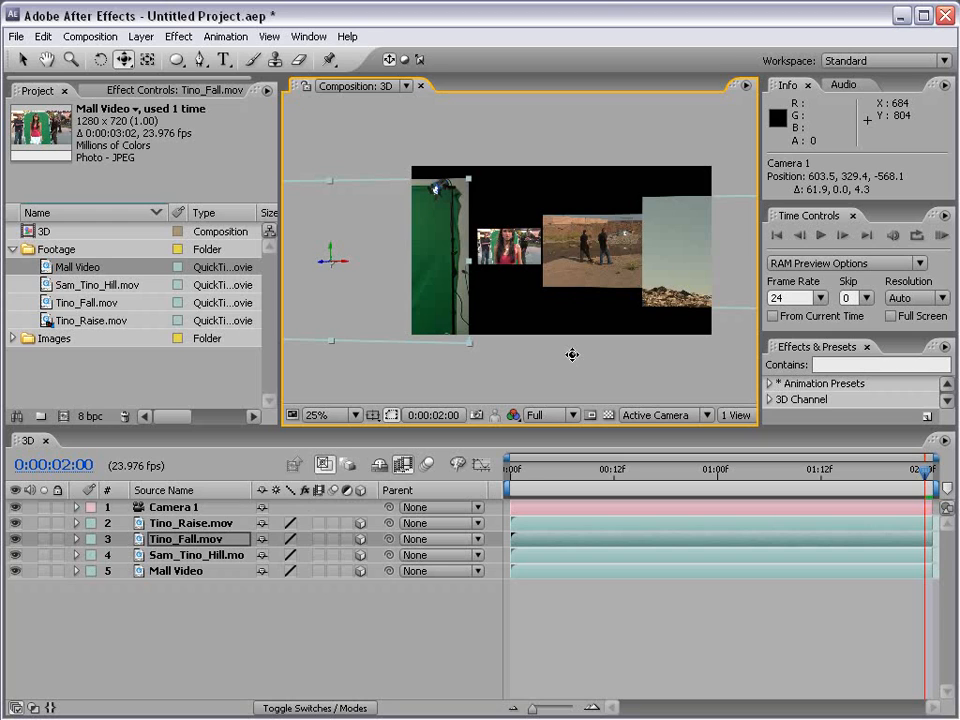
Step: Switch the composition to the Top view and move the Sam_Tino_Hill.mov layer back to about 1576 in Z
{"action": "left_click", "coordinate": [642, 418]}
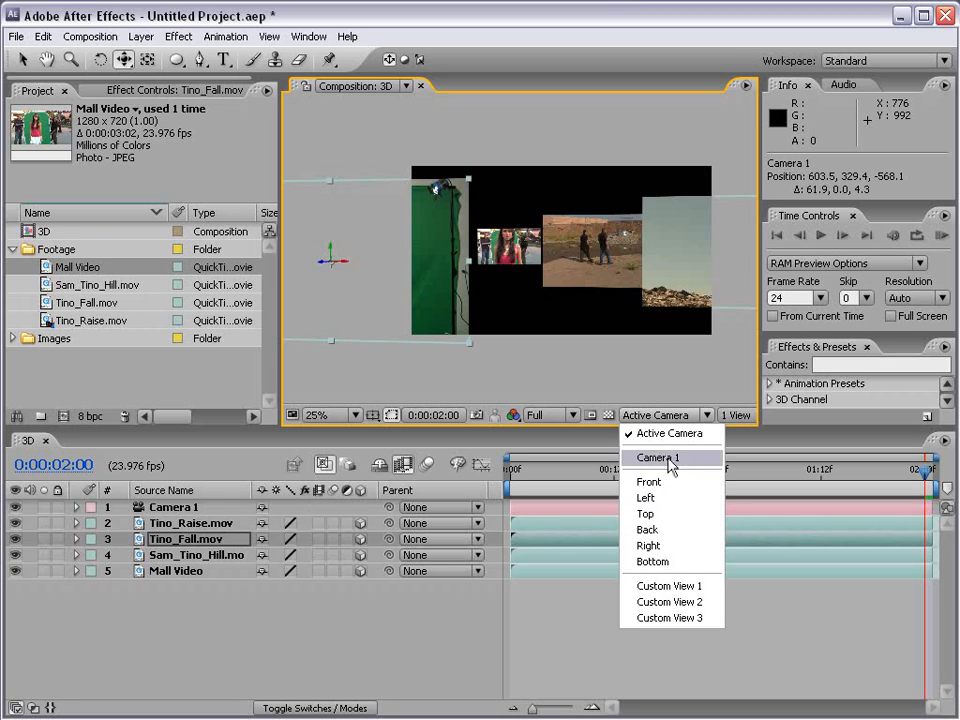
{"action": "left_click", "coordinate": [648, 514]}
{"action": "scroll", "coordinate": [561, 283], "scroll_direction": "down", "scroll_amount": 2}
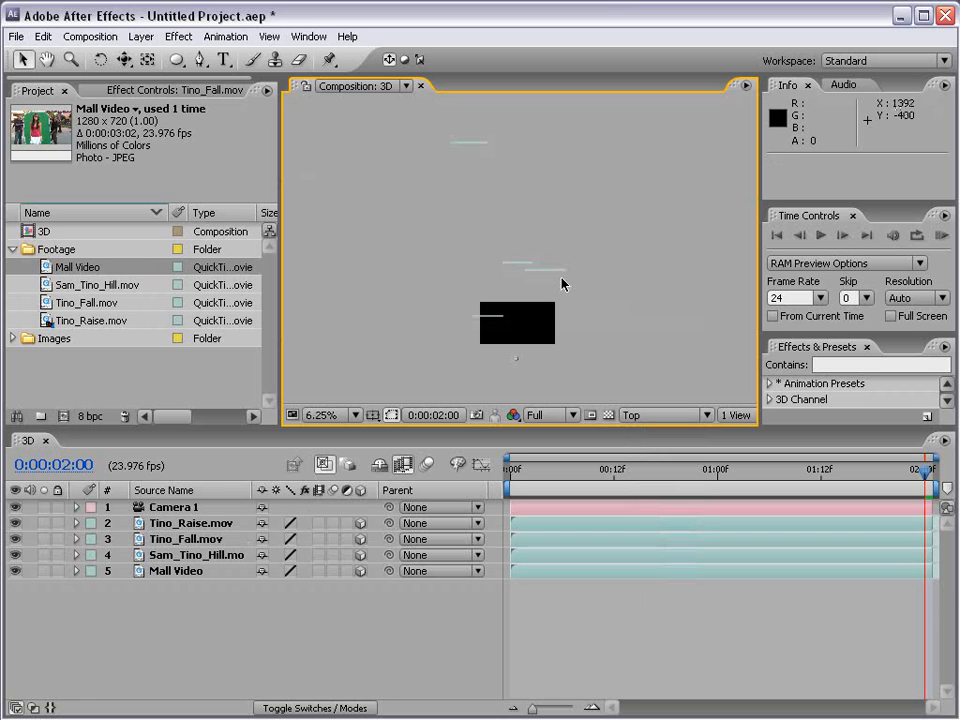
{"action": "left_click", "coordinate": [528, 268]}
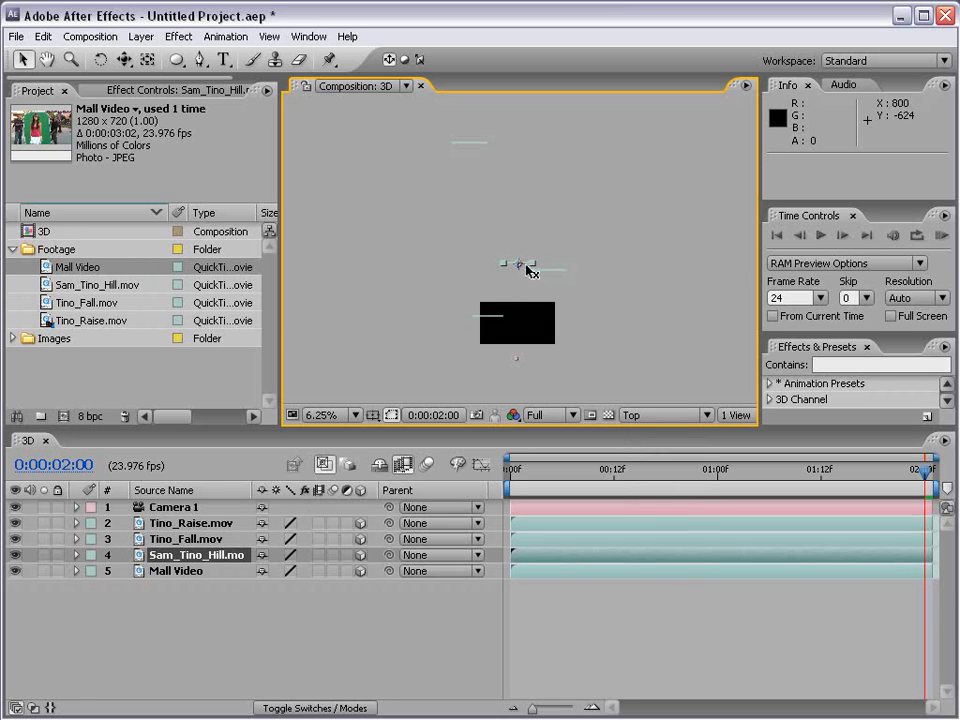
{"action": "left_click_drag", "start_coordinate": [520, 270], "coordinate": [510, 231]}
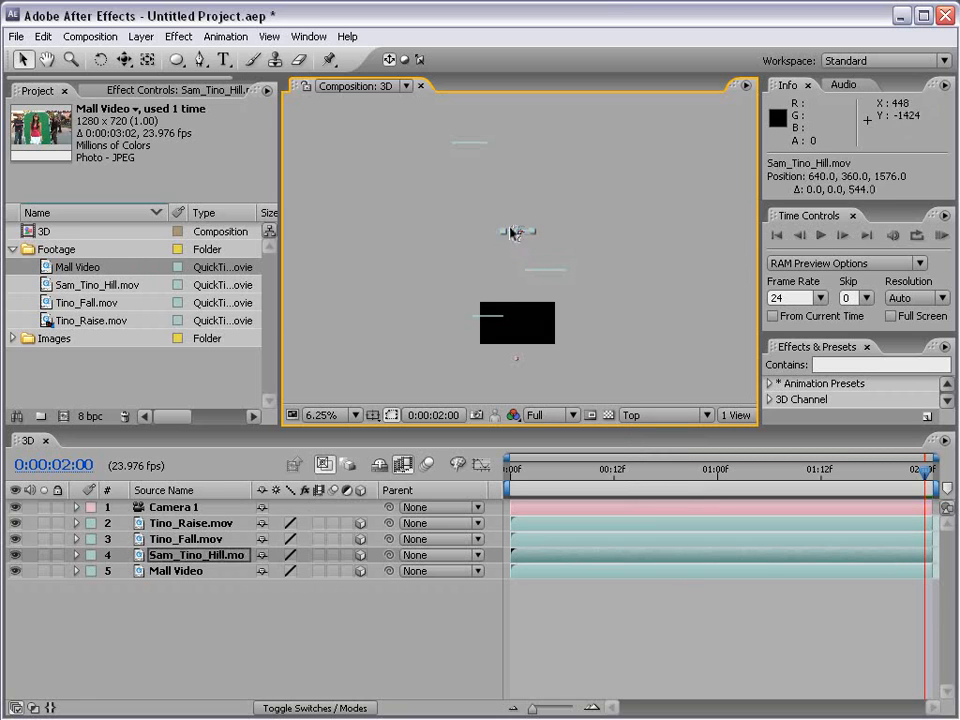
Step: Bring the Mall Video layer forward to about 2360 in Z, and deselect it
{"action": "left_click", "coordinate": [473, 157]}
{"action": "left_click_drag", "start_coordinate": [474, 152], "coordinate": [476, 193]}
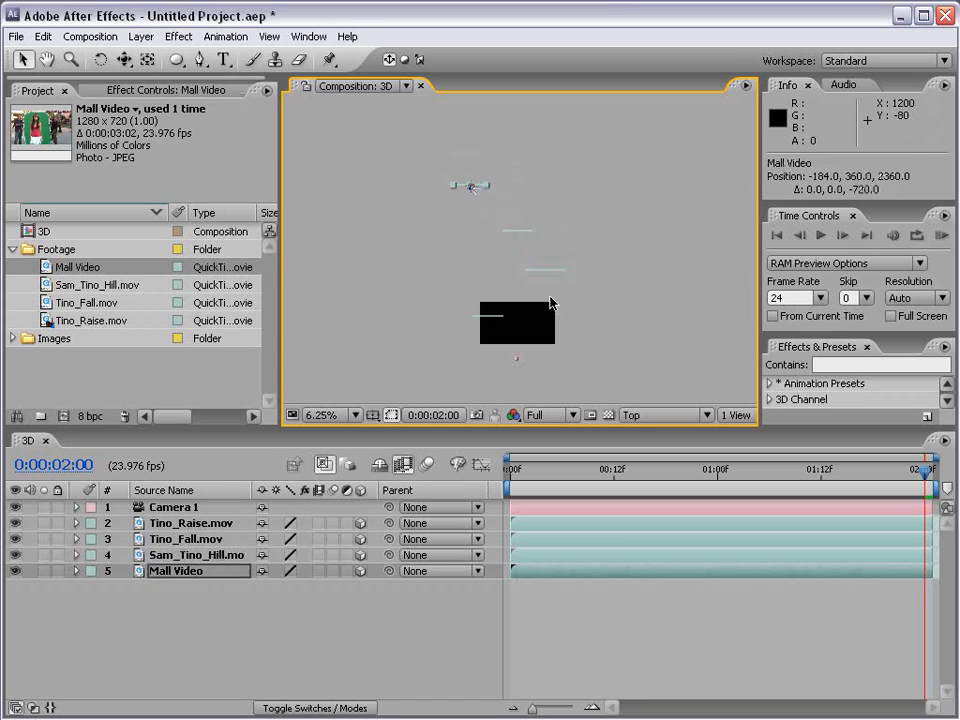
{"action": "left_click", "coordinate": [538, 244]}
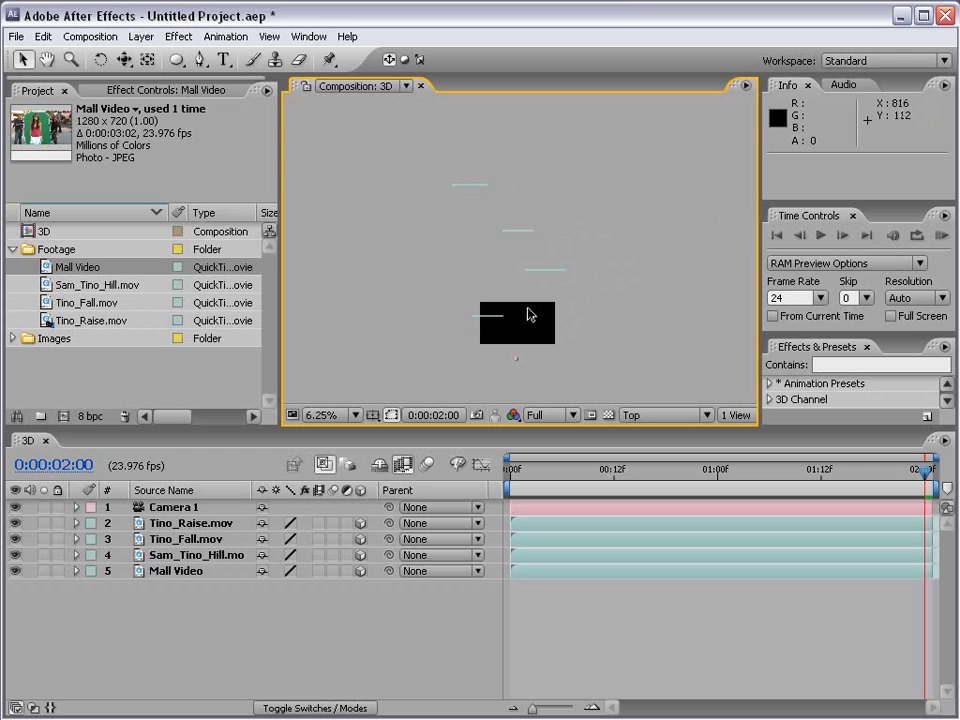
Step: Return to the Active Camera view and pull the camera back to about 632, 324, -895
{"action": "left_click", "coordinate": [668, 415]}
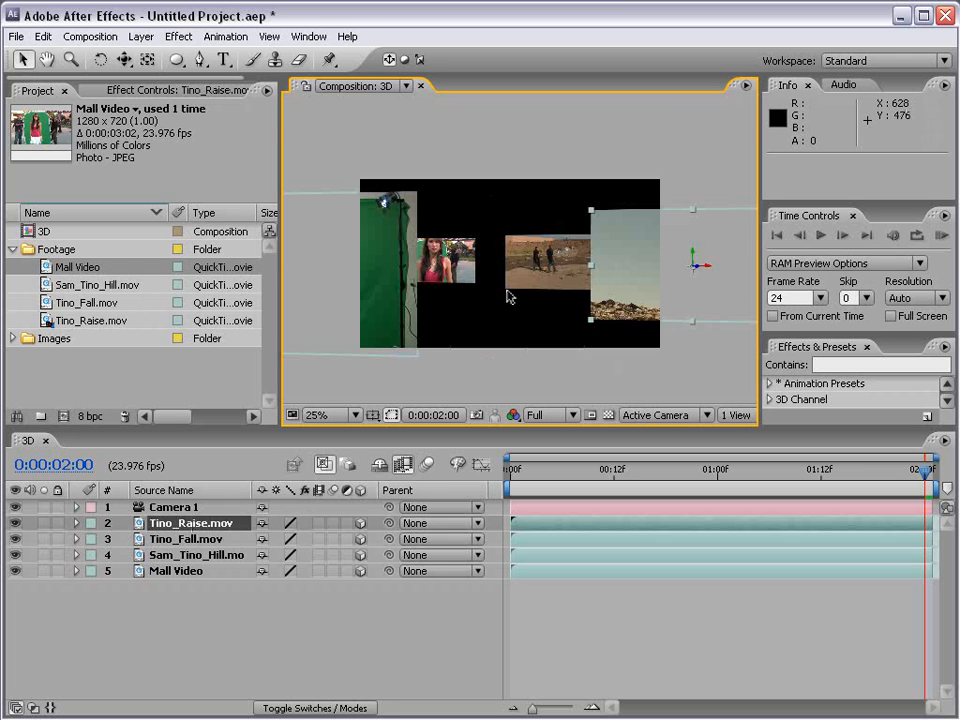
{"action": "key", "text": "c"}
{"action": "key", "text": "c"}
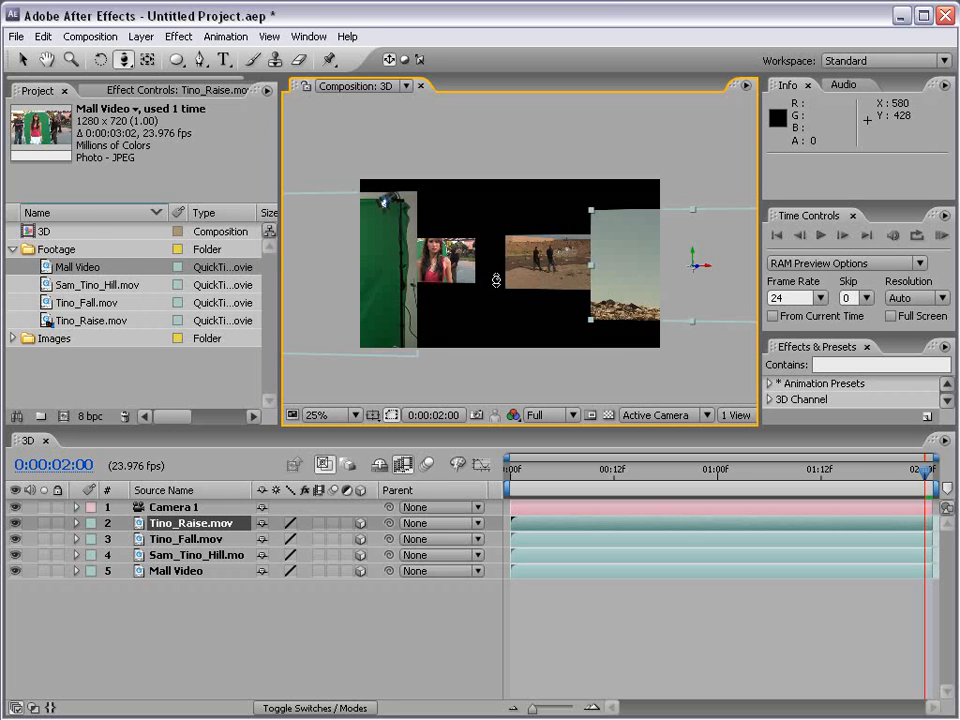
{"action": "left_click_drag", "start_coordinate": [497, 280], "coordinate": [490, 316]}
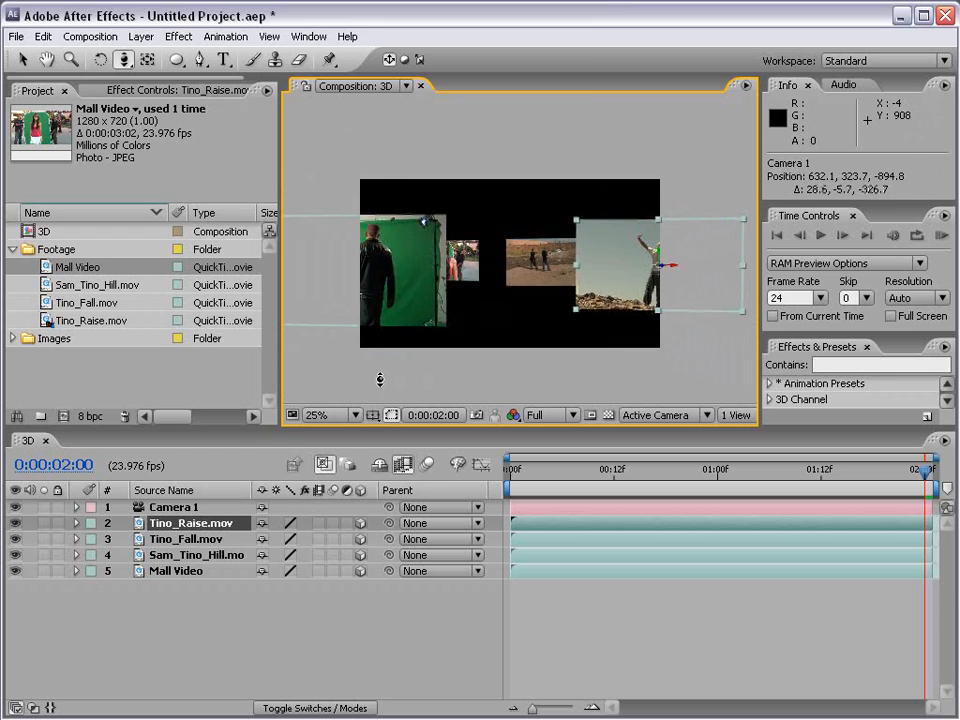
Step: Reveal the Transform properties of the Camera 1 layer in the timeline
{"action": "left_click", "coordinate": [176, 508]}
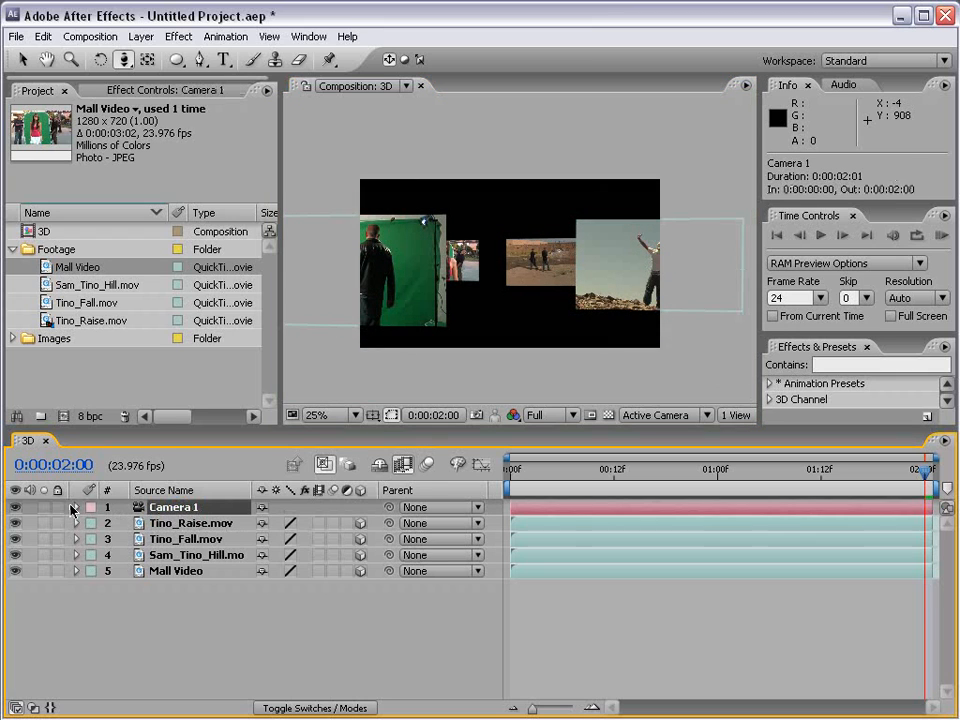
{"action": "left_click", "coordinate": [74, 508]}
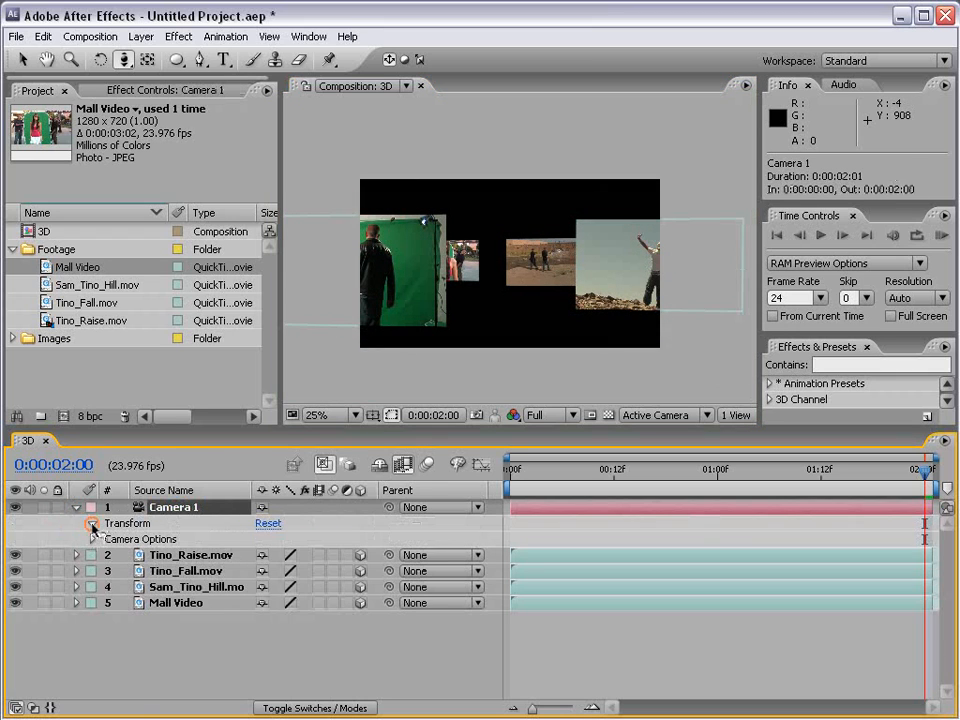
{"action": "left_click", "coordinate": [91, 523]}
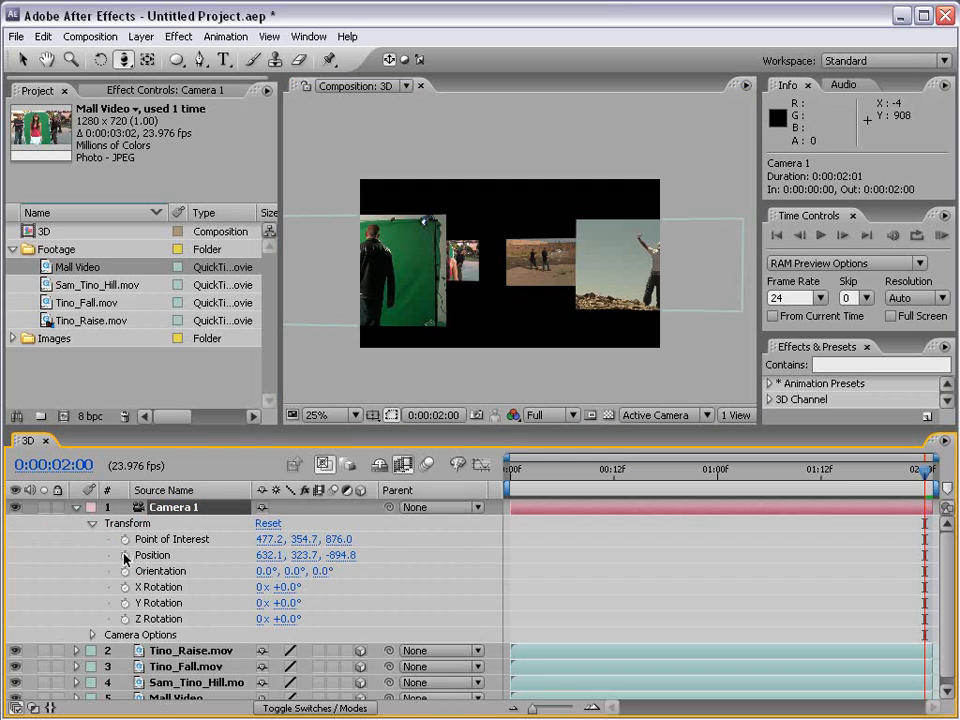
Step: Keyframe Camera 1's Position at 0:00:00:00, set its Z to about -220 at 0:00:01:01, and preview the move
{"action": "left_click_drag", "start_coordinate": [518, 471], "coordinate": [508, 476]}
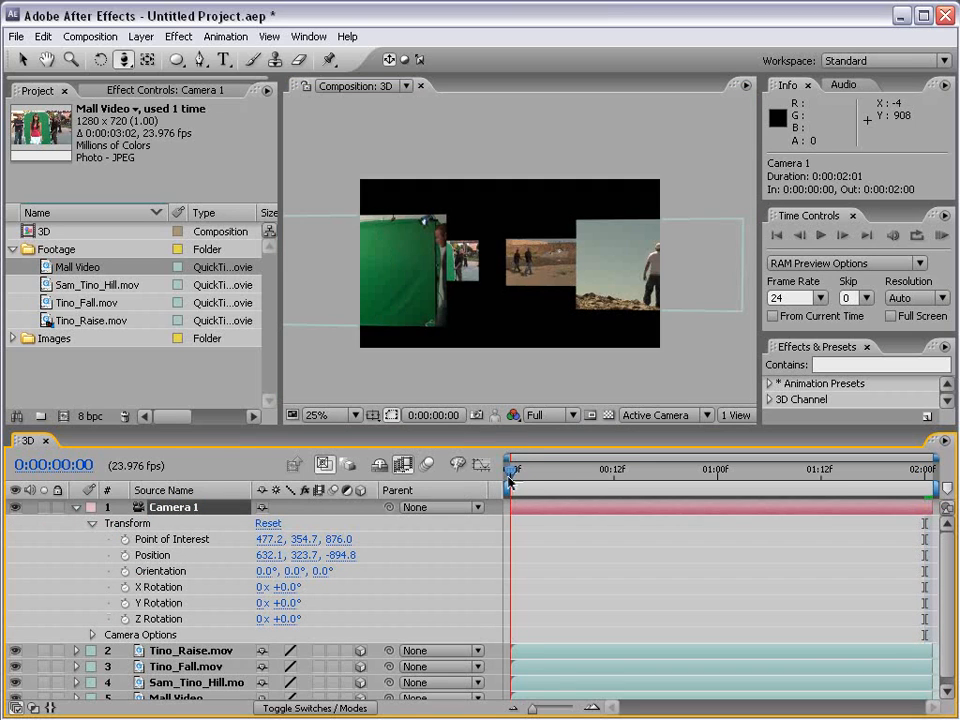
{"action": "left_click", "coordinate": [125, 556]}
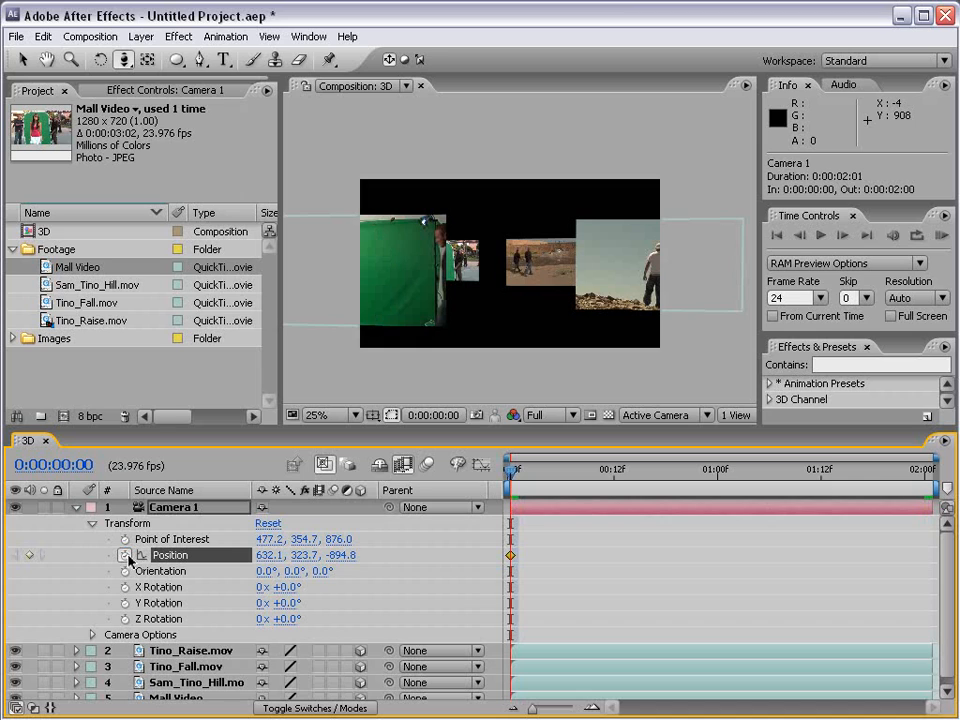
{"action": "left_click_drag", "start_coordinate": [530, 477], "coordinate": [726, 476]}
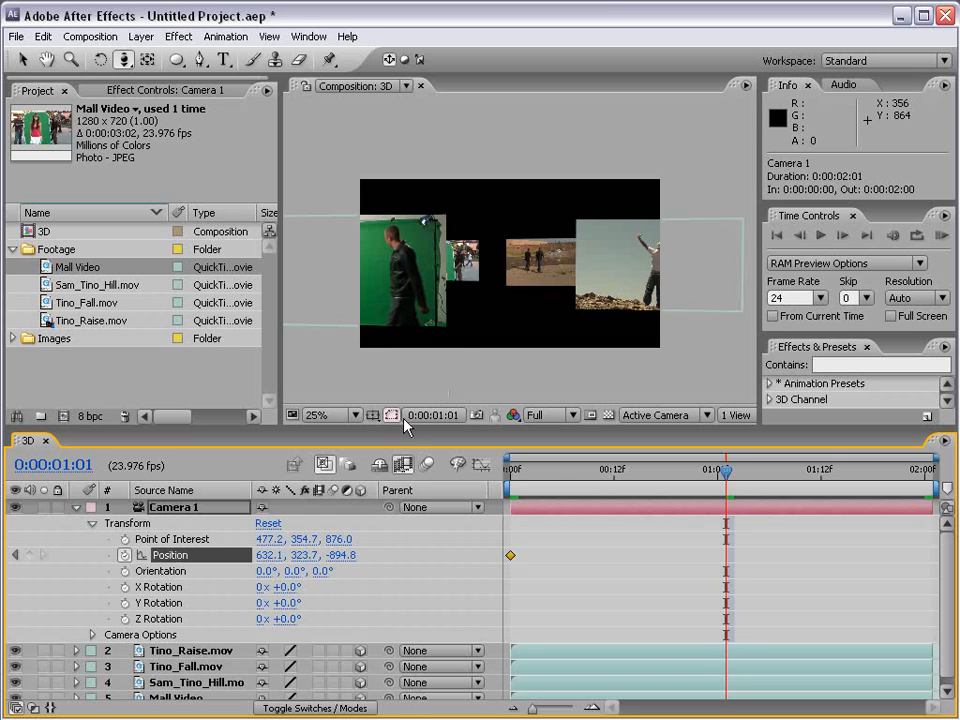
{"action": "left_click_drag", "start_coordinate": [336, 558], "coordinate": [689, 367]}
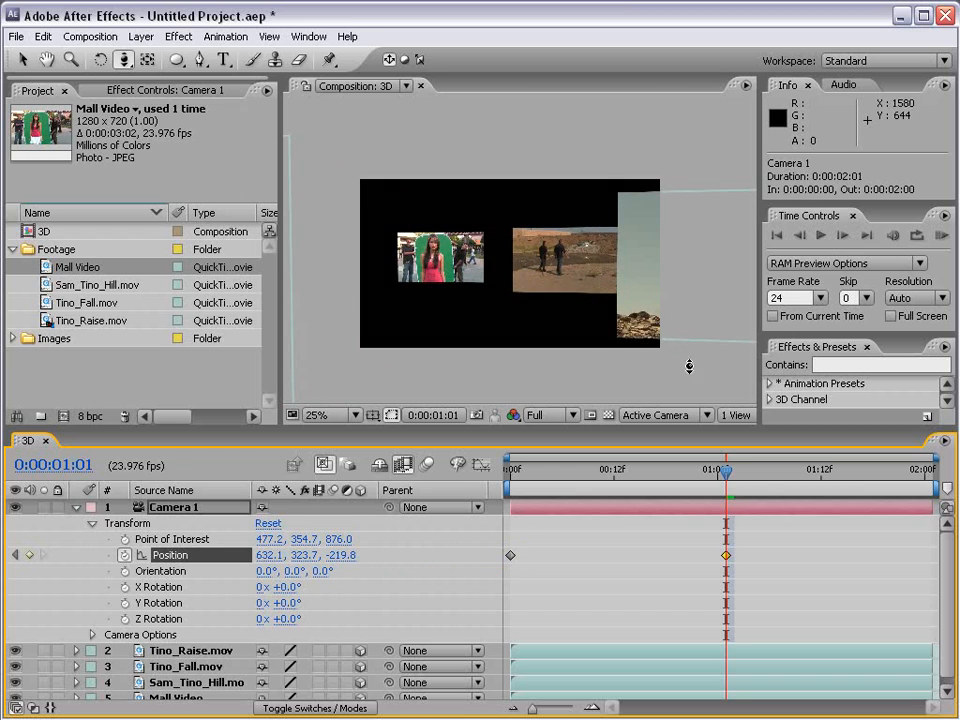
{"action": "left_click", "coordinate": [941, 236]}
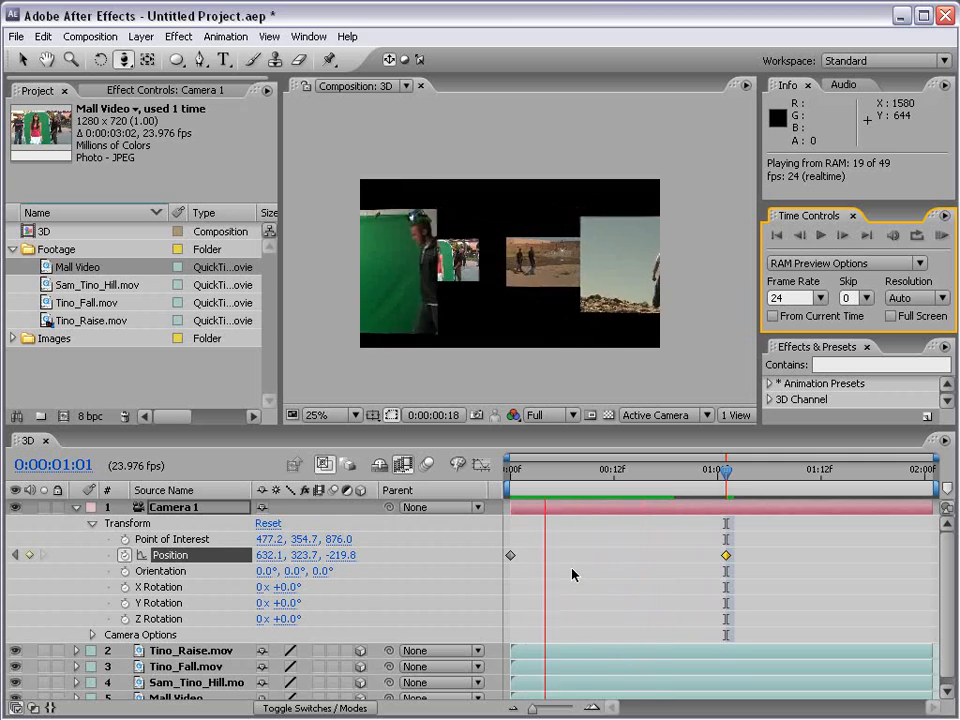
Step: Stop the preview and apply Easy Ease to both of Camera 1's Position keyframes
{"action": "left_click", "coordinate": [752, 551]}
{"action": "left_click_drag", "start_coordinate": [756, 545], "coordinate": [507, 562]}
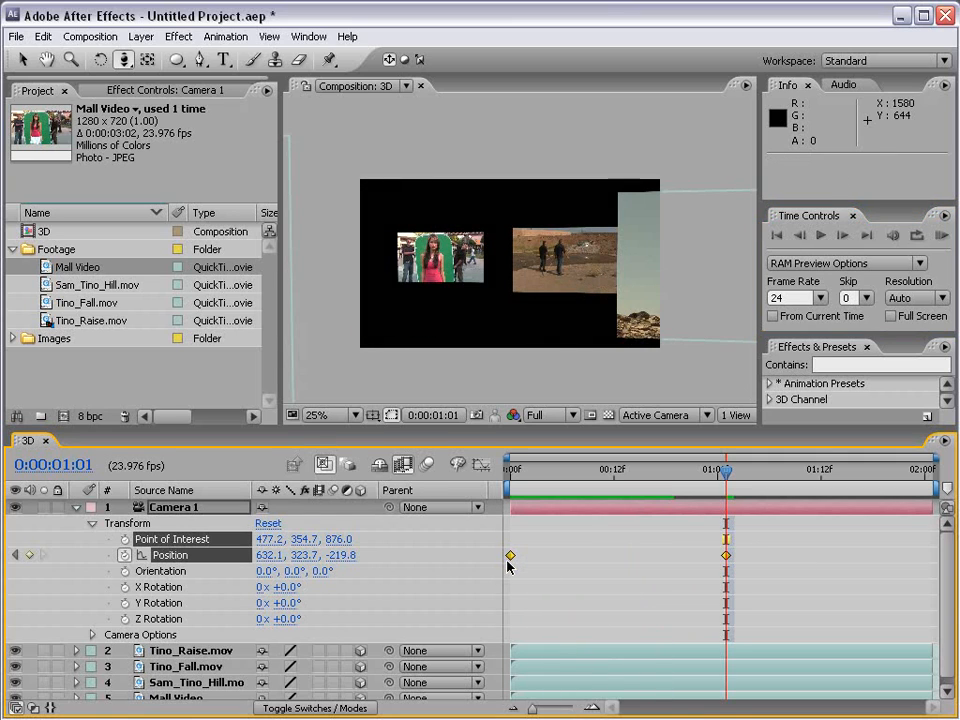
{"action": "key", "text": "F9"}
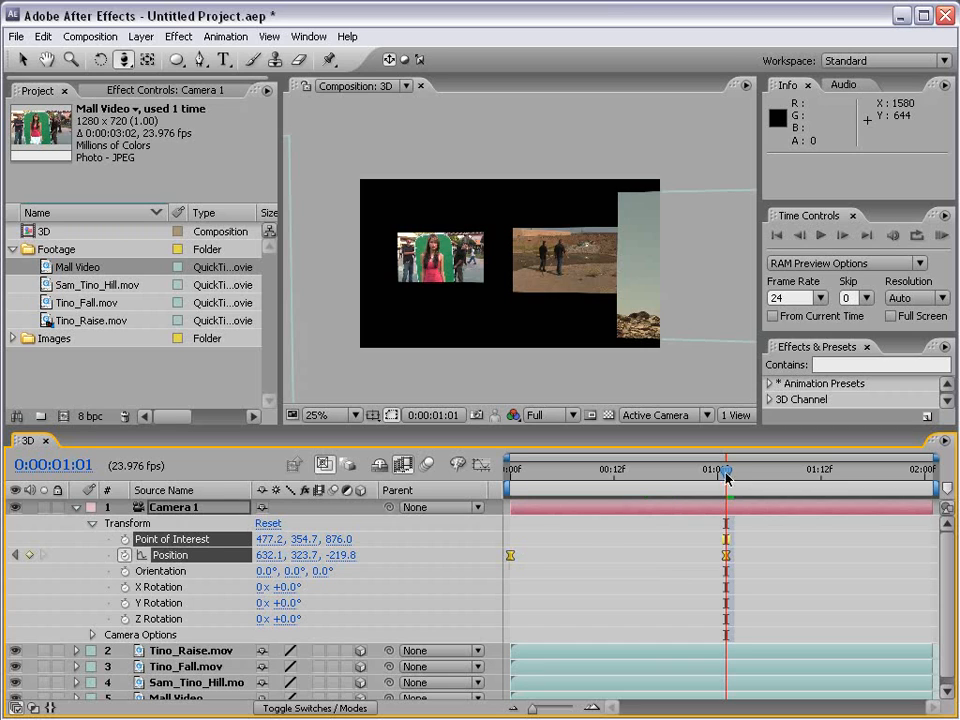
{"action": "left_click", "coordinate": [687, 589]}
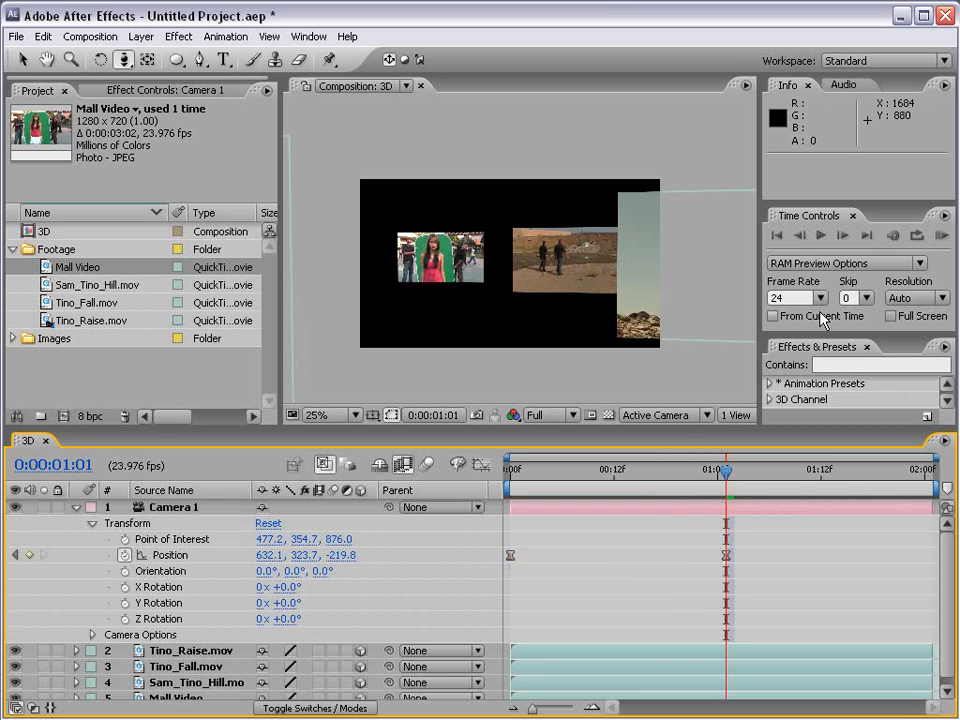
Step: Set the RAM preview resolution to Quarter and preview the eased camera move
{"action": "left_click", "coordinate": [889, 303]}
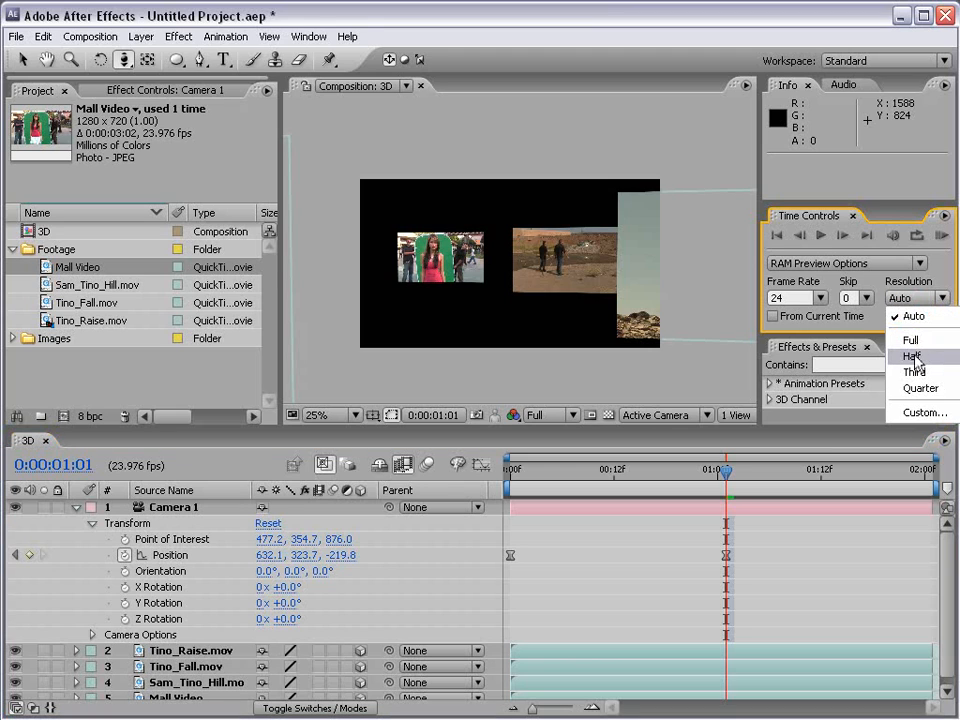
{"action": "left_click", "coordinate": [918, 387]}
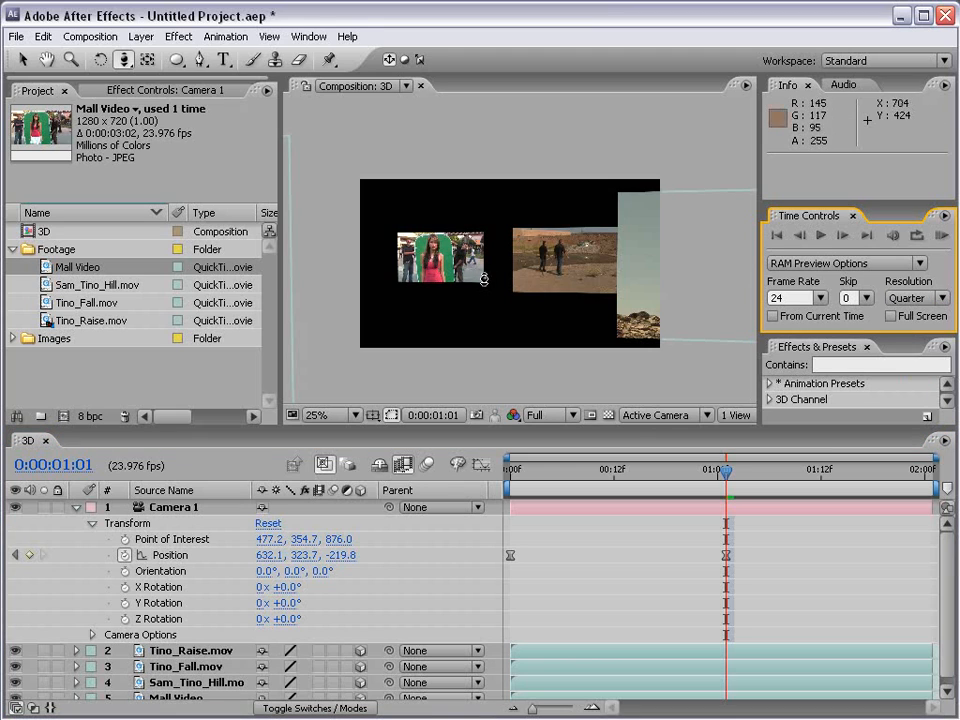
{"action": "left_click", "coordinate": [943, 236]}
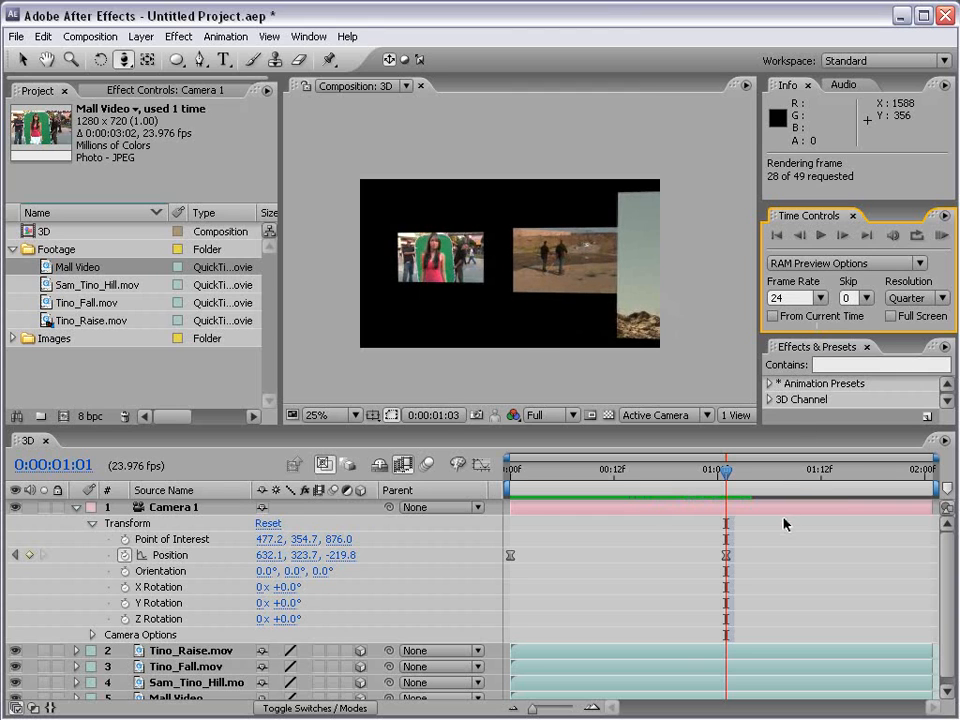
{"action": "key", "text": "space"}
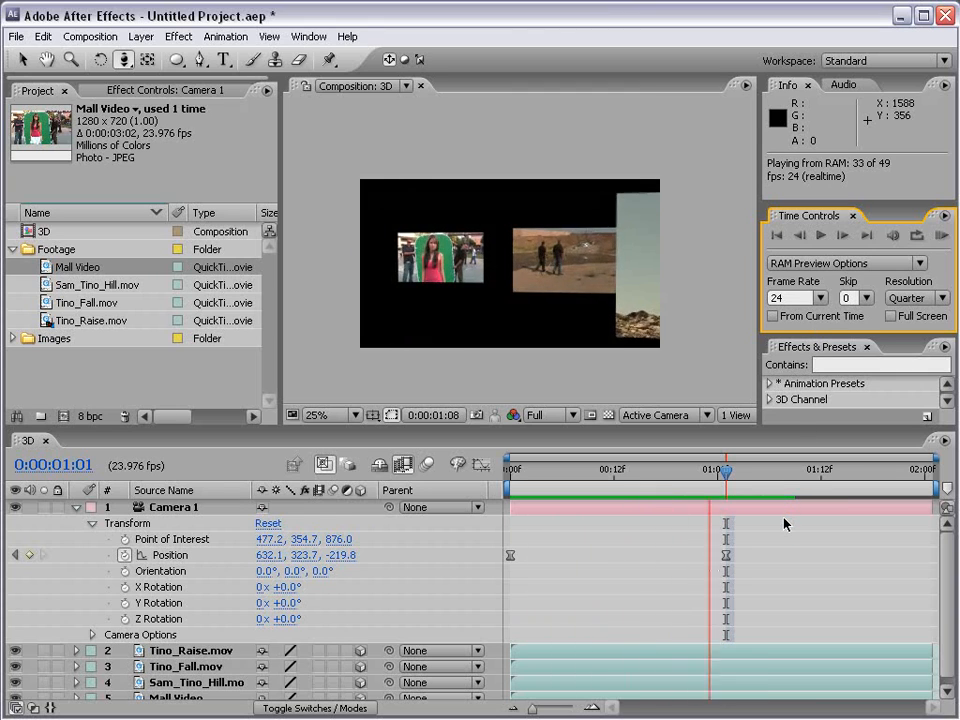
{"action": "left_click", "coordinate": [784, 522]}
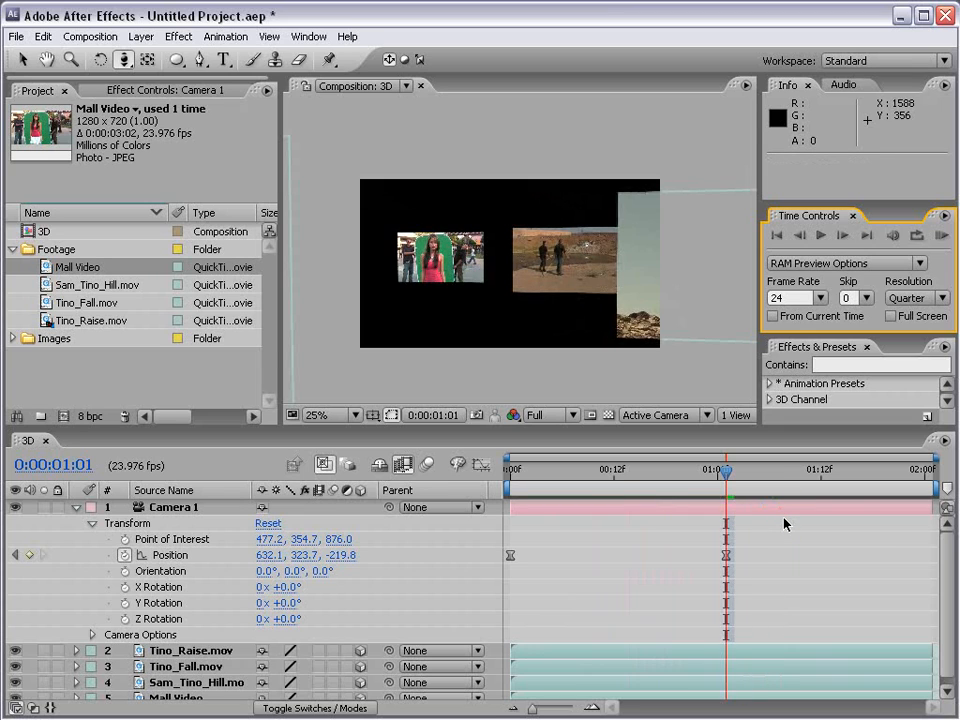
Step: Return to 0:00:00:00 and start a new light layer with its light type set to Point
{"action": "left_click_drag", "start_coordinate": [723, 475], "coordinate": [487, 484]}
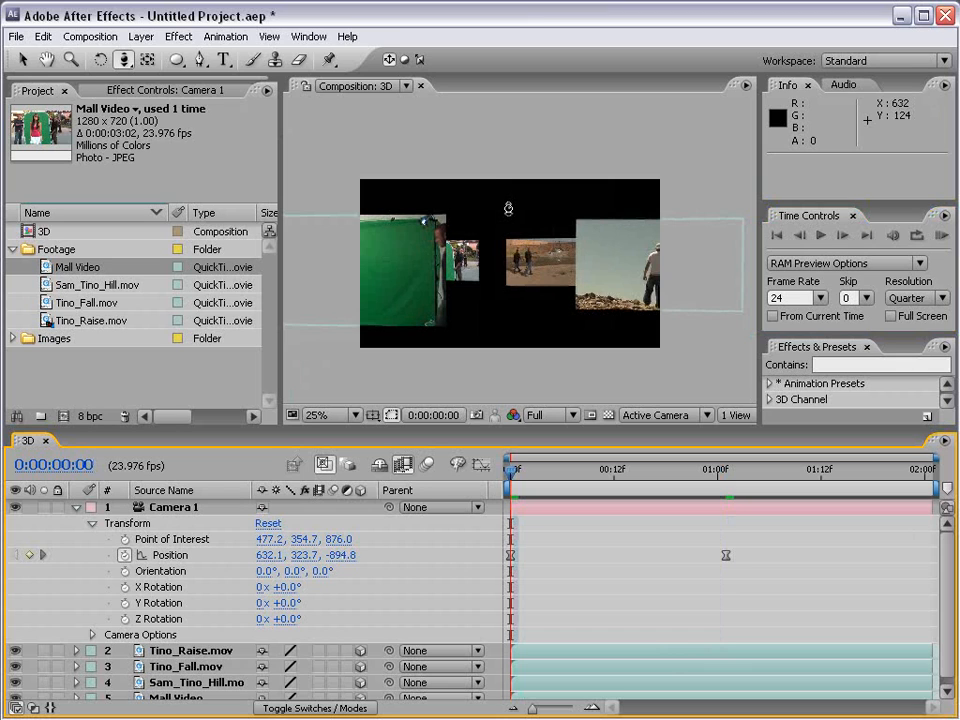
{"action": "key", "text": "v"}
{"action": "left_click", "coordinate": [141, 37]}
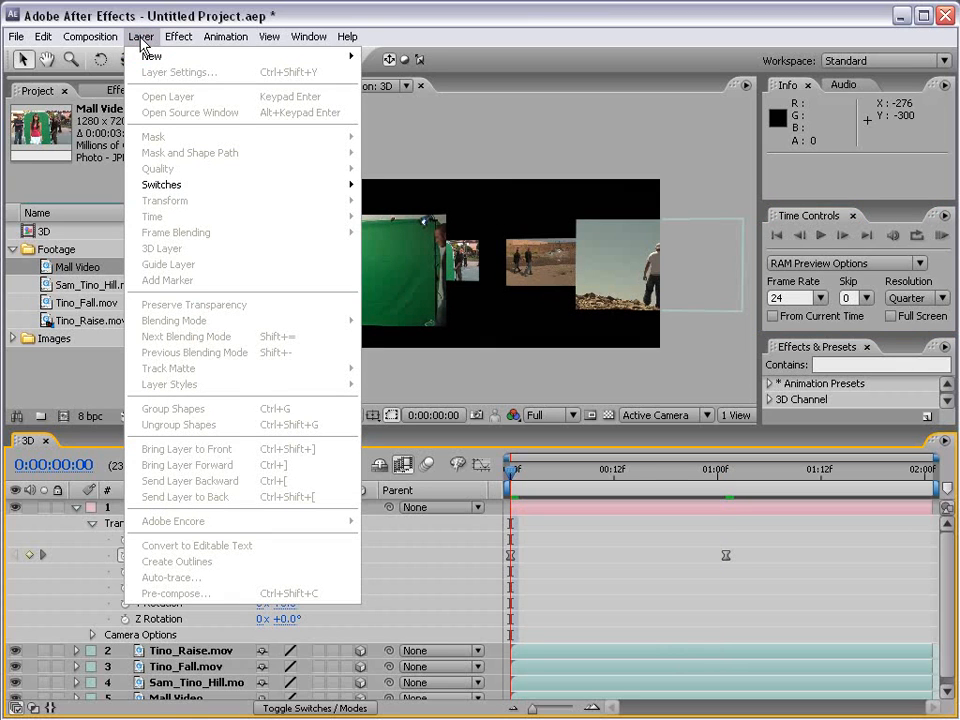
{"action": "mouse_move", "coordinate": [146, 57]}
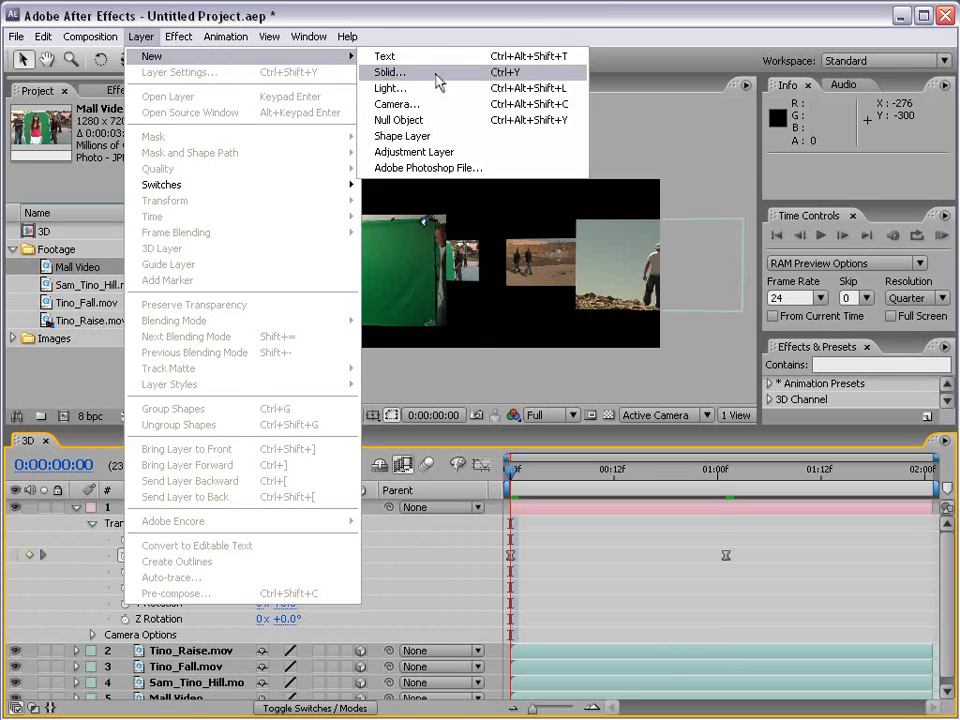
{"action": "left_click", "coordinate": [415, 100]}
{"action": "key", "text": "ctrl+alt+shift+l"}
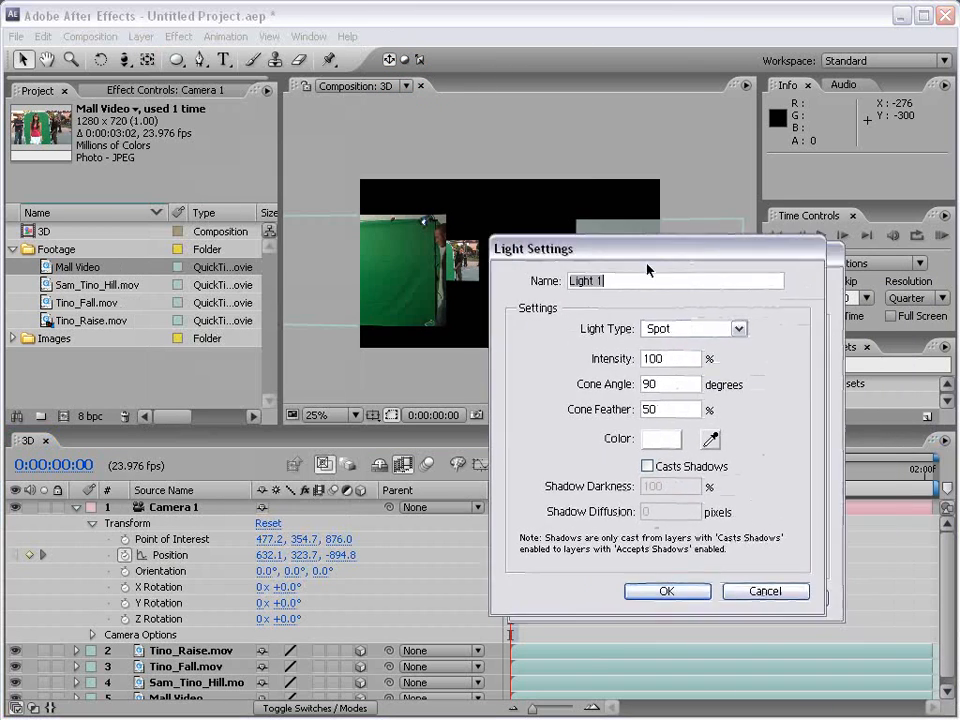
{"action": "left_click", "coordinate": [597, 295]}
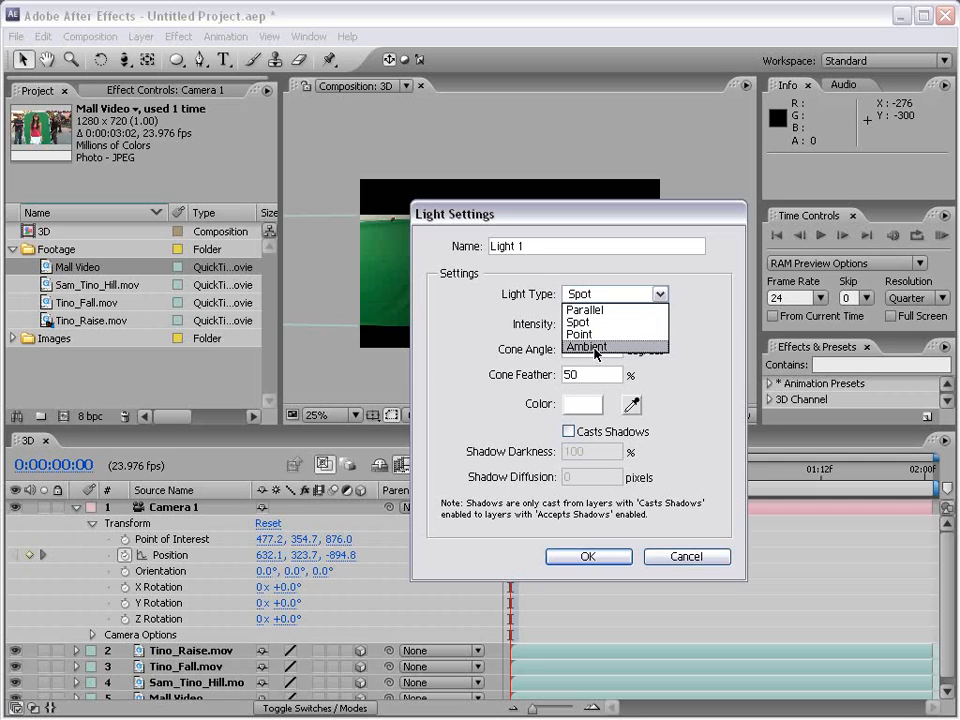
{"action": "left_click", "coordinate": [585, 310]}
{"action": "left_click", "coordinate": [610, 293]}
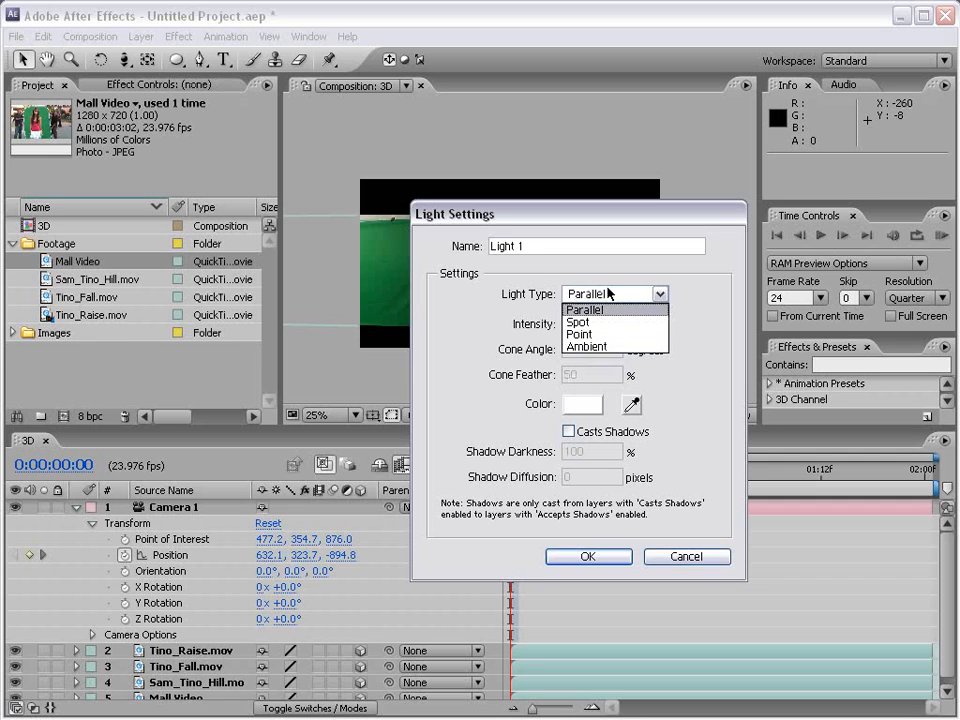
{"action": "left_click", "coordinate": [605, 334]}
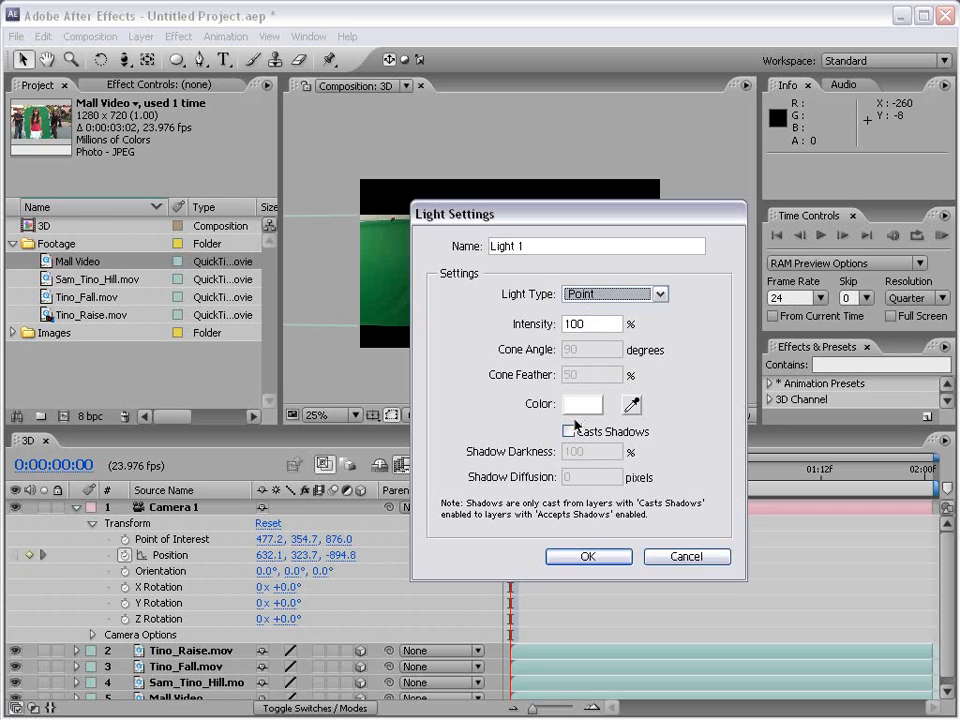
Step: Give the new light the saturated blue color 0179FF, turn on Casts Shadows, and create it
{"action": "left_click", "coordinate": [600, 405]}
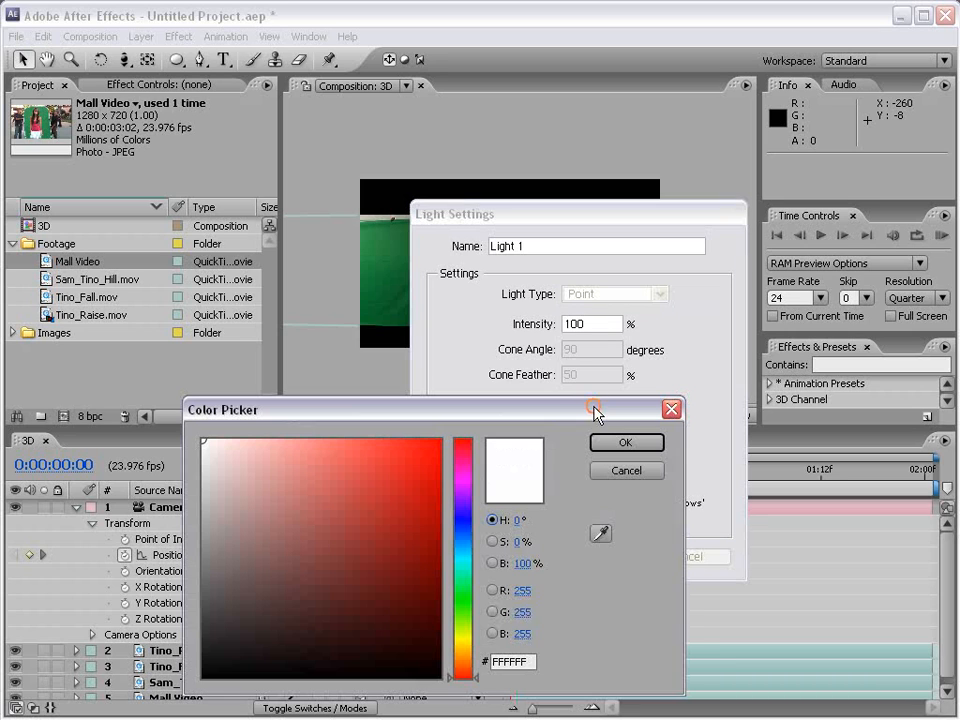
{"action": "left_click", "coordinate": [466, 545]}
{"action": "left_click_drag", "start_coordinate": [386, 499], "coordinate": [440, 440]}
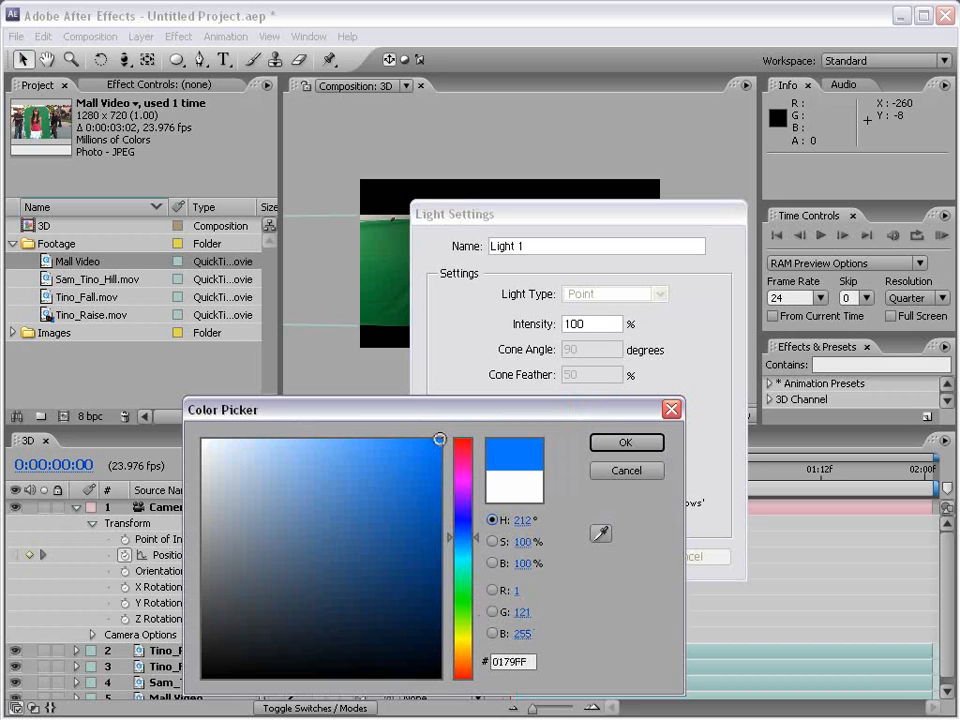
{"action": "left_click", "coordinate": [652, 443]}
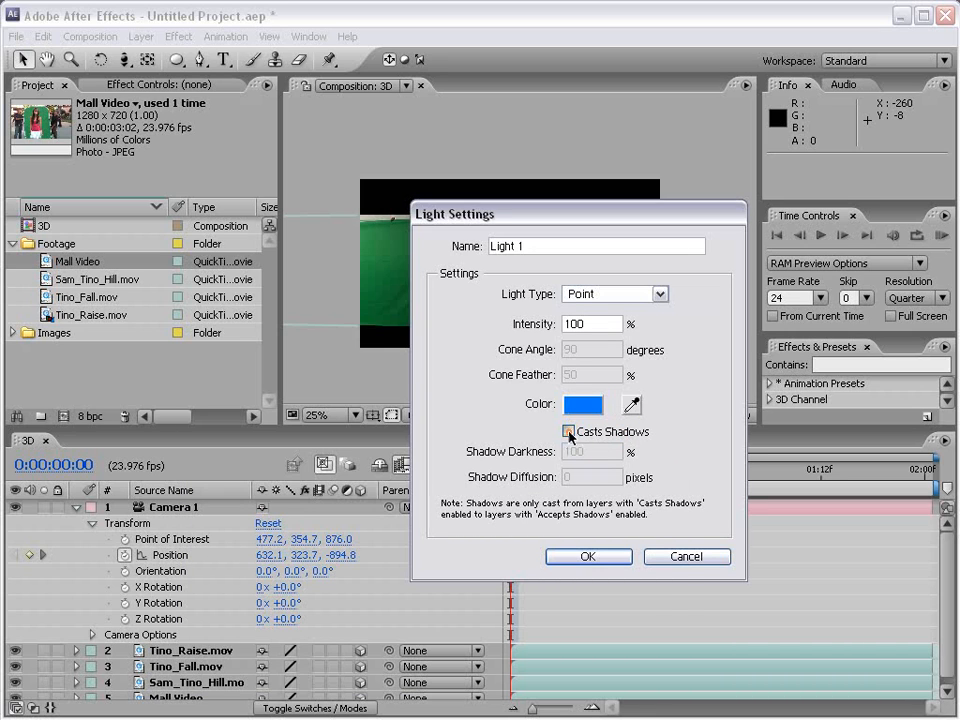
{"action": "left_click", "coordinate": [569, 432]}
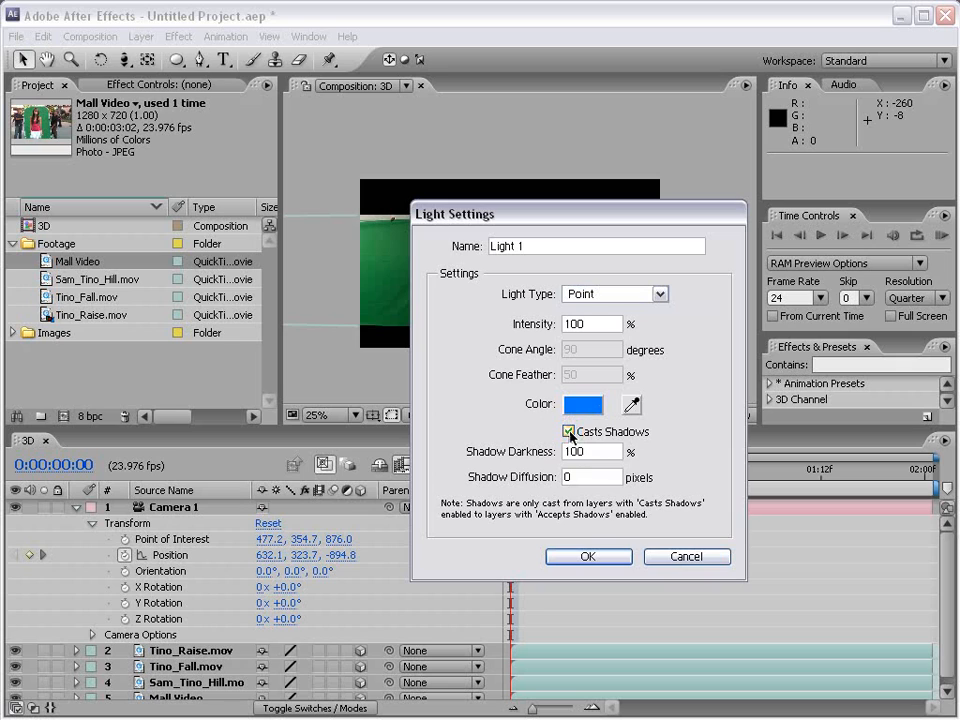
{"action": "left_click", "coordinate": [585, 557]}
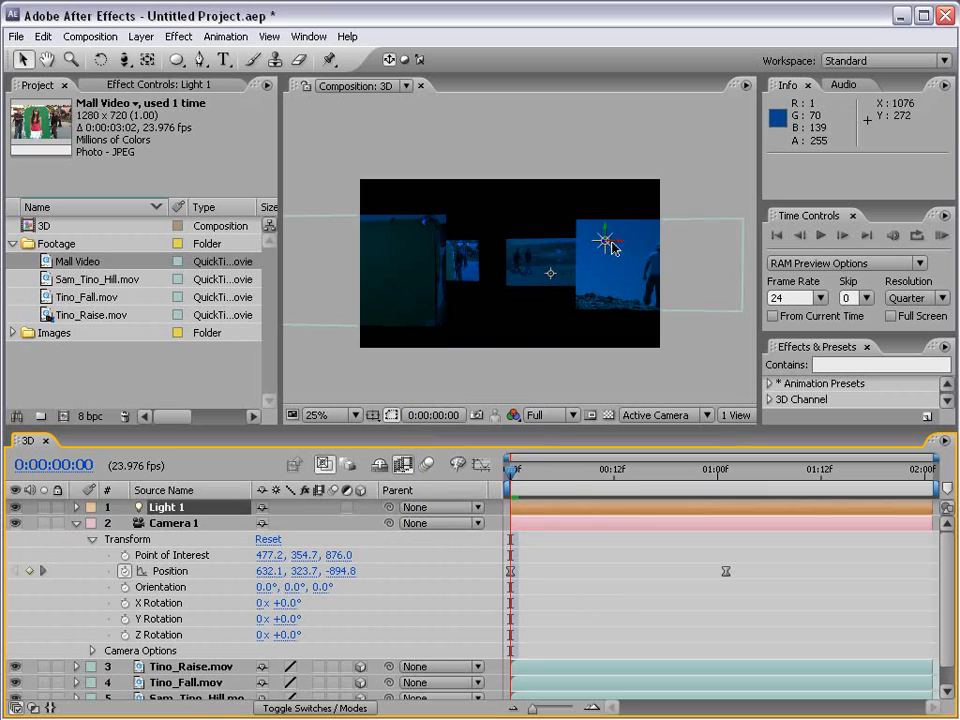
Step: Move Light 1 above the footage layers to about 553, 155, -336
{"action": "left_click_drag", "start_coordinate": [612, 246], "coordinate": [587, 240]}
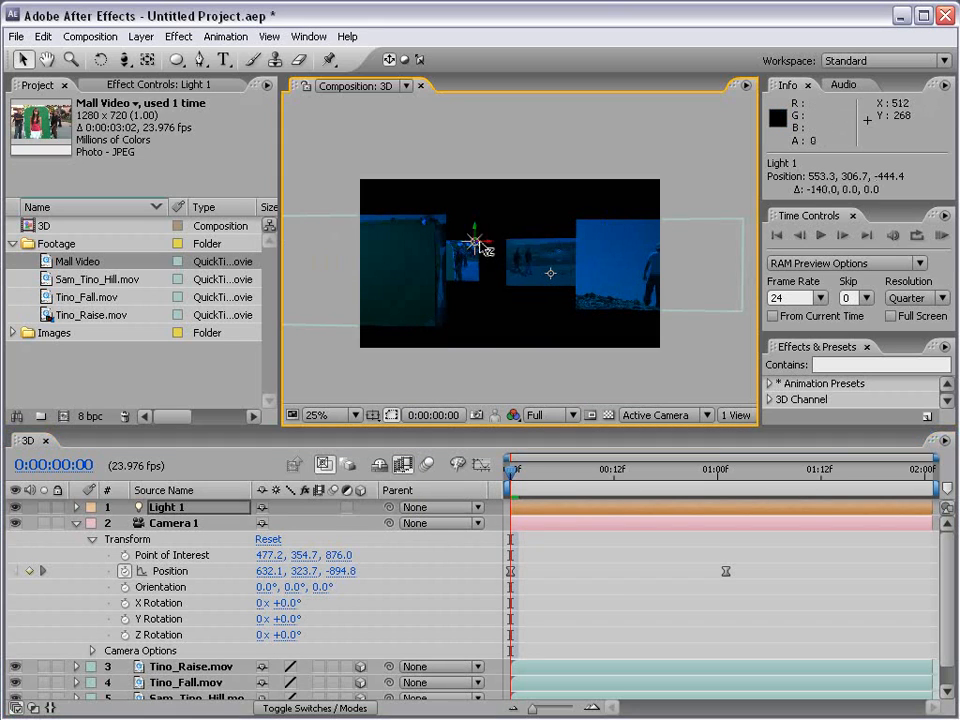
{"action": "left_click_drag", "start_coordinate": [484, 252], "coordinate": [493, 203]}
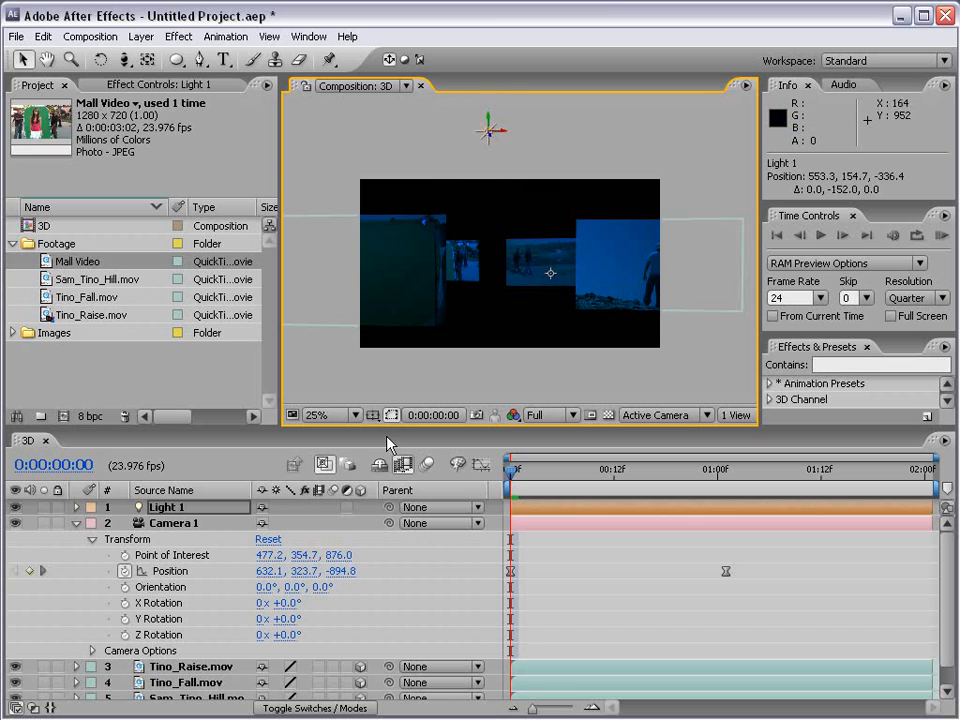
Step: Change Light 1's color to the pale blue D1E7FF in its light settings
{"action": "left_click", "coordinate": [199, 508]}
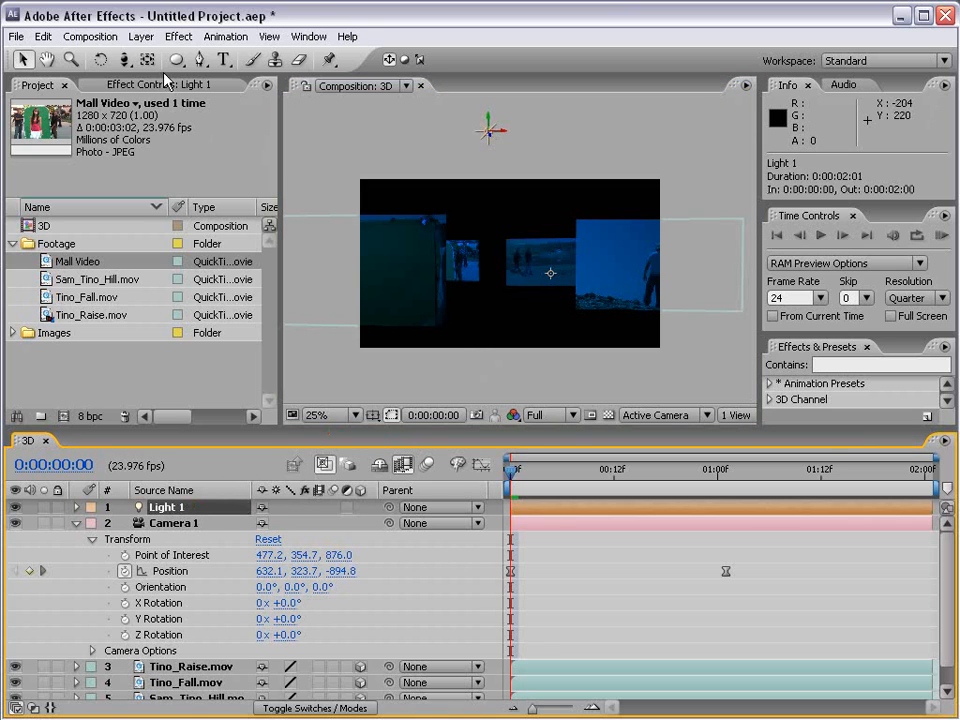
{"action": "left_click", "coordinate": [141, 36]}
{"action": "left_click", "coordinate": [178, 72]}
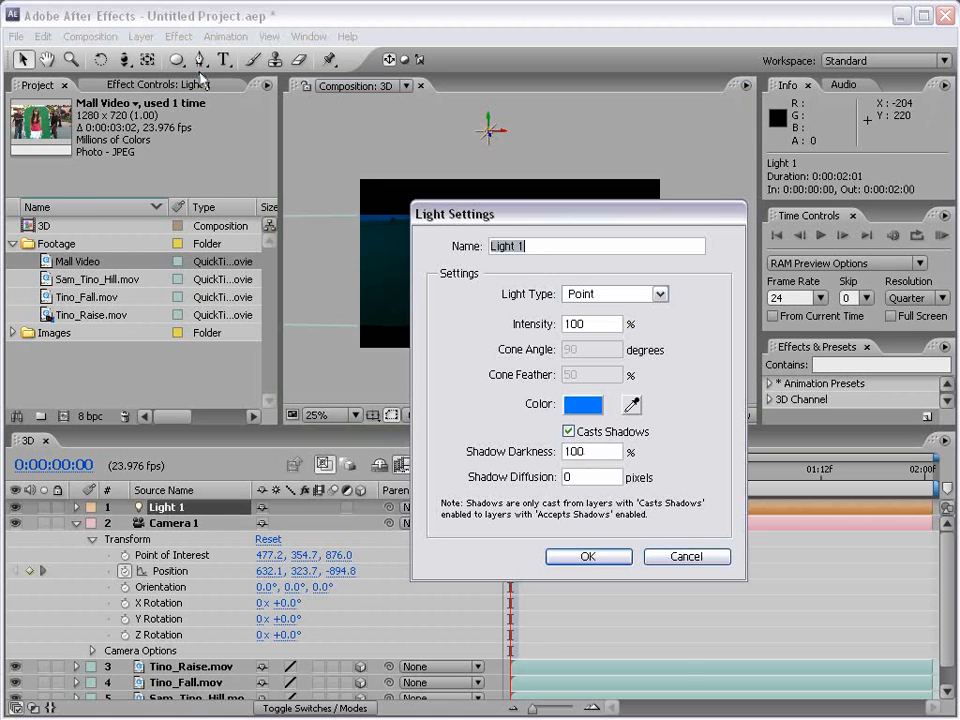
{"action": "left_click", "coordinate": [580, 408]}
{"action": "left_click", "coordinate": [625, 442]}
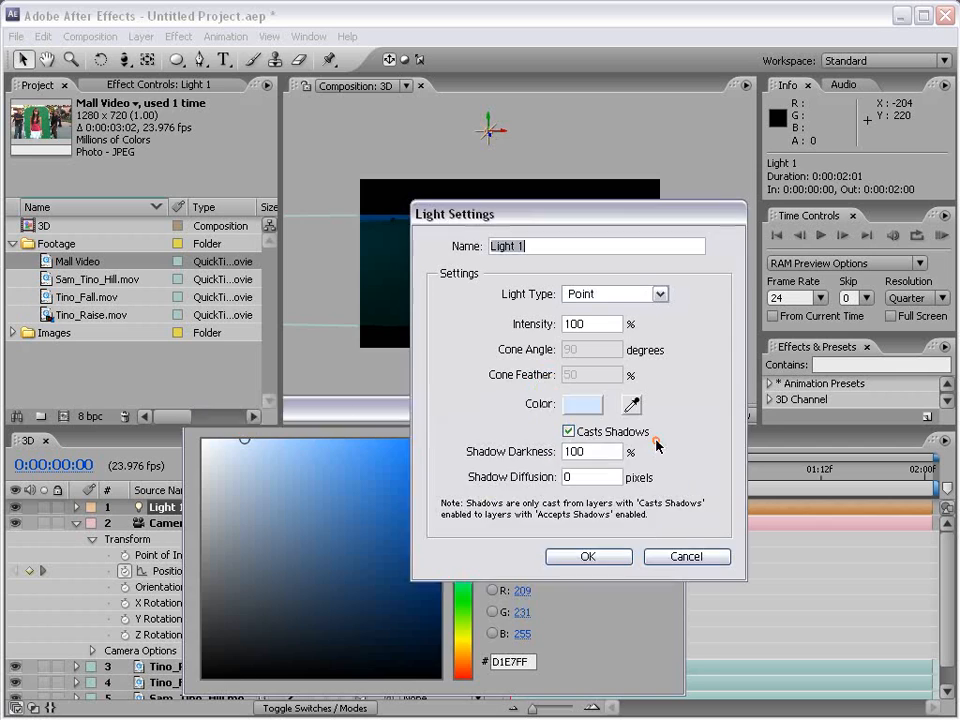
{"action": "left_click", "coordinate": [606, 555]}
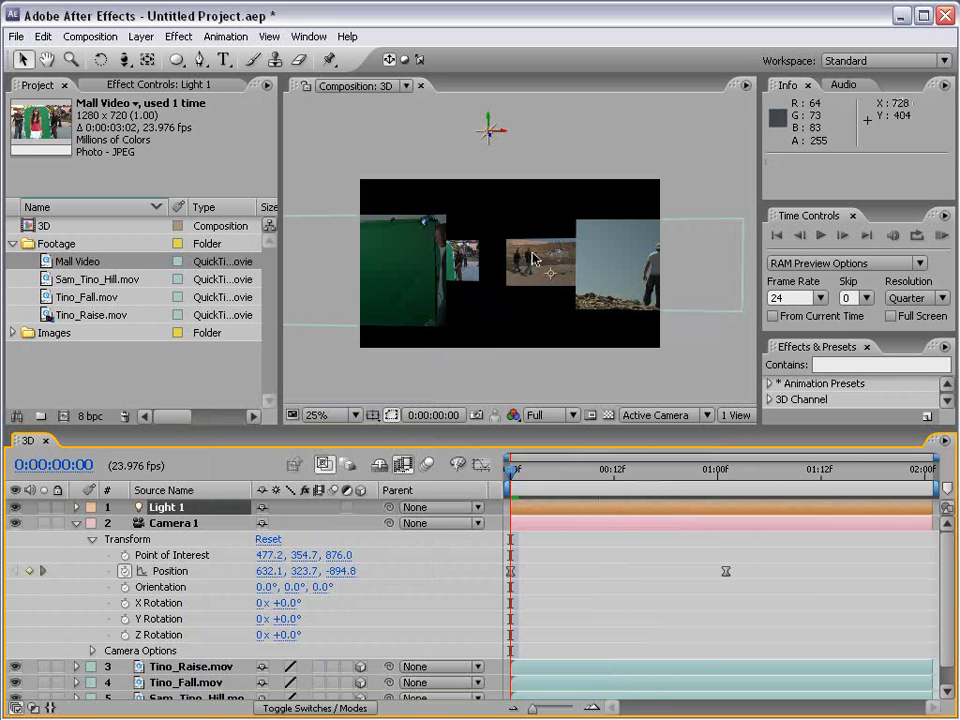
Step: Expand Light 1 in the timeline to examine its Position and Light Options, and collapse its Transform group
{"action": "left_click", "coordinate": [168, 512]}
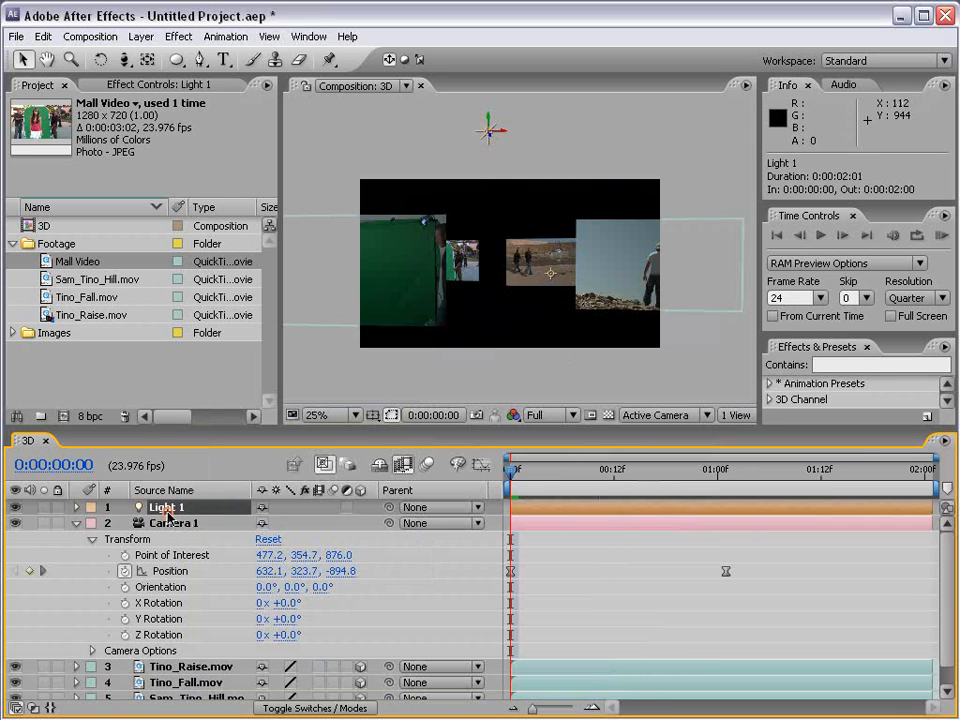
{"action": "left_click", "coordinate": [76, 508]}
{"action": "left_click", "coordinate": [92, 523]}
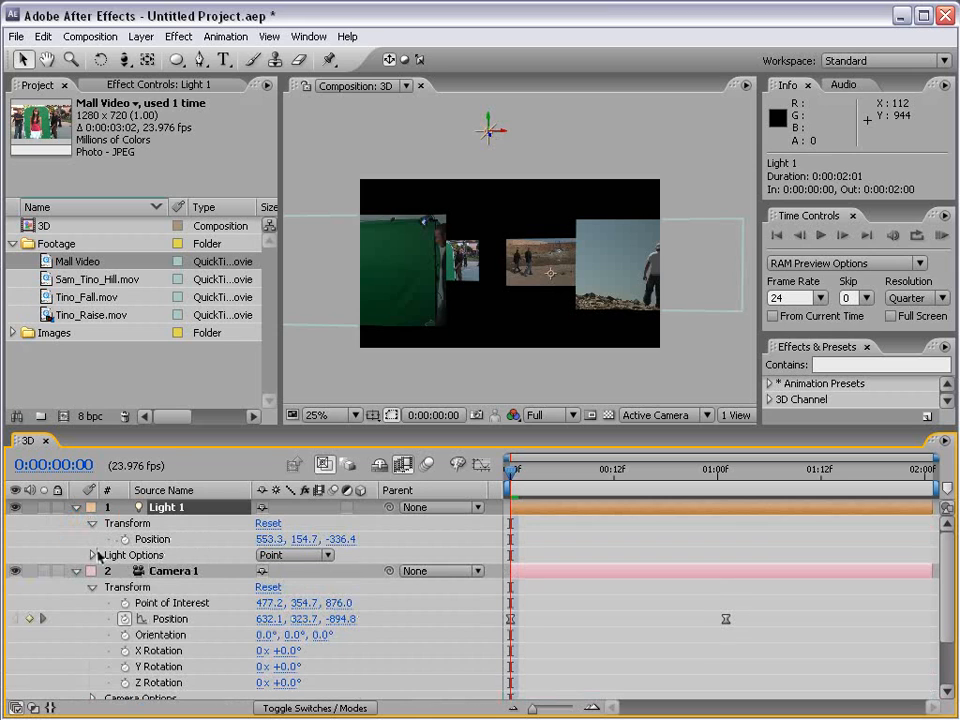
{"action": "left_click", "coordinate": [92, 555]}
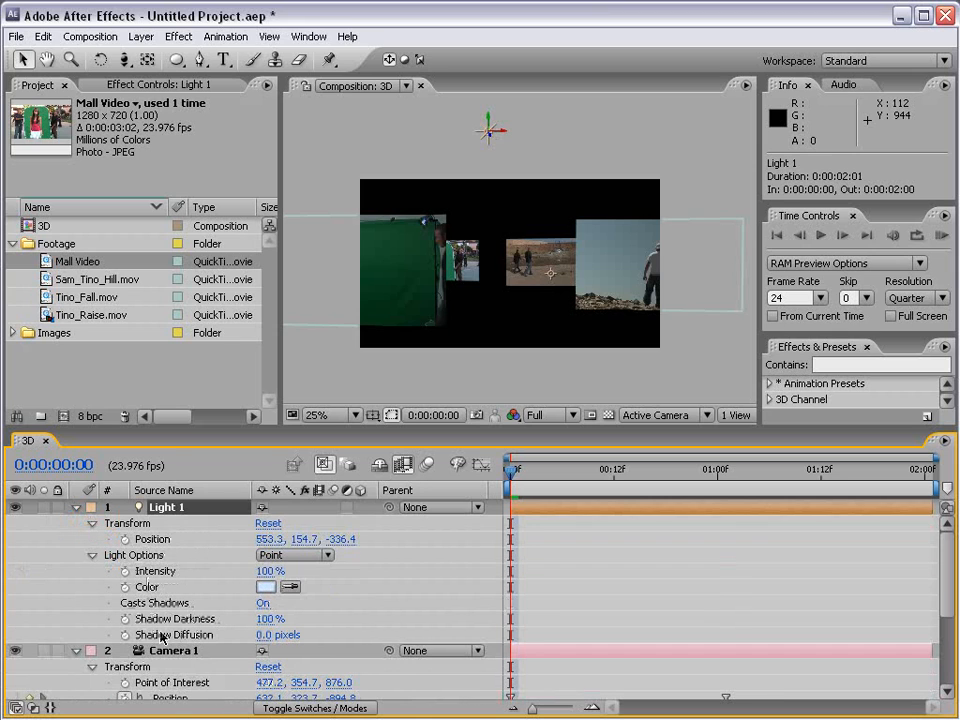
{"action": "left_click", "coordinate": [92, 523]}
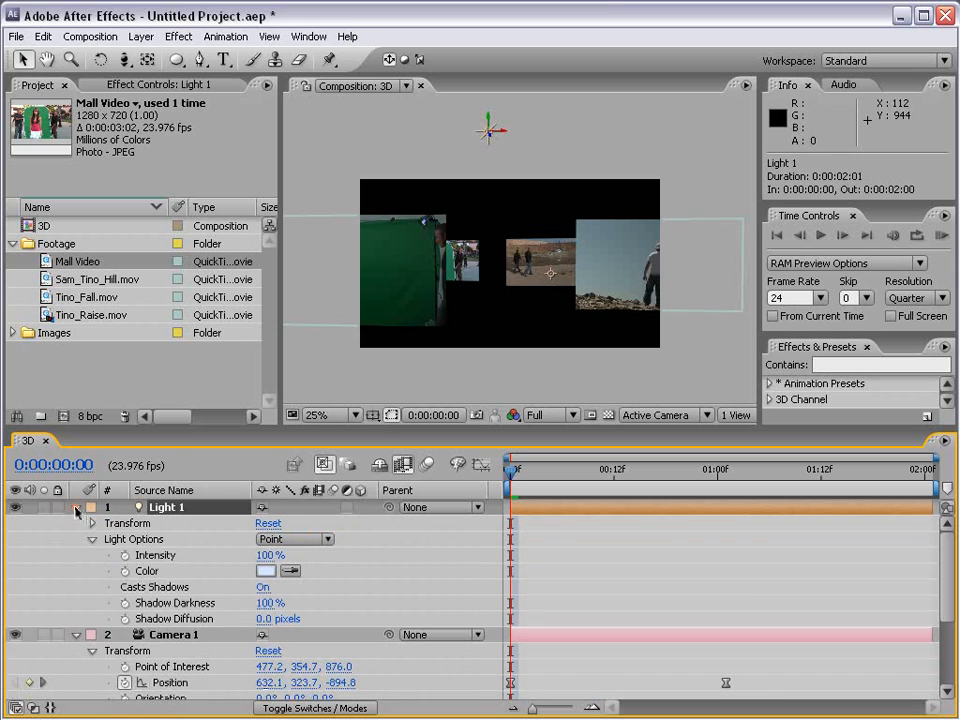
Step: Collapse the Light 1 and Camera 1 layers and reveal the Material Options of Tino_Raise.mov
{"action": "left_click", "coordinate": [77, 508]}
{"action": "left_click", "coordinate": [76, 523]}
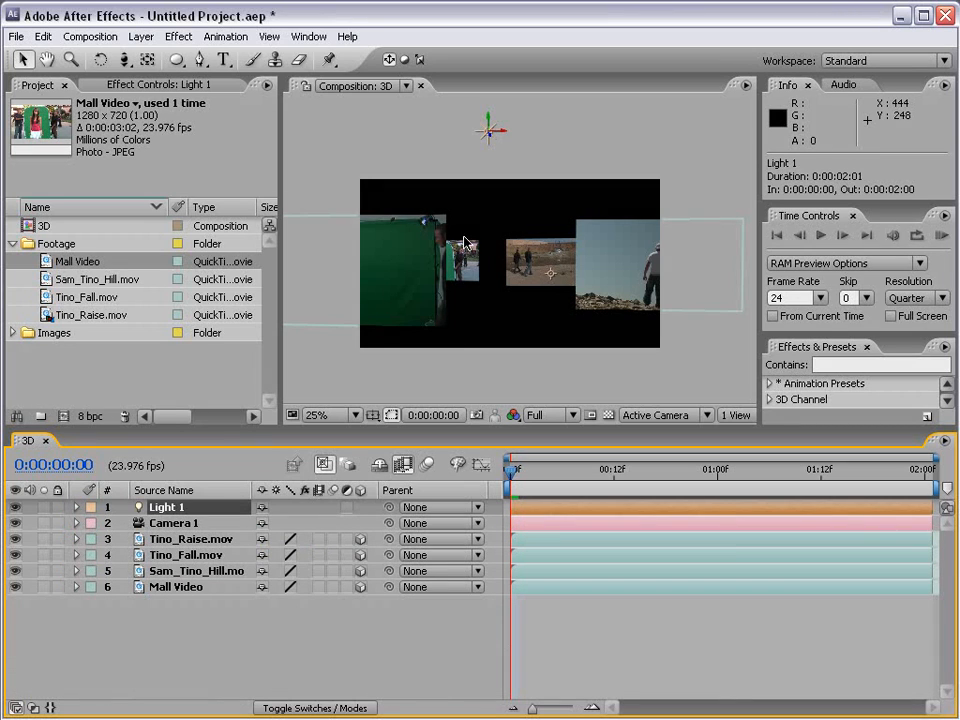
{"action": "left_click", "coordinate": [178, 540]}
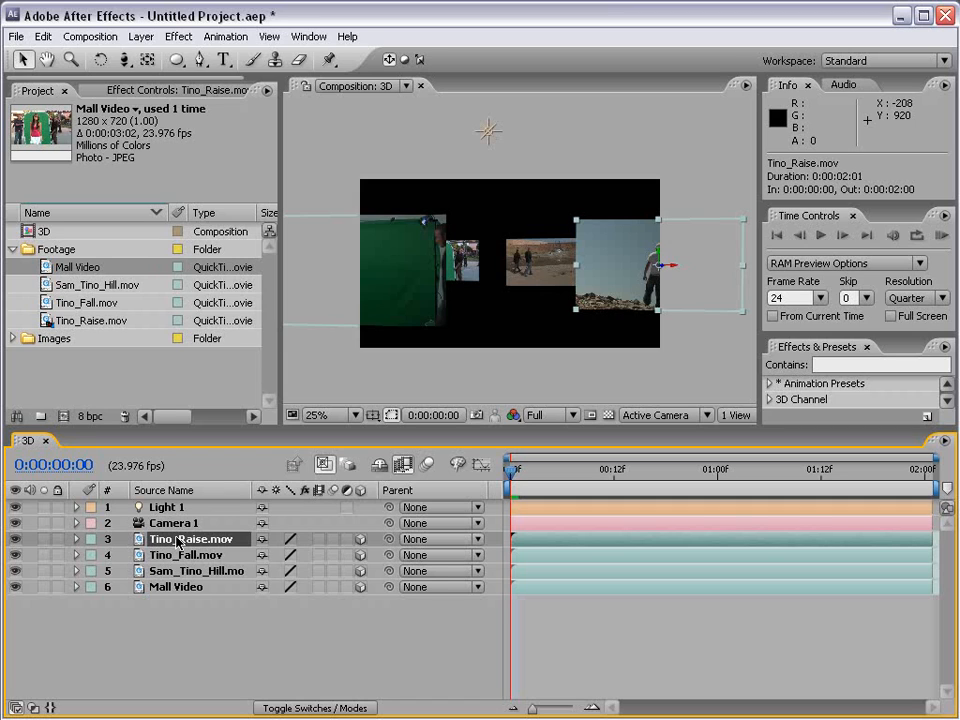
{"action": "key", "text": "a"}
{"action": "key", "text": "a"}
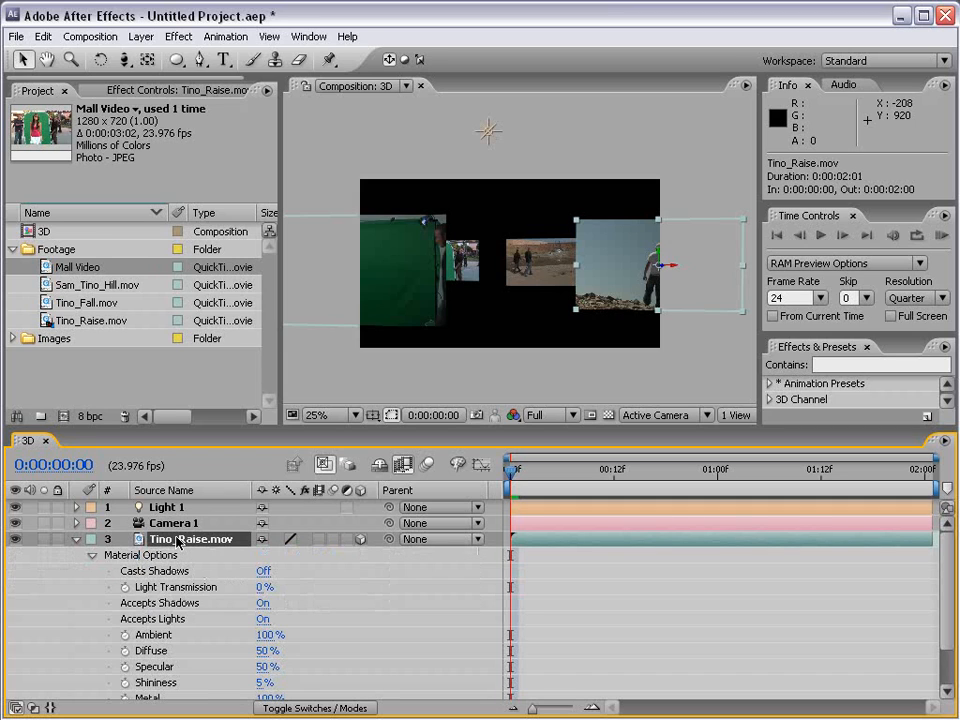
Step: Examine the shadow and light settings in Tino_Raise.mov's Material Options in an enlarged timeline, and collapse the layer
{"action": "scroll", "coordinate": [95, 535], "scroll_direction": "down", "scroll_amount": 1}
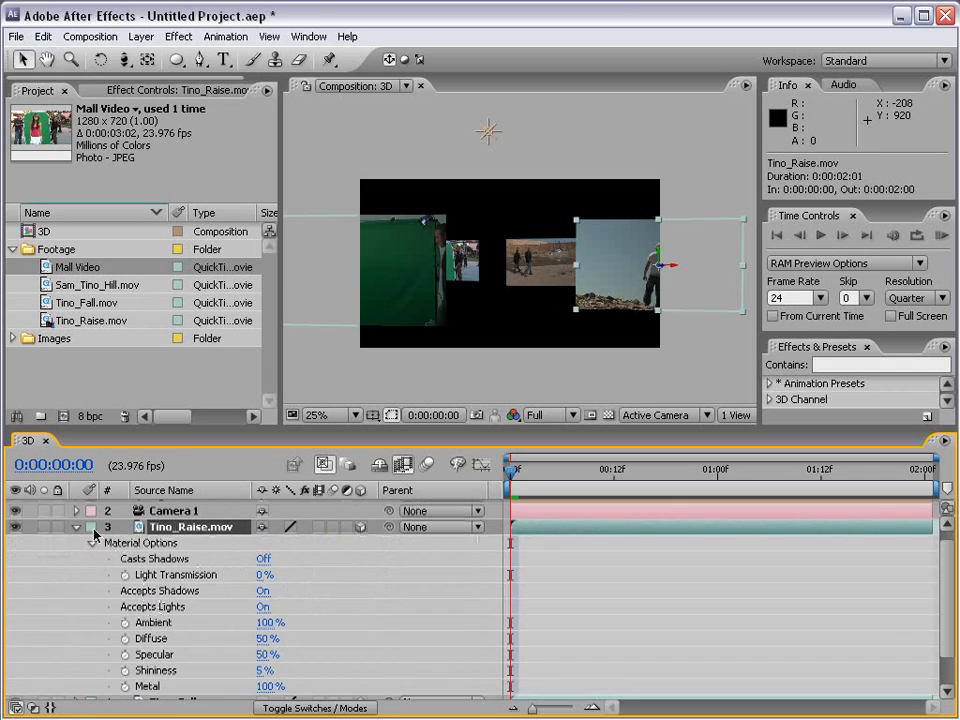
{"action": "left_click", "coordinate": [77, 530]}
{"action": "left_click", "coordinate": [77, 539]}
{"action": "key", "text": "space"}
{"action": "left_click_drag", "start_coordinate": [124, 600], "coordinate": [137, 566]}
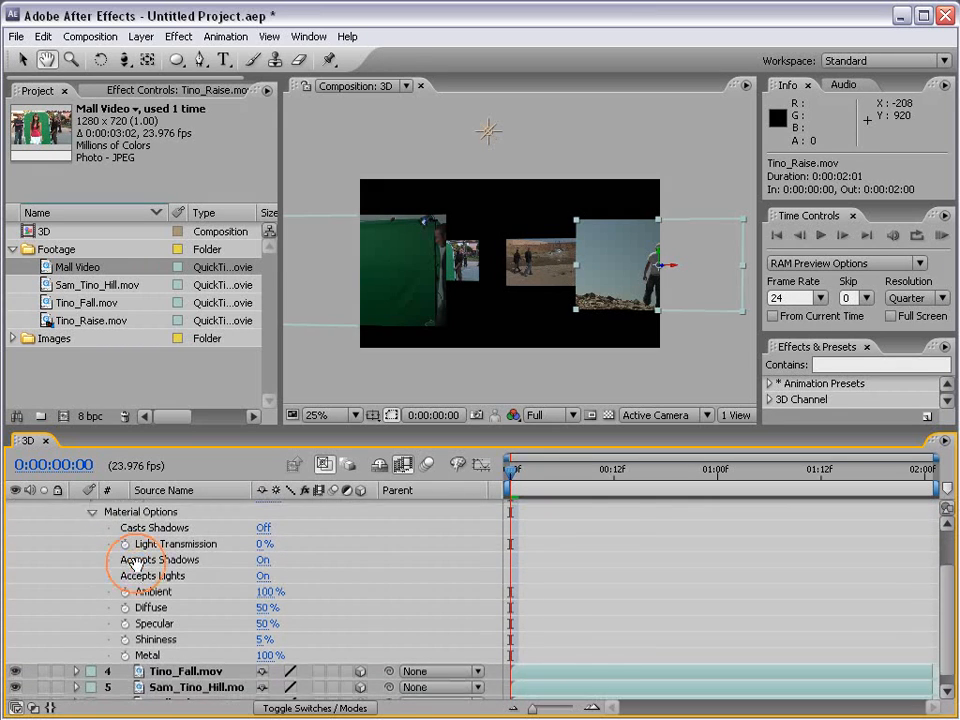
{"action": "left_click_drag", "start_coordinate": [115, 514], "coordinate": [115, 530]}
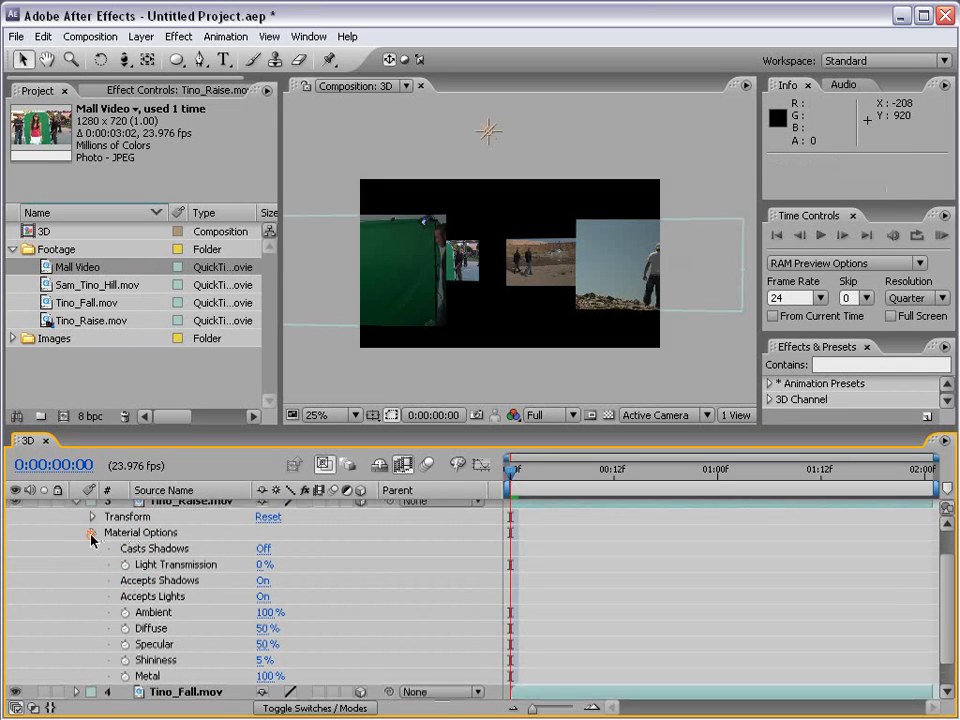
{"action": "left_click", "coordinate": [92, 533]}
{"action": "left_click", "coordinate": [92, 571]}
{"action": "scroll", "coordinate": [152, 550], "scroll_direction": "down", "scroll_amount": 3}
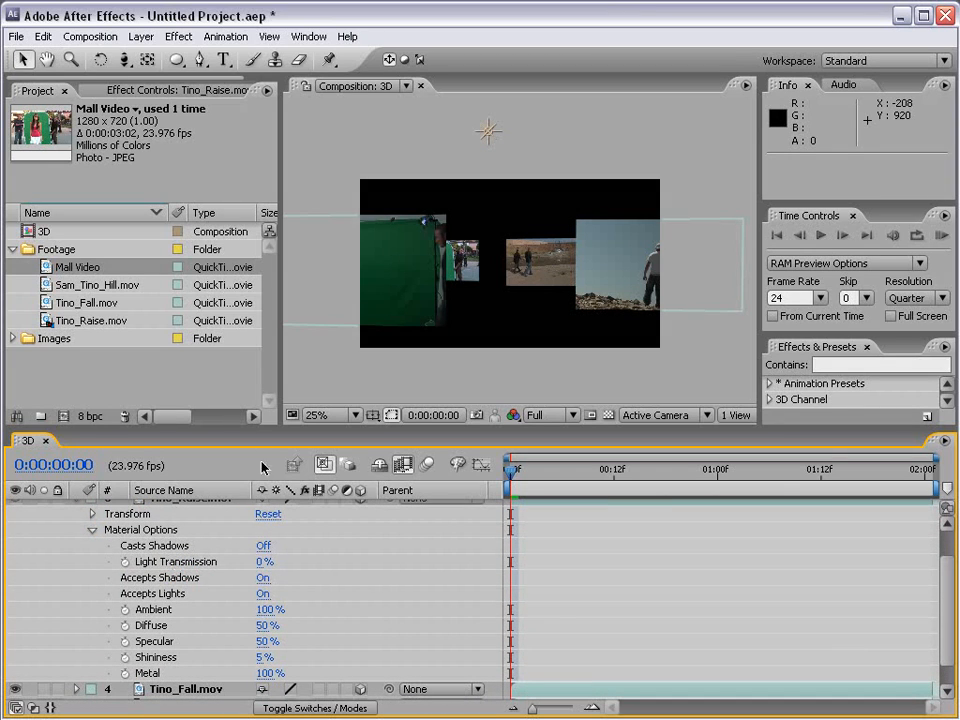
{"action": "left_click_drag", "start_coordinate": [249, 428], "coordinate": [252, 293]}
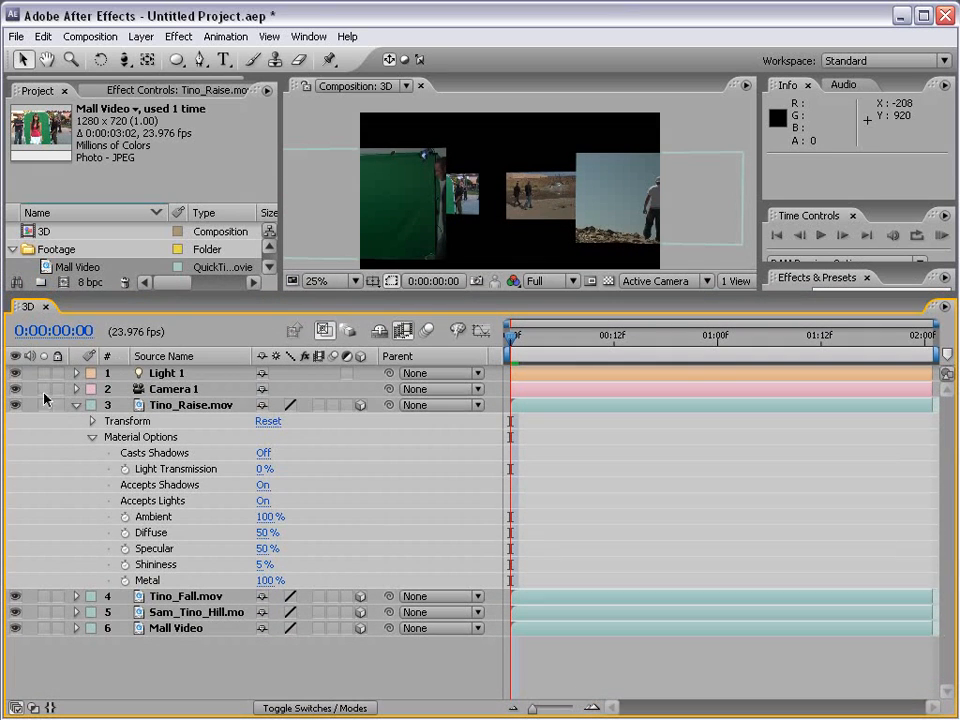
{"action": "left_click", "coordinate": [76, 405]}
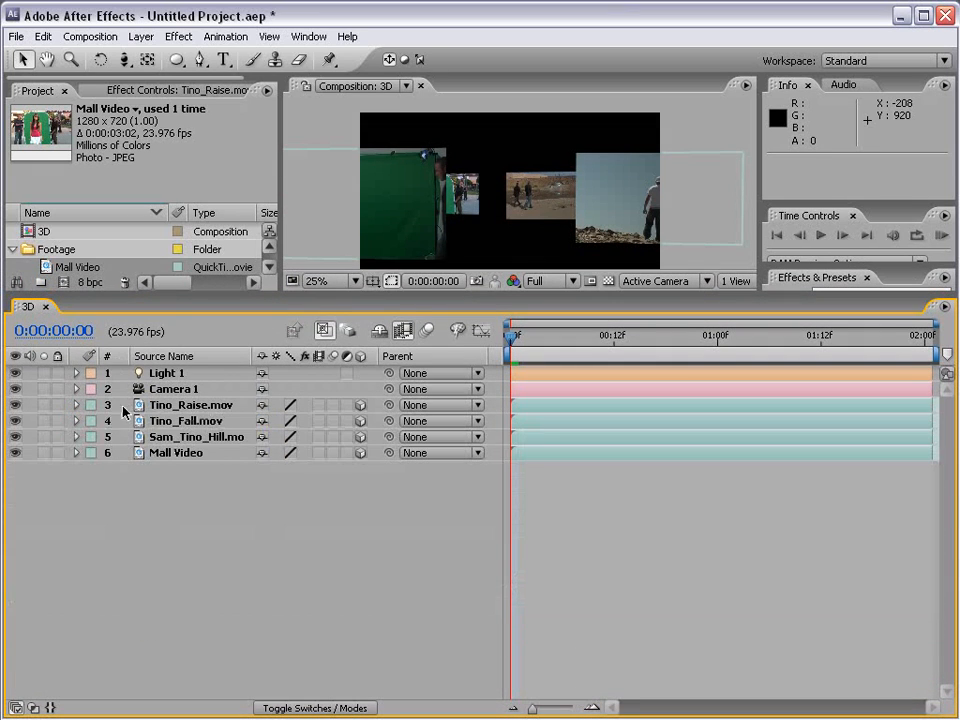
Step: Set Casts Shadows to Only in the Material Options of Tino_Raise.mov and Tino_Fall.mov, one layer at a time
{"action": "left_click", "coordinate": [125, 408]}
{"action": "key", "text": "a"}
{"action": "key", "text": "a"}
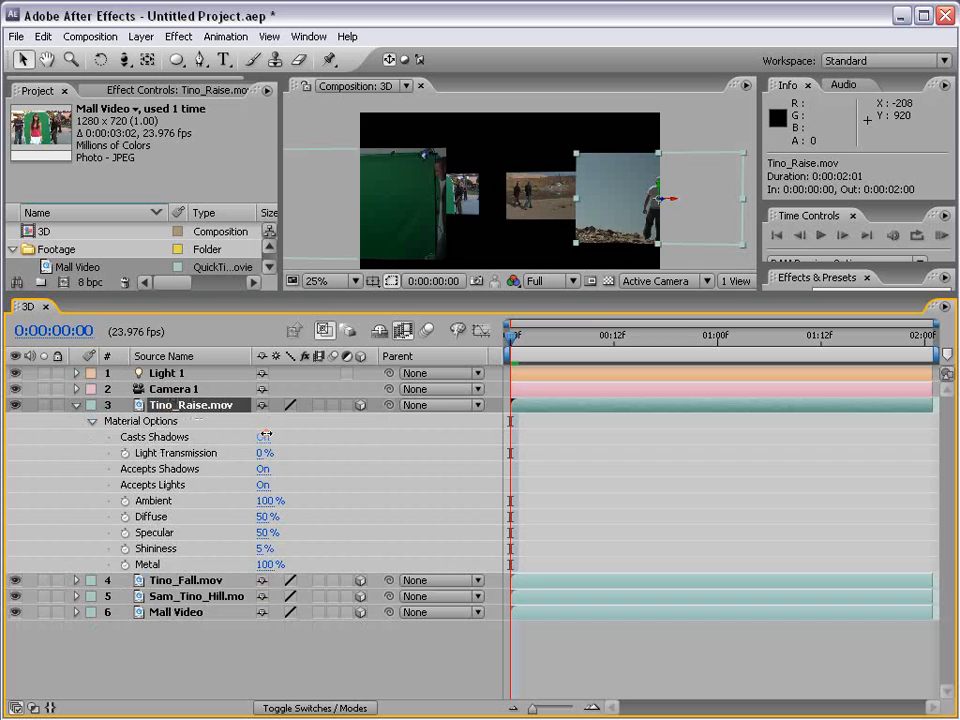
{"action": "left_click", "coordinate": [265, 437]}
{"action": "left_click", "coordinate": [190, 580]}
{"action": "key", "text": "a"}
{"action": "key", "text": "a"}
{"action": "left_click", "coordinate": [265, 613]}
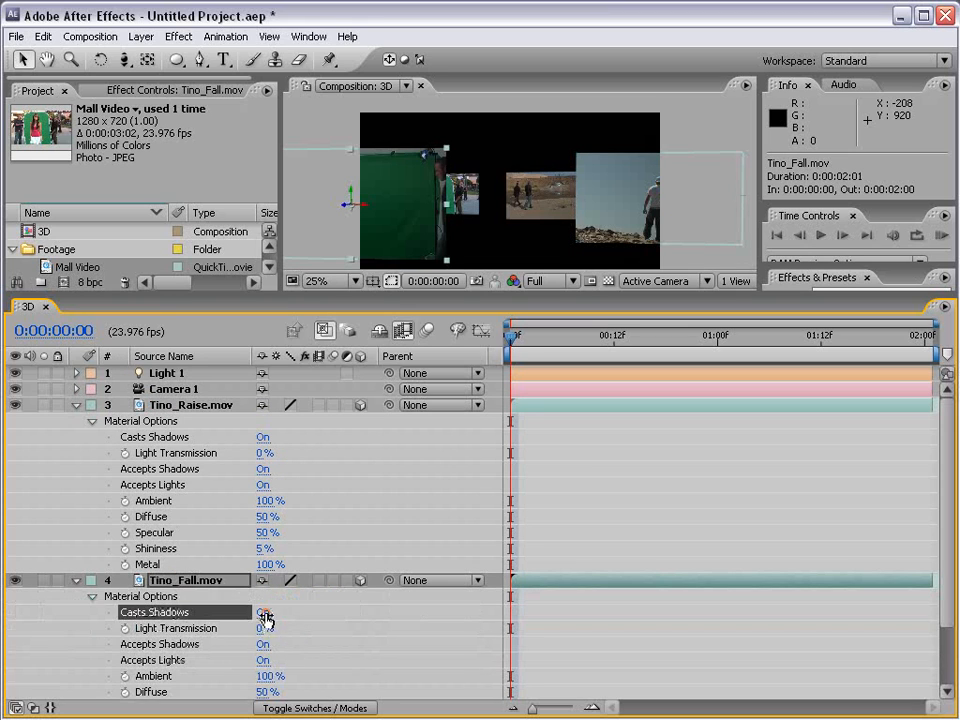
{"action": "left_click", "coordinate": [265, 613]}
{"action": "left_click", "coordinate": [265, 437]}
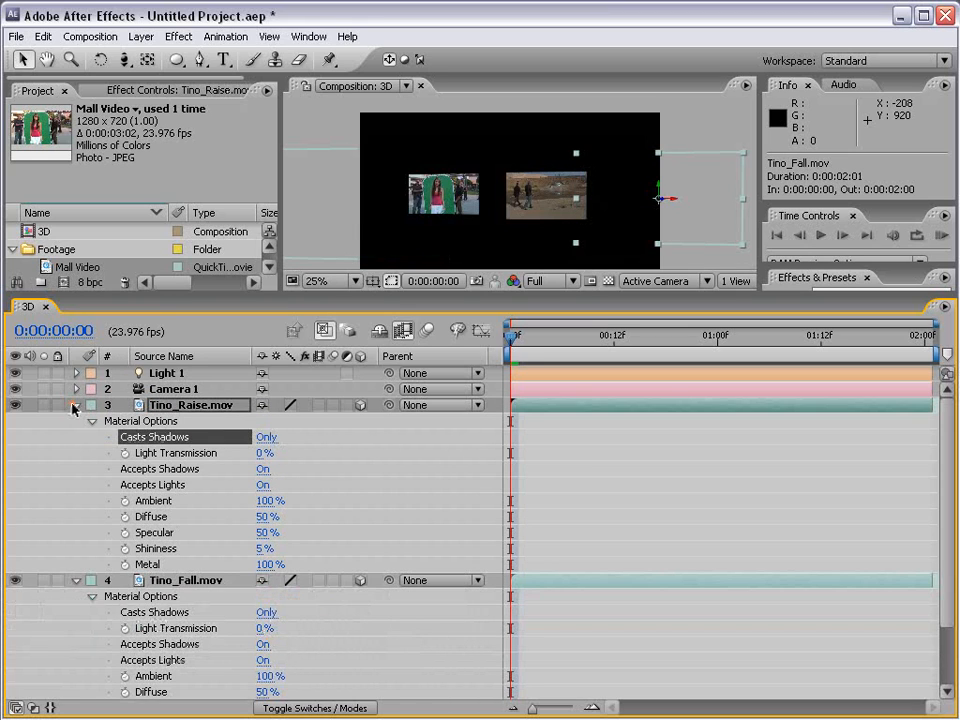
Step: Turn Casts Shadows on for all four footage layers together in their Material Options
{"action": "left_click", "coordinate": [76, 405]}
{"action": "left_click", "coordinate": [76, 421]}
{"action": "left_click", "coordinate": [163, 455], "text": "shift"}
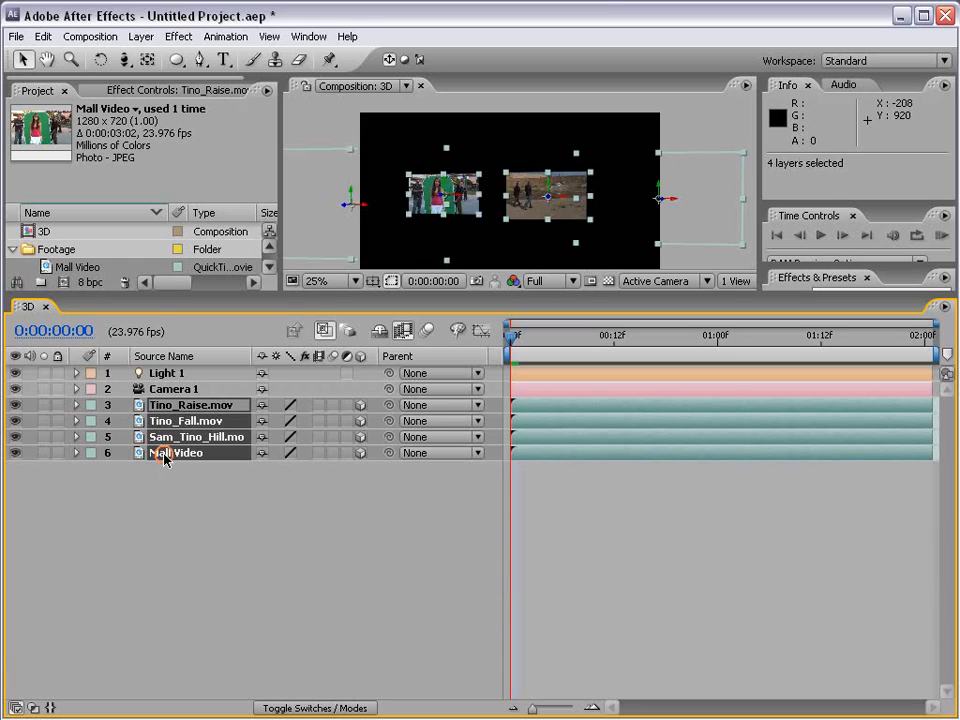
{"action": "key", "text": "alt+shift+c"}
{"action": "key", "text": "a"}
{"action": "key", "text": "a"}
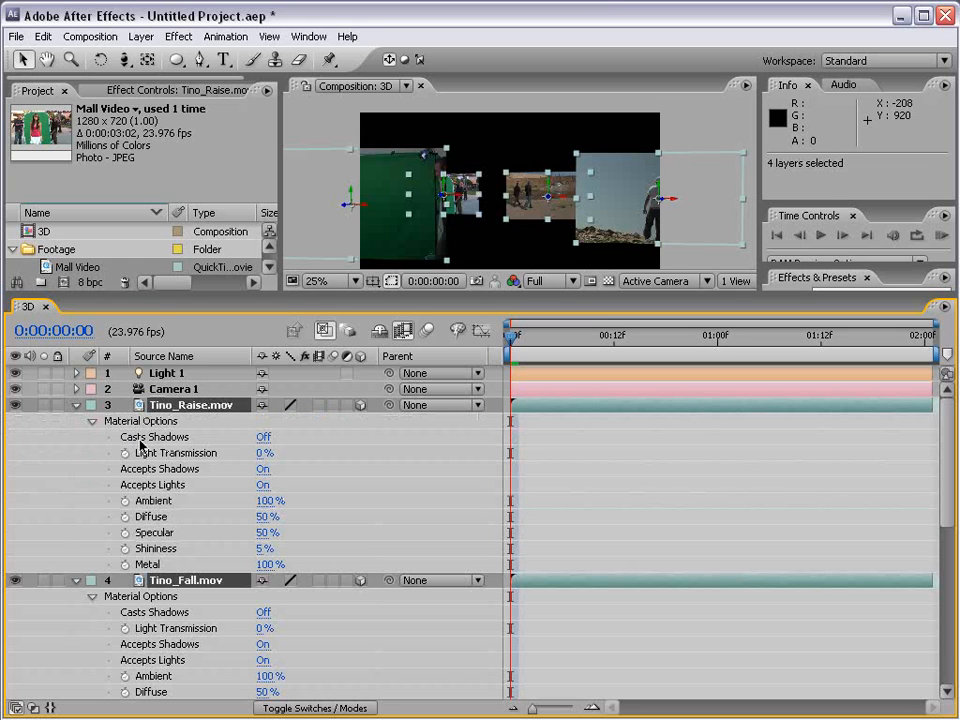
{"action": "left_click", "coordinate": [264, 437]}
Step: Shrink the timeline area and pull Light 1 forward along its Z axis to about 553, 155, -862
{"action": "left_click_drag", "start_coordinate": [306, 624], "coordinate": [306, 542]}
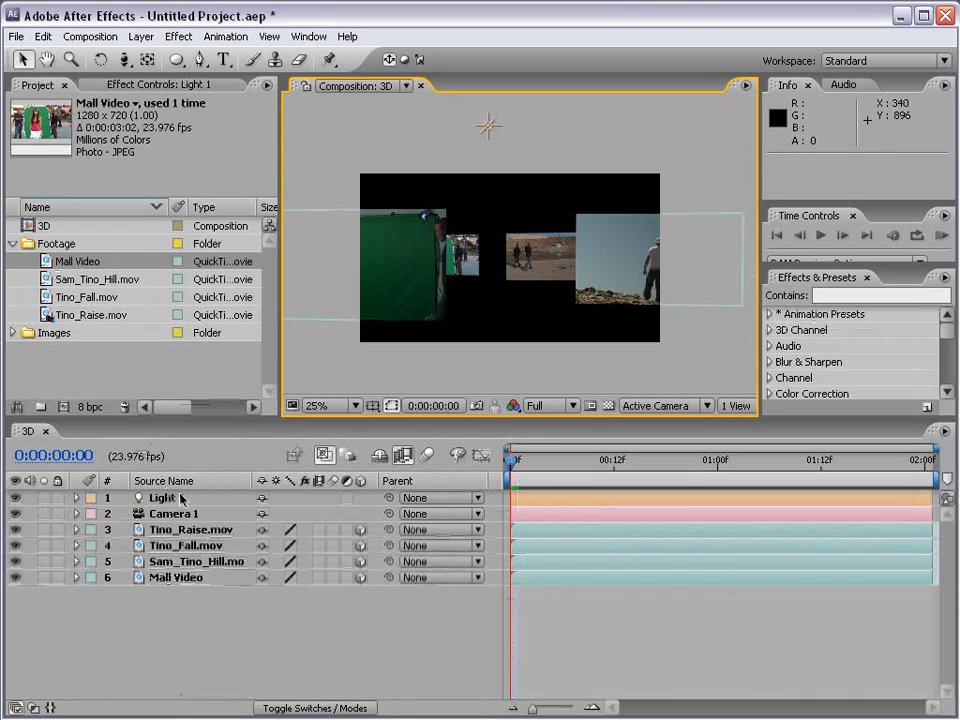
{"action": "left_click", "coordinate": [181, 497]}
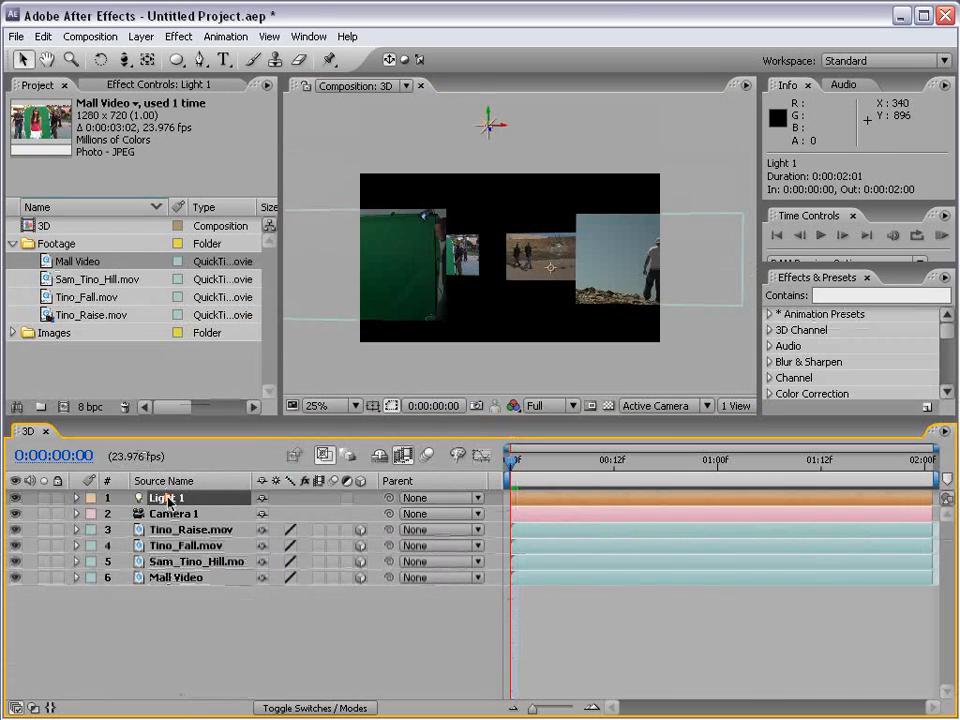
{"action": "left_click_drag", "start_coordinate": [491, 133], "coordinate": [252, 122]}
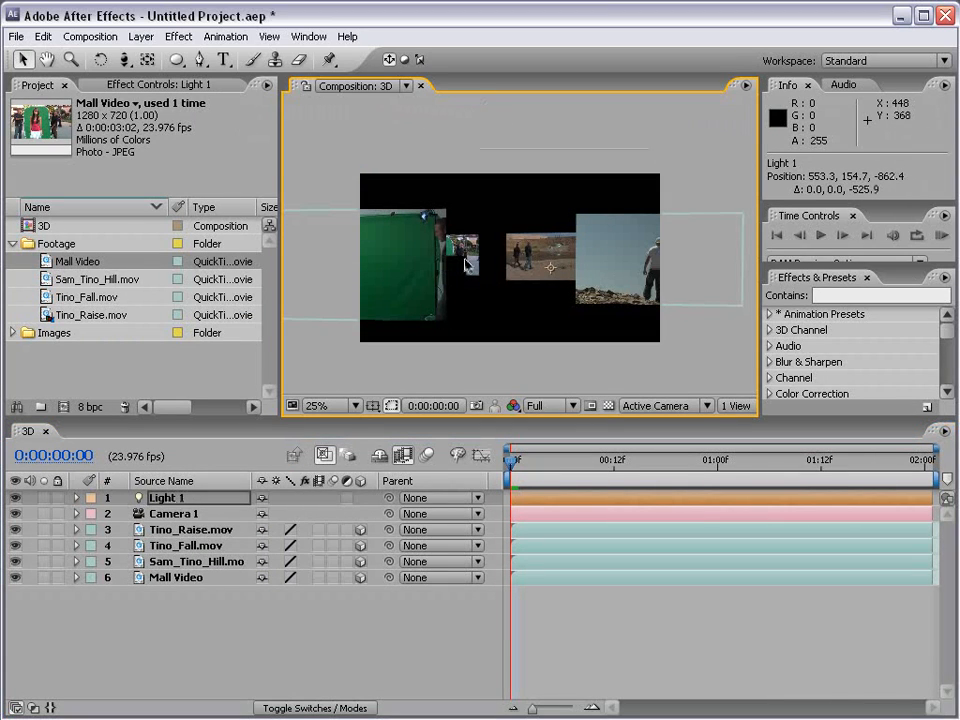
Step: Delete the Tino_Raise.mov and Sam_Tino_Hill.mov layers from the composition
{"action": "left_click", "coordinate": [619, 249]}
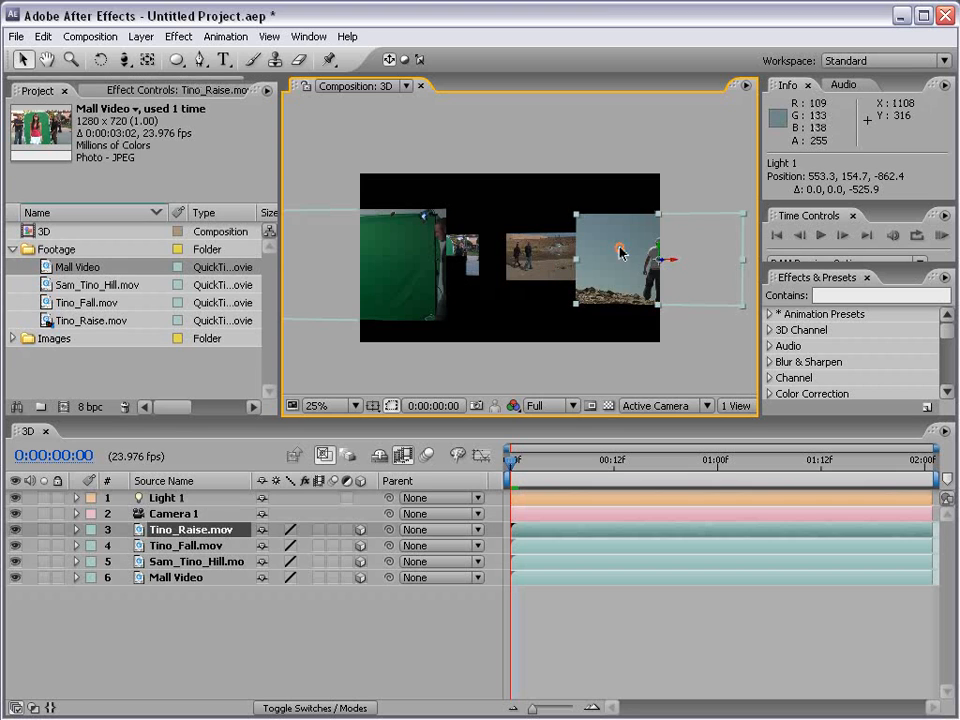
{"action": "key", "text": "Delete"}
{"action": "left_click", "coordinate": [545, 245]}
{"action": "key", "text": "Delete"}
Step: Push Tino_Fall.mov back in depth to about 27, 360, 1047, just in front of Mall Video
{"action": "left_click", "coordinate": [394, 242]}
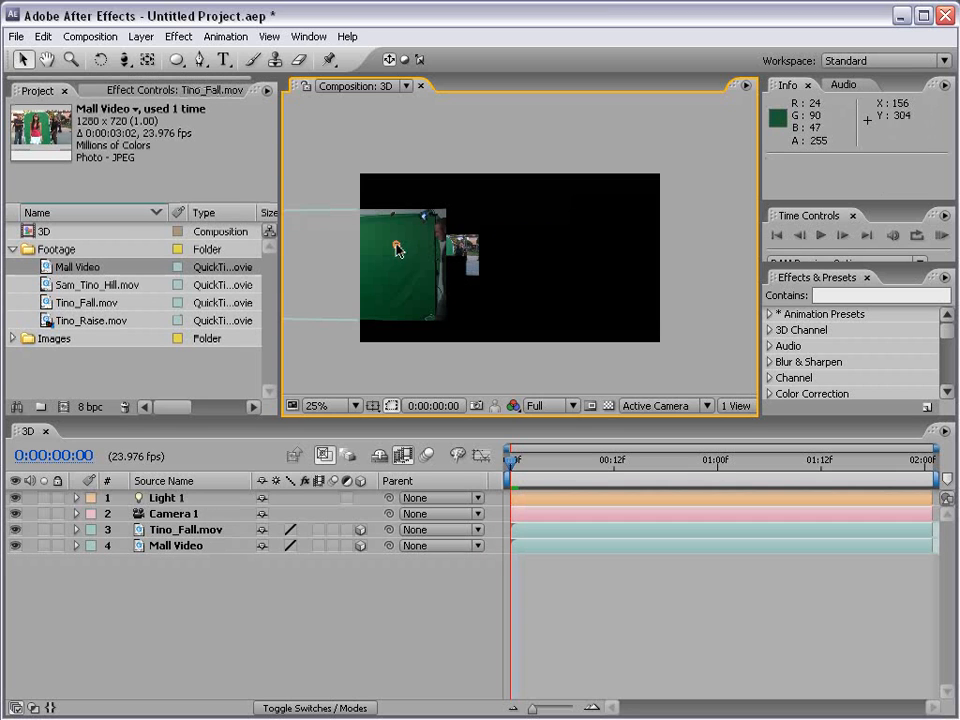
{"action": "left_click_drag", "start_coordinate": [345, 266], "coordinate": [521, 263]}
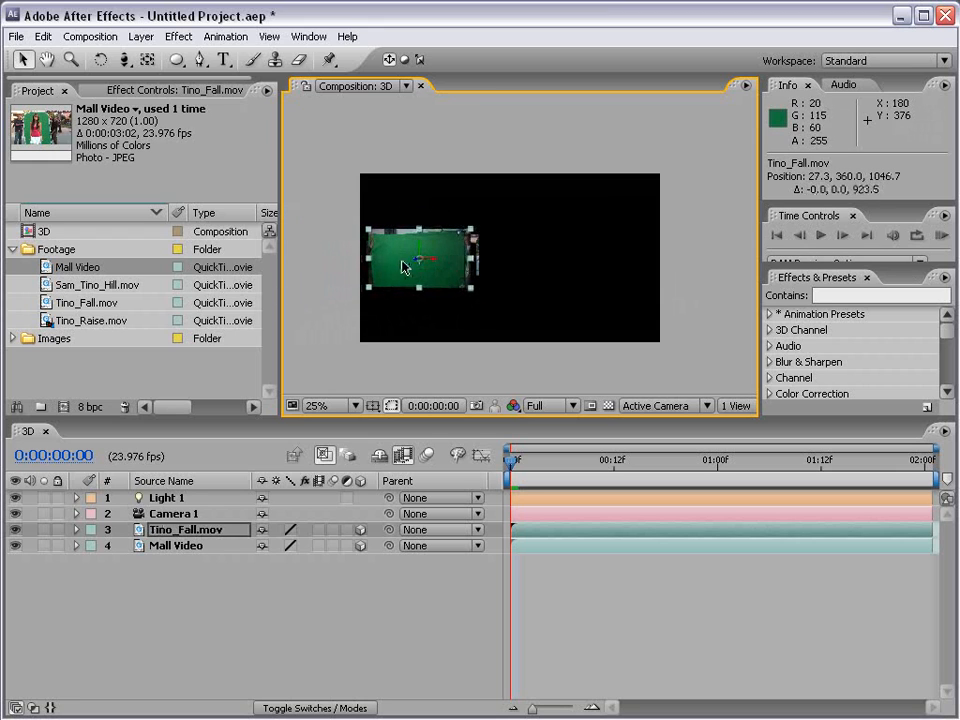
Step: Orbit and track Camera 1 to about -1001, -609, 348 for an angled view of the two remaining footage layers
{"action": "key", "text": "c"}
{"action": "left_click_drag", "start_coordinate": [394, 315], "coordinate": [418, 232]}
{"action": "key", "text": "c"}
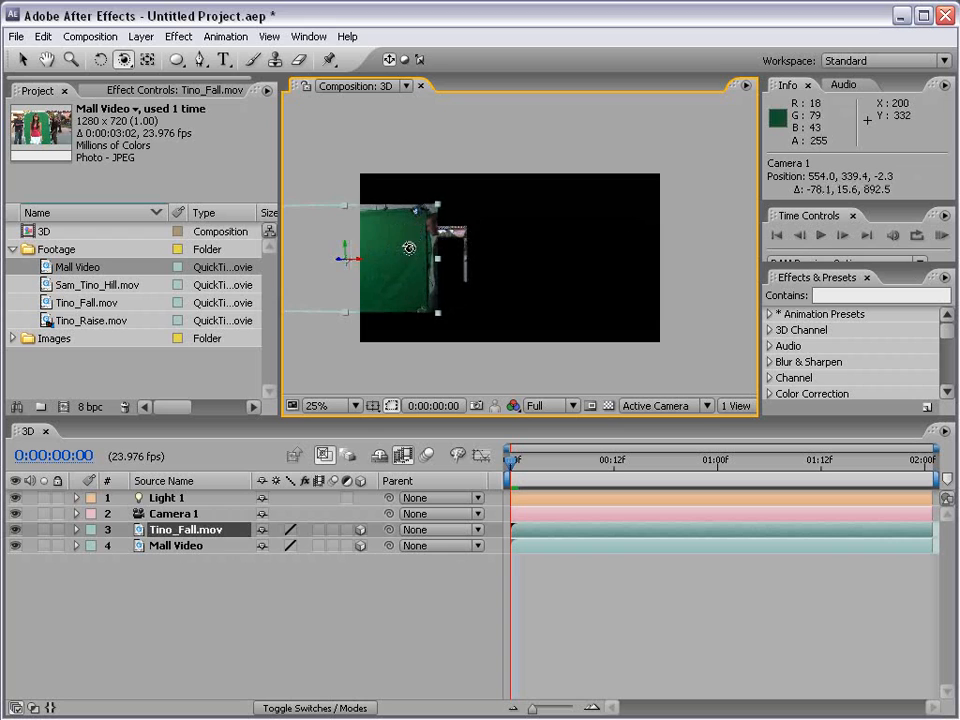
{"action": "left_click_drag", "start_coordinate": [358, 270], "coordinate": [497, 377]}
{"action": "key", "text": "c"}
{"action": "key", "text": "v"}
{"action": "left_click_drag", "start_coordinate": [679, 335], "coordinate": [543, 302]}
{"action": "key", "text": "w"}
{"action": "key", "text": "space"}
{"action": "key", "text": "c"}
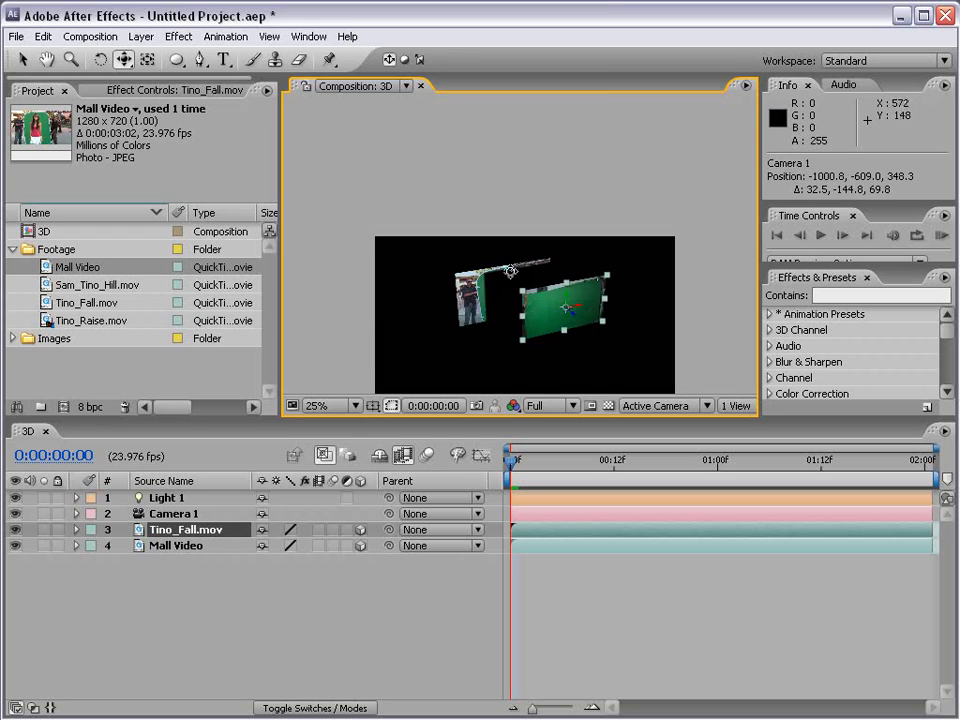
{"action": "key", "text": "v"}
Step: Reveal Light 1's Light Options and set its Shadow Diffusion to 84 pixels
{"action": "left_click", "coordinate": [160, 499]}
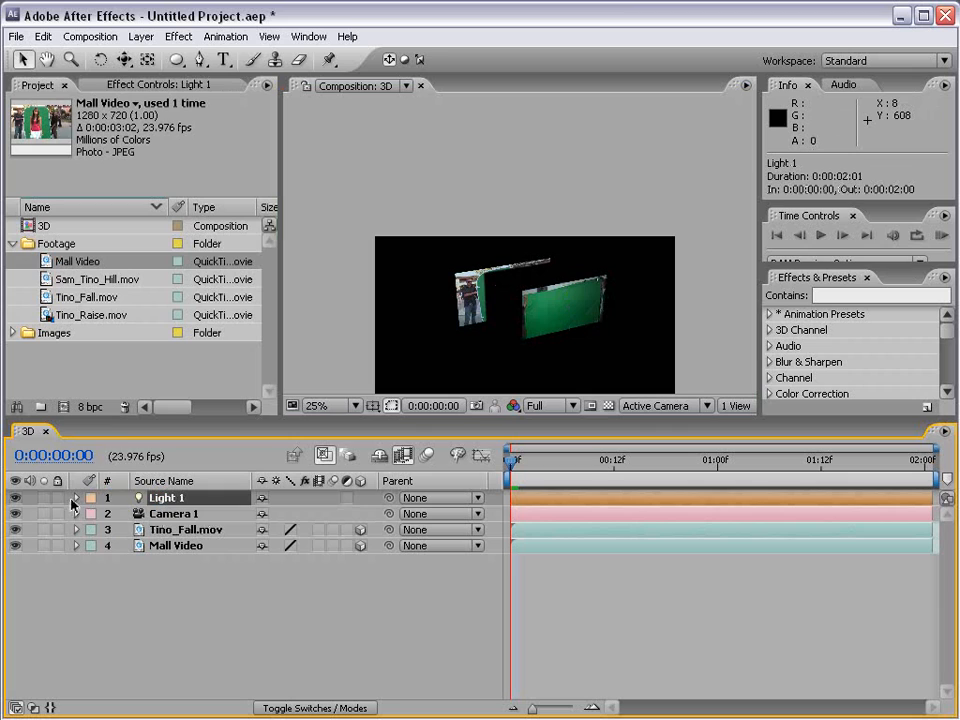
{"action": "left_click", "coordinate": [77, 498]}
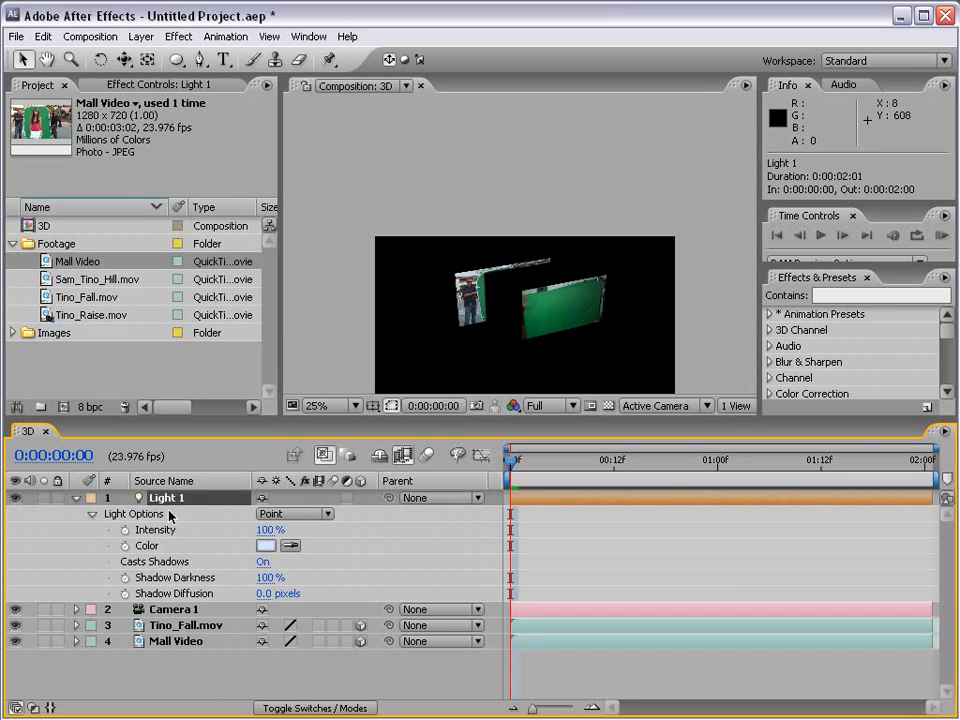
{"action": "left_click", "coordinate": [190, 594]}
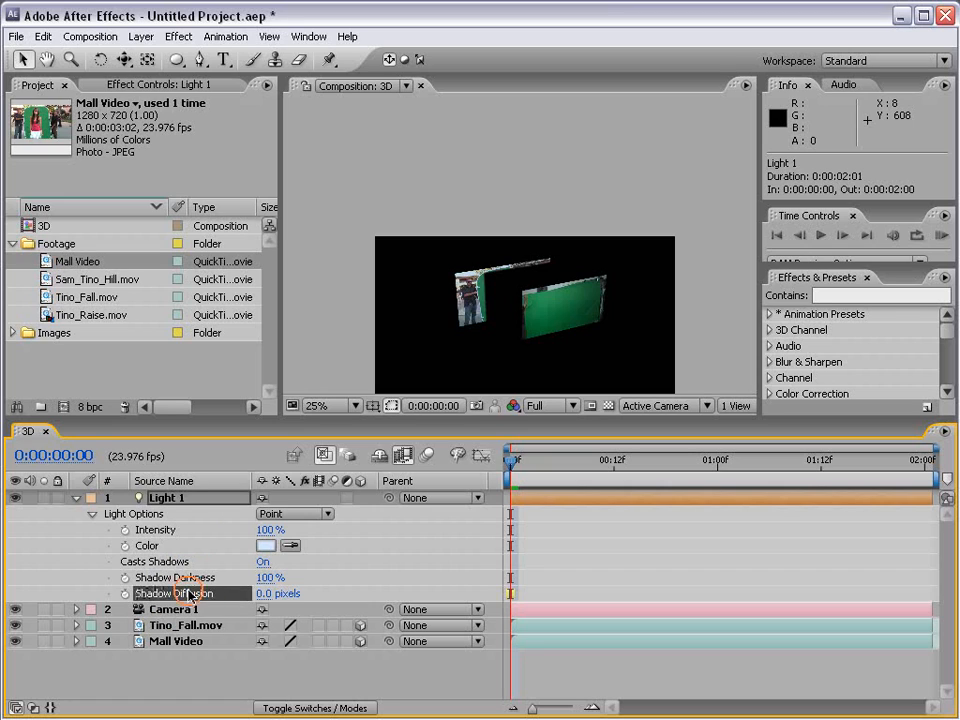
{"action": "left_click_drag", "start_coordinate": [268, 594], "coordinate": [300, 581]}
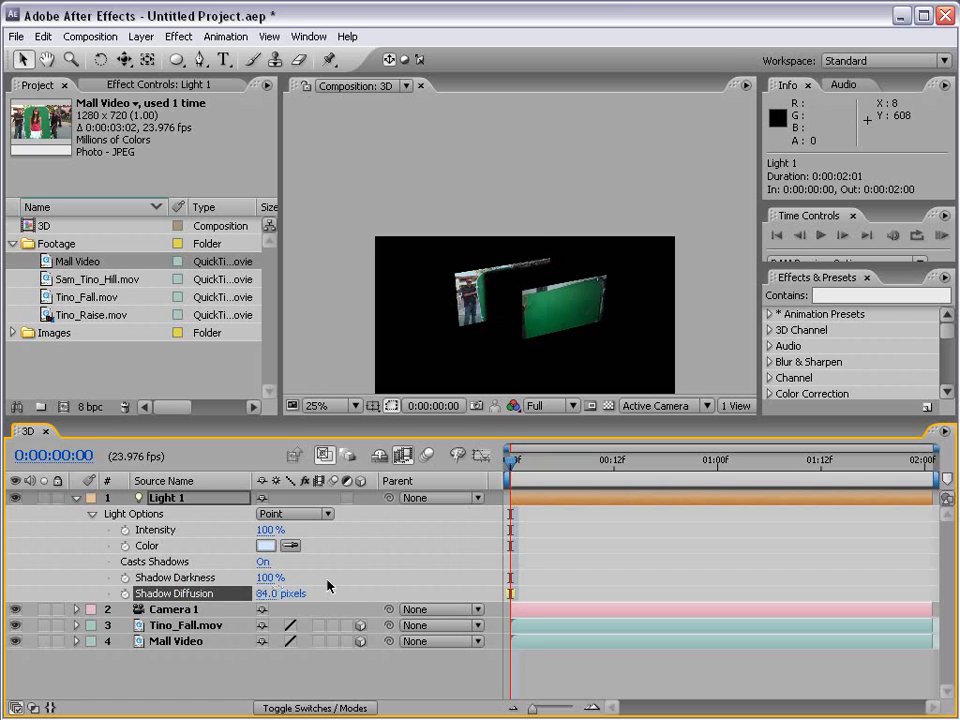
Step: Set Light 1's Shadow Diffusion to 304 pixels and its Shadow Darkness to 66%, checking the shadow at 50% magnification
{"action": "left_click", "coordinate": [432, 560]}
{"action": "scroll", "coordinate": [460, 341], "scroll_direction": "up", "scroll_amount": 1}
{"action": "key", "text": "space"}
{"action": "left_click_drag", "start_coordinate": [461, 341], "coordinate": [505, 250]}
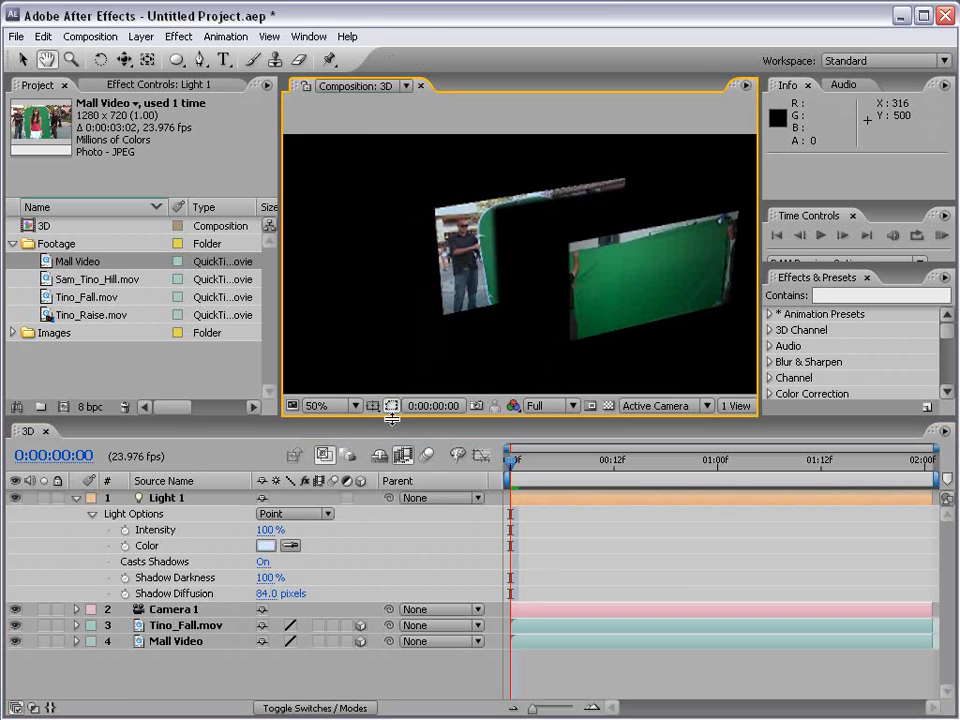
{"action": "left_click_drag", "start_coordinate": [284, 592], "coordinate": [467, 591]}
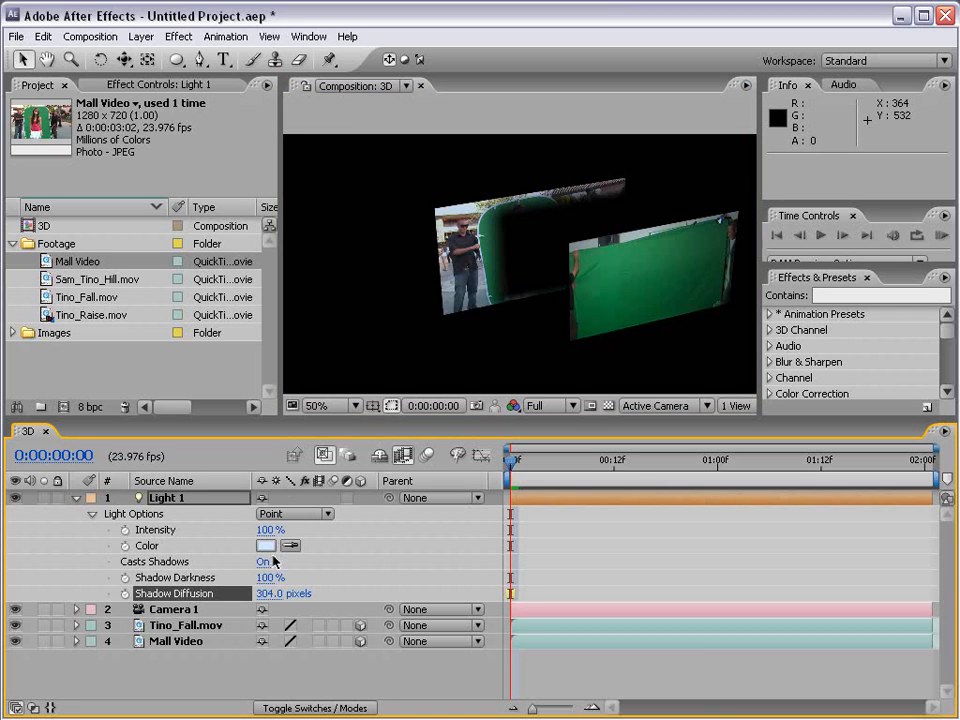
{"action": "left_click_drag", "start_coordinate": [266, 577], "coordinate": [228, 573]}
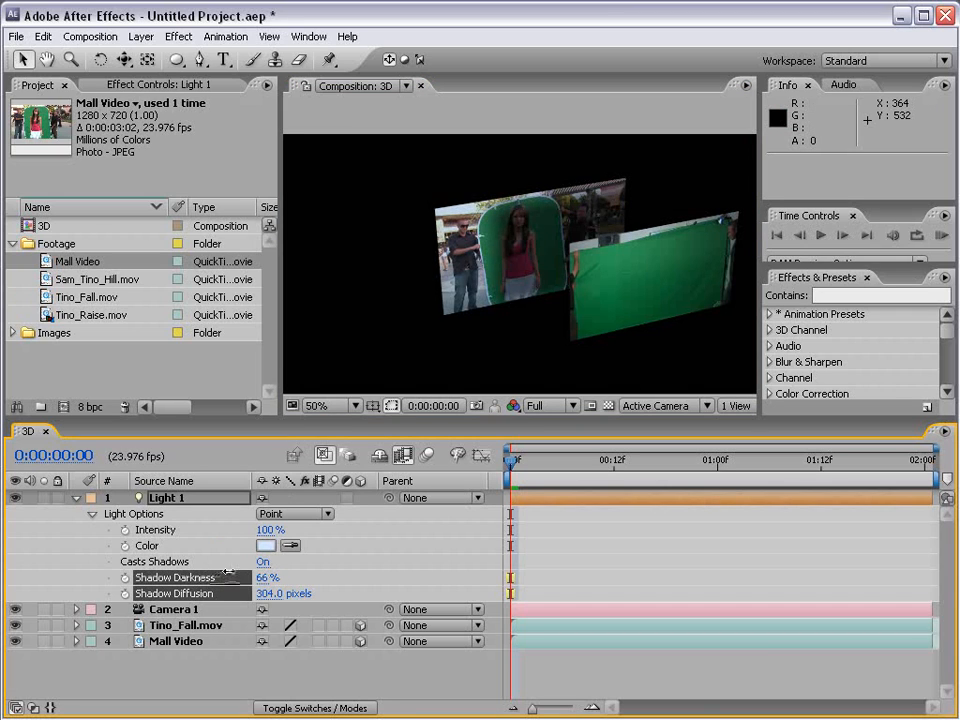
{"action": "left_click", "coordinate": [577, 560]}
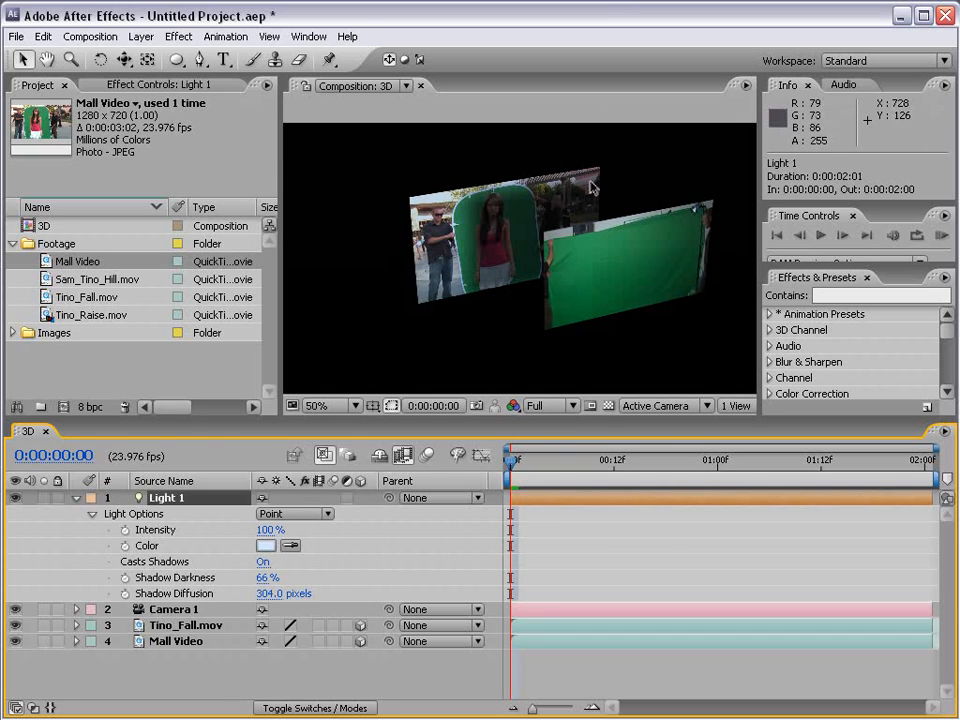
Step: Collapse Light 1 and delete it from the composition
{"action": "left_click", "coordinate": [76, 498]}
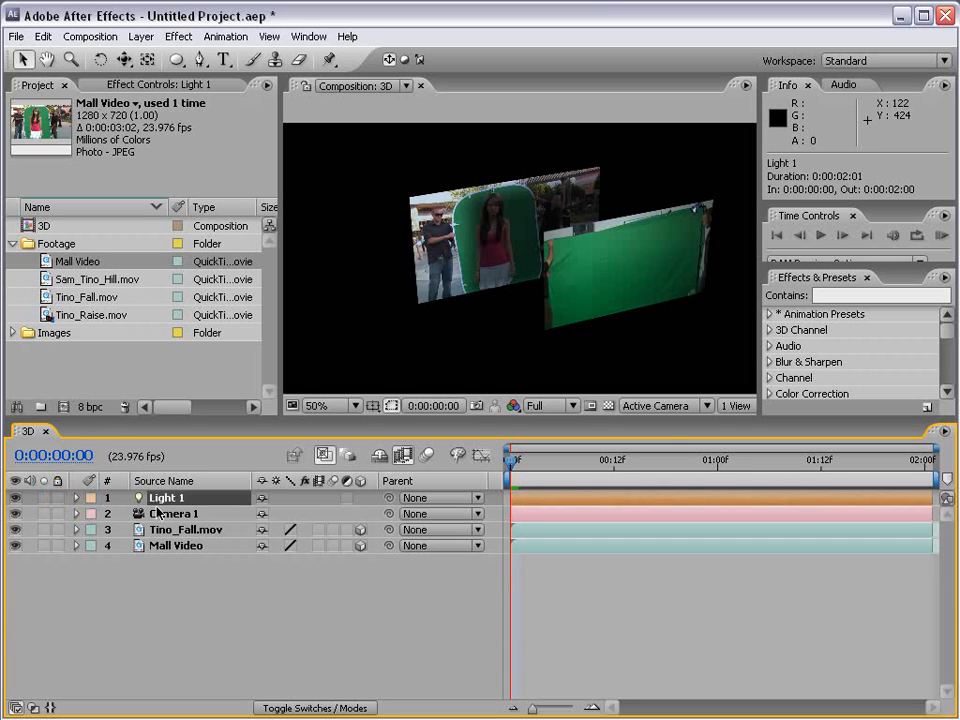
{"action": "key", "text": "Delete"}
Step: Reset Camera 1's transform and remove its Position keyframes
{"action": "left_click", "coordinate": [160, 498]}
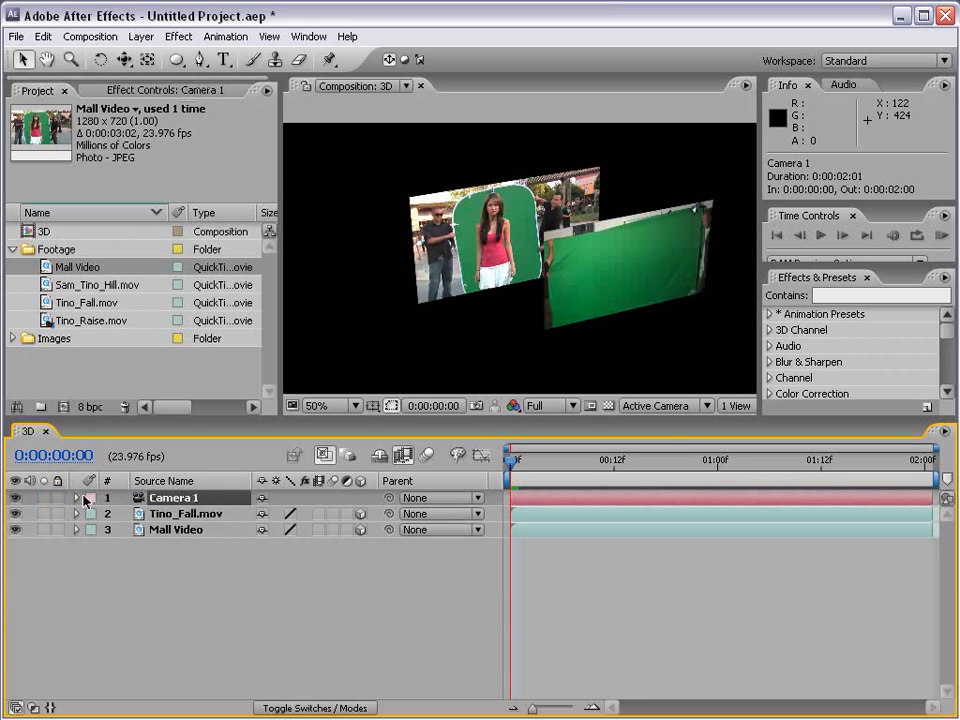
{"action": "left_click", "coordinate": [77, 498]}
{"action": "left_click", "coordinate": [266, 514]}
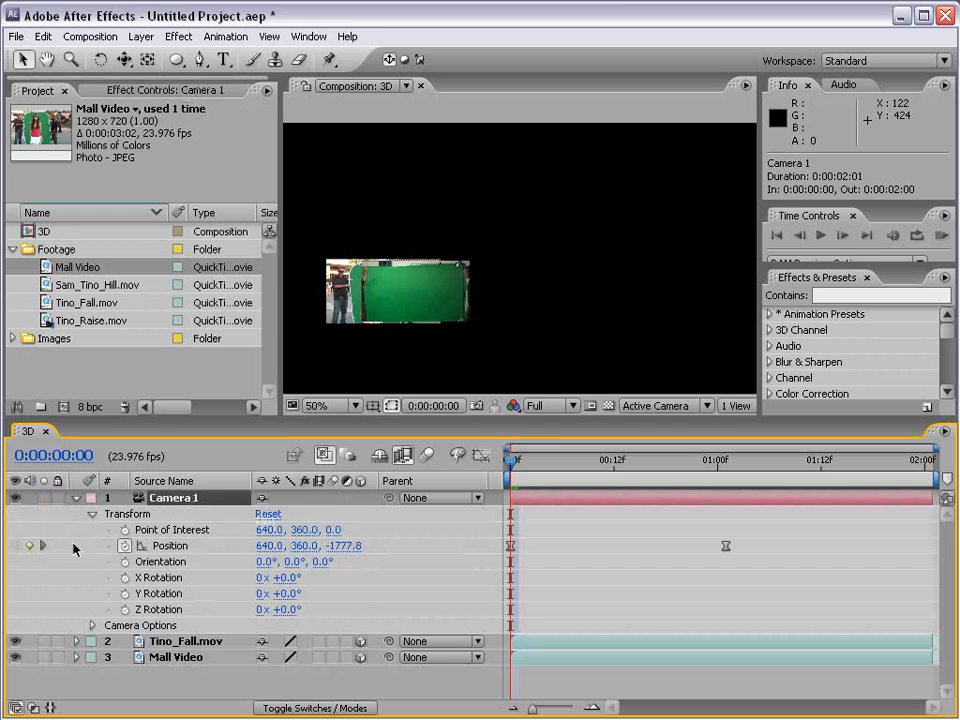
{"action": "left_click", "coordinate": [125, 546]}
{"action": "left_click", "coordinate": [77, 498]}
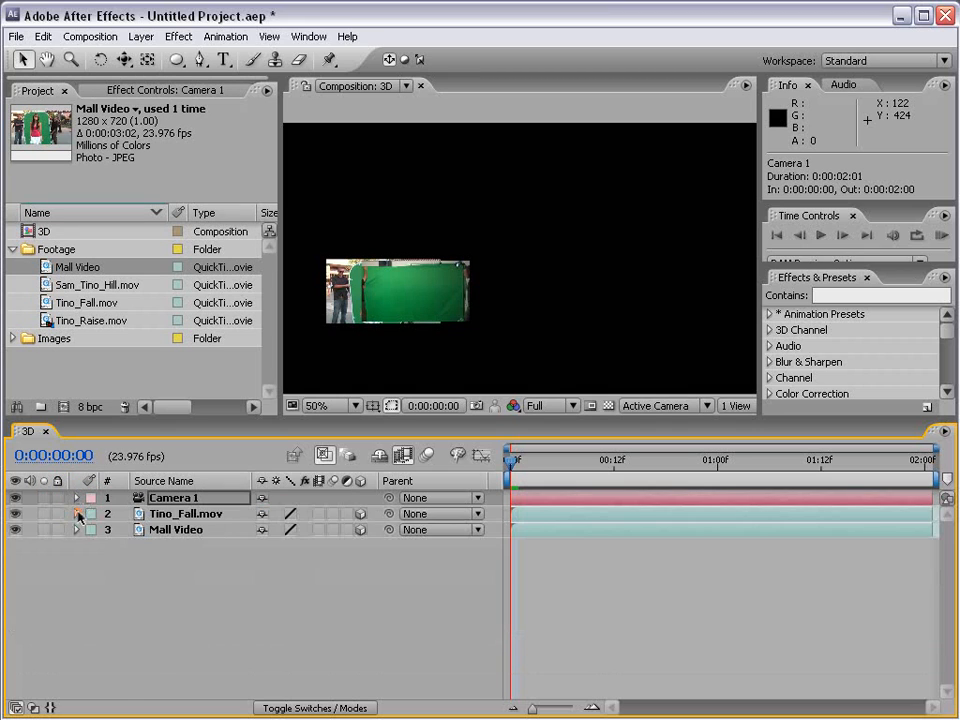
Step: Reset the transforms of the Tino_Fall.mov and Mall Video layers
{"action": "left_click", "coordinate": [77, 514]}
{"action": "left_click", "coordinate": [269, 531]}
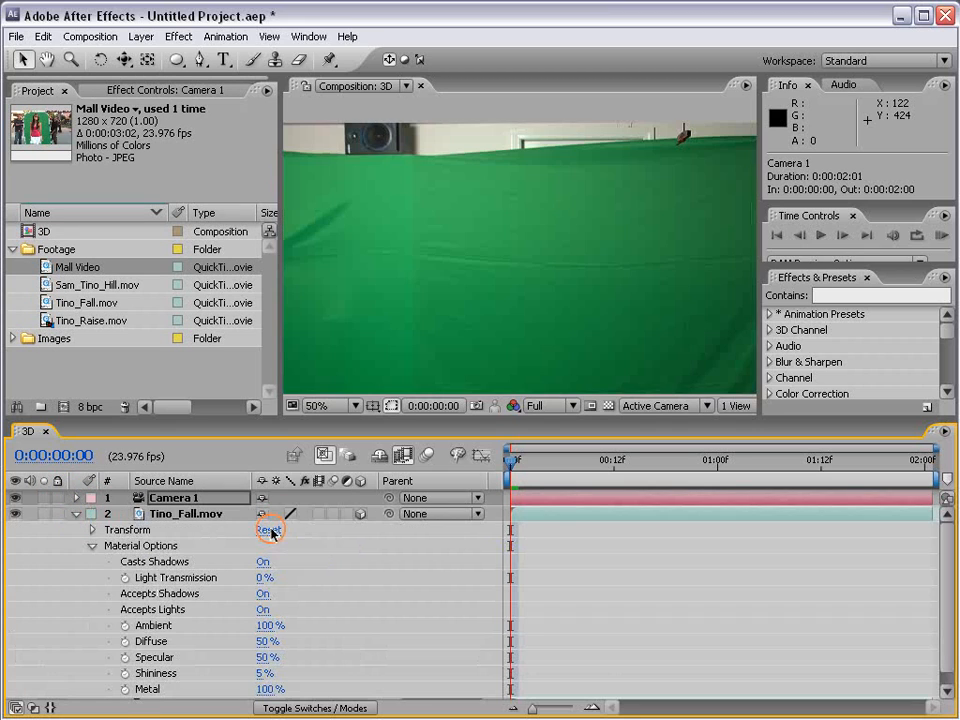
{"action": "left_click", "coordinate": [77, 514]}
{"action": "left_click", "coordinate": [76, 529]}
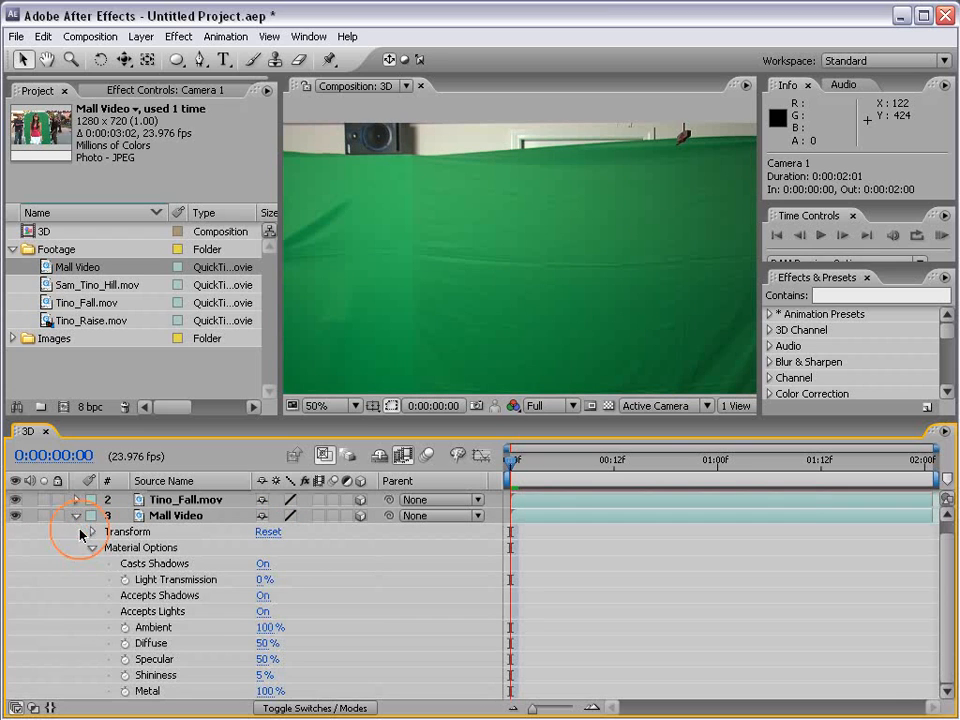
{"action": "left_click", "coordinate": [75, 519]}
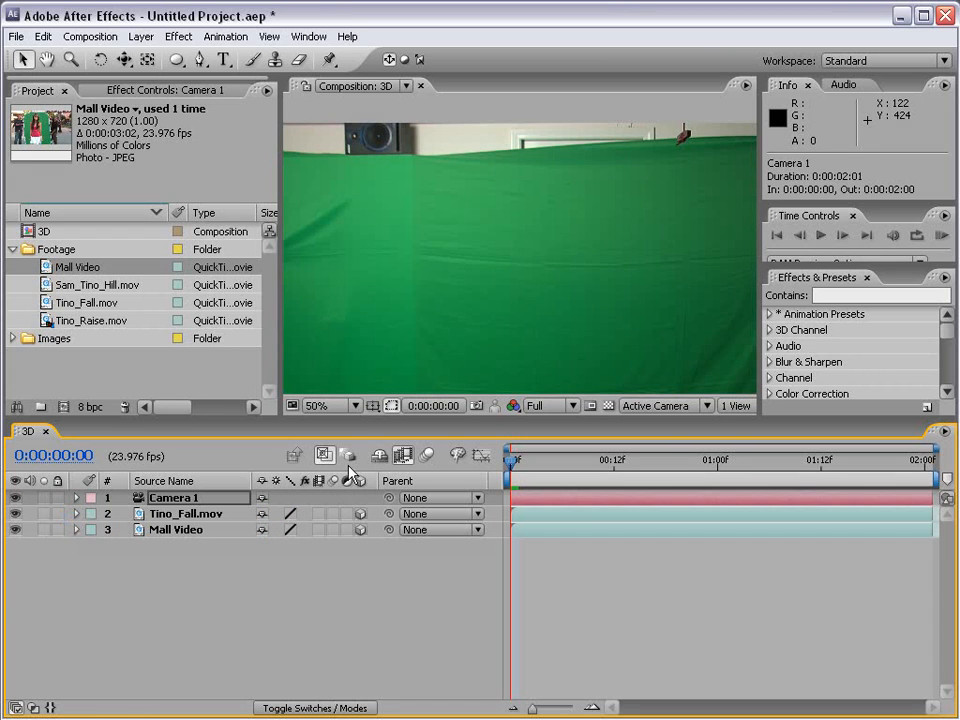
Step: Scale down the Tino_Fall.mov layer in the composition and scale Mall Video to 40%
{"action": "scroll", "coordinate": [465, 251], "scroll_direction": "down", "scroll_amount": 2}
{"action": "left_click", "coordinate": [484, 281]}
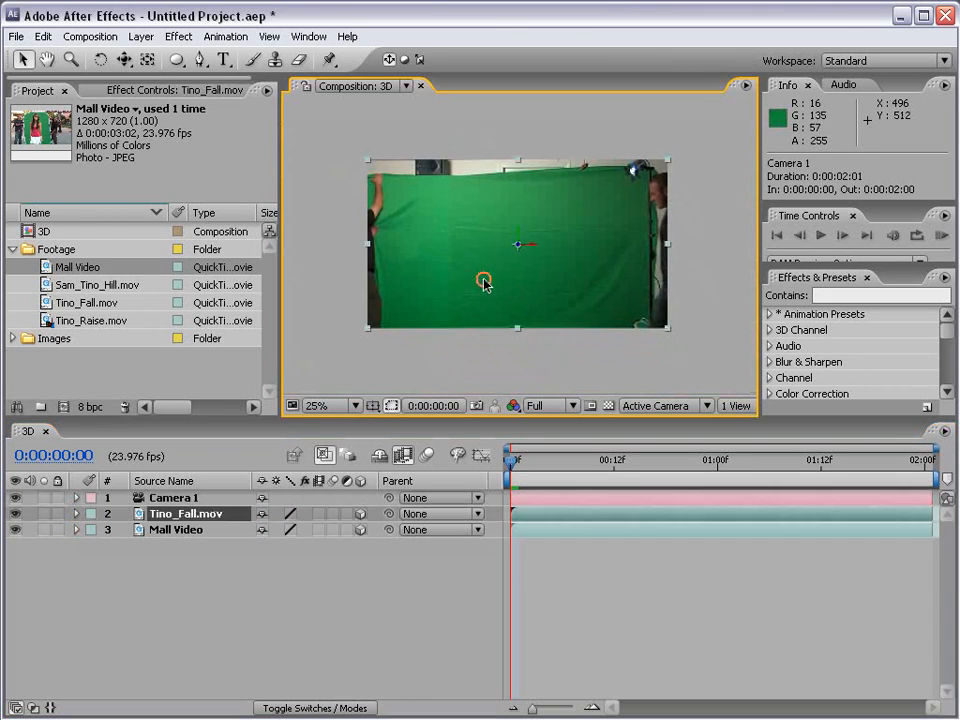
{"action": "left_click_drag", "start_coordinate": [667, 334], "coordinate": [577, 287]}
{"action": "left_click", "coordinate": [620, 322]}
{"action": "left_click_drag", "start_coordinate": [670, 330], "coordinate": [598, 279]}
{"action": "key", "text": "period"}
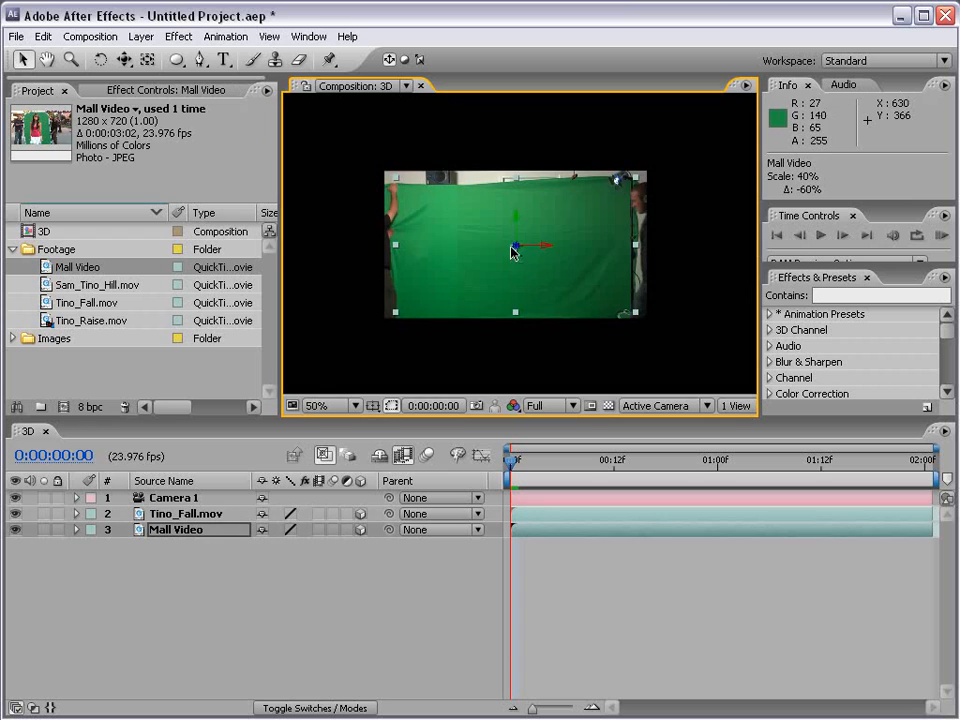
Step: Place Mall Video to the right of Tino_Fall.mov and separate them in depth, with Tino_Fall.mov nearer the camera and Mall Video farther back
{"action": "left_click_drag", "start_coordinate": [538, 251], "coordinate": [668, 252]}
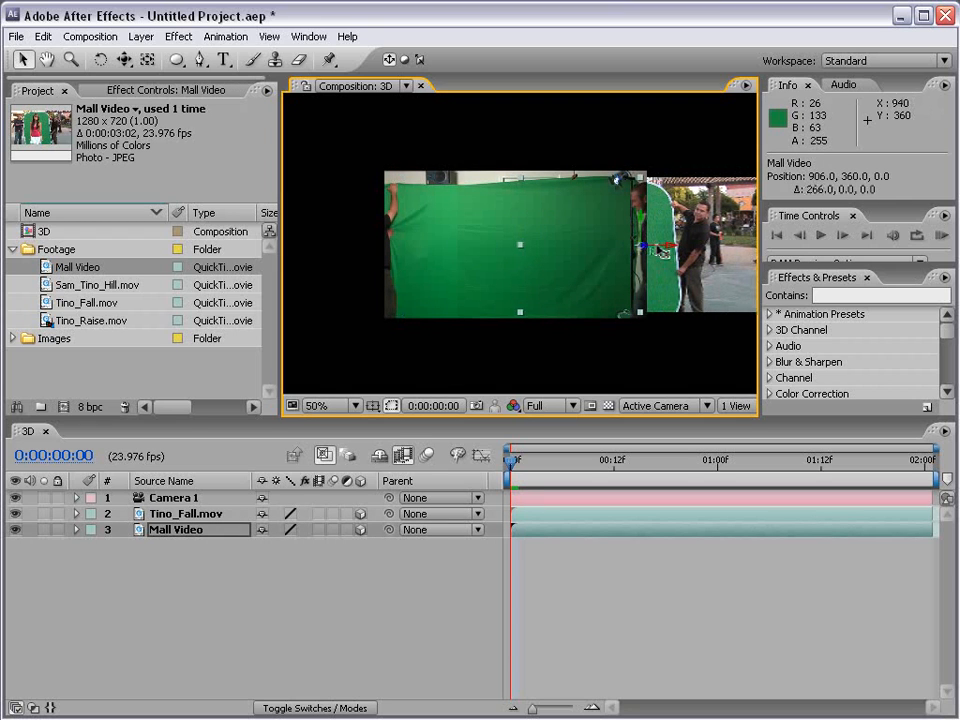
{"action": "left_click", "coordinate": [448, 262]}
{"action": "left_click_drag", "start_coordinate": [540, 253], "coordinate": [208, 286]}
{"action": "left_click", "coordinate": [664, 226]}
{"action": "left_click_drag", "start_coordinate": [648, 250], "coordinate": [340, 610]}
{"action": "left_click", "coordinate": [620, 612]}
{"action": "key", "text": "space"}
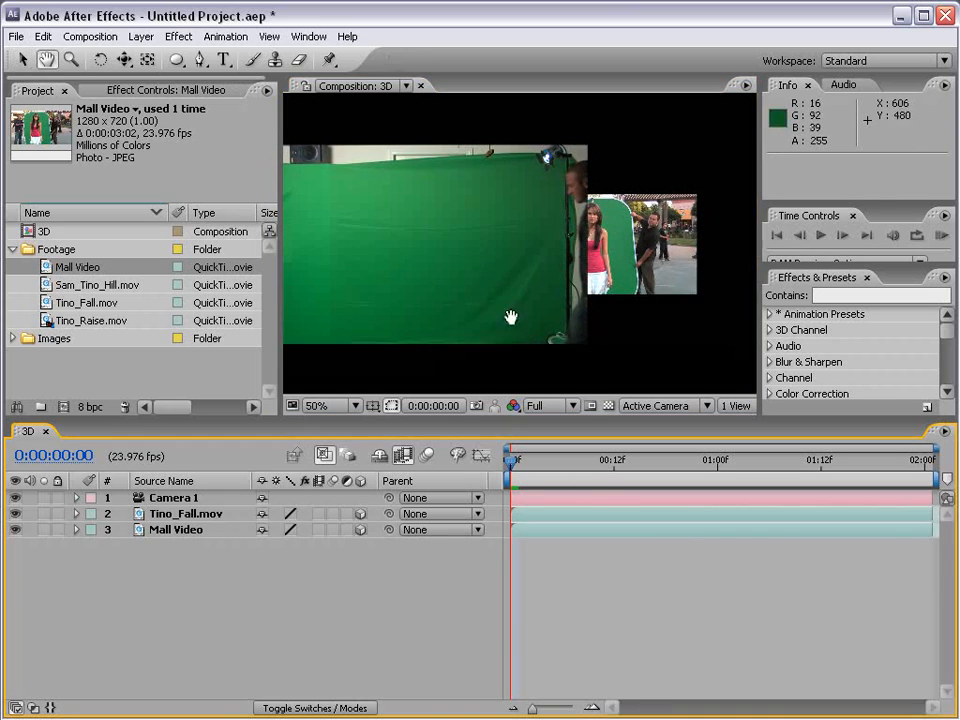
{"action": "left_click_drag", "start_coordinate": [494, 295], "coordinate": [548, 299]}
{"action": "scroll", "coordinate": [548, 298], "scroll_direction": "down", "scroll_amount": 2}
{"action": "scroll", "coordinate": [563, 292], "scroll_direction": "up", "scroll_amount": 2}
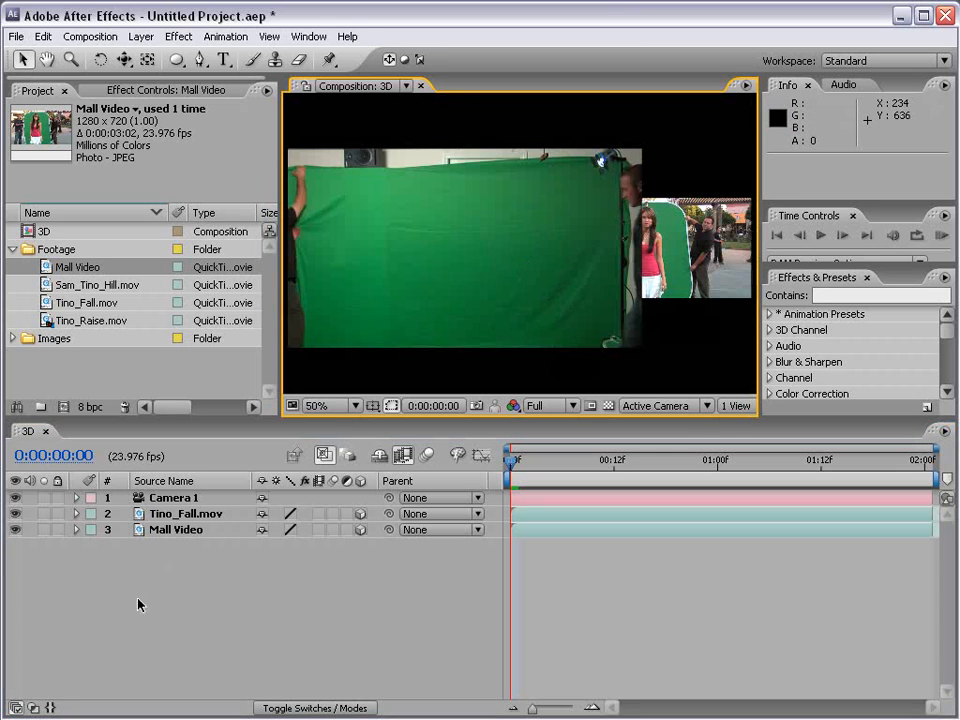
Step: Reveal Camera 1's Camera Options and turn on Depth of Field
{"action": "left_click", "coordinate": [84, 501]}
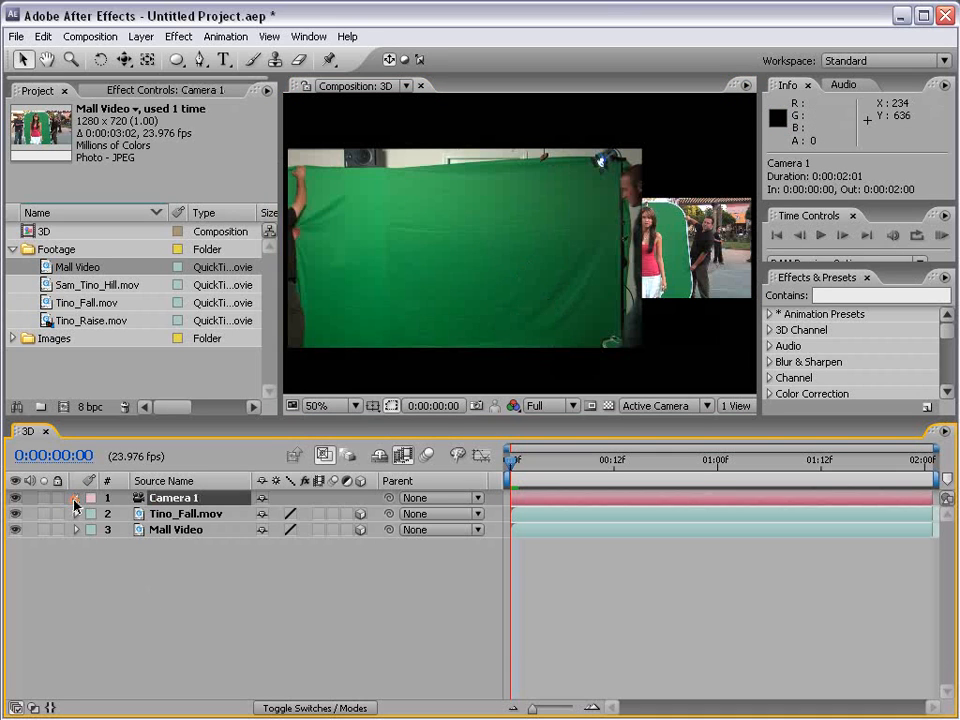
{"action": "left_click", "coordinate": [75, 498]}
{"action": "left_click", "coordinate": [92, 514]}
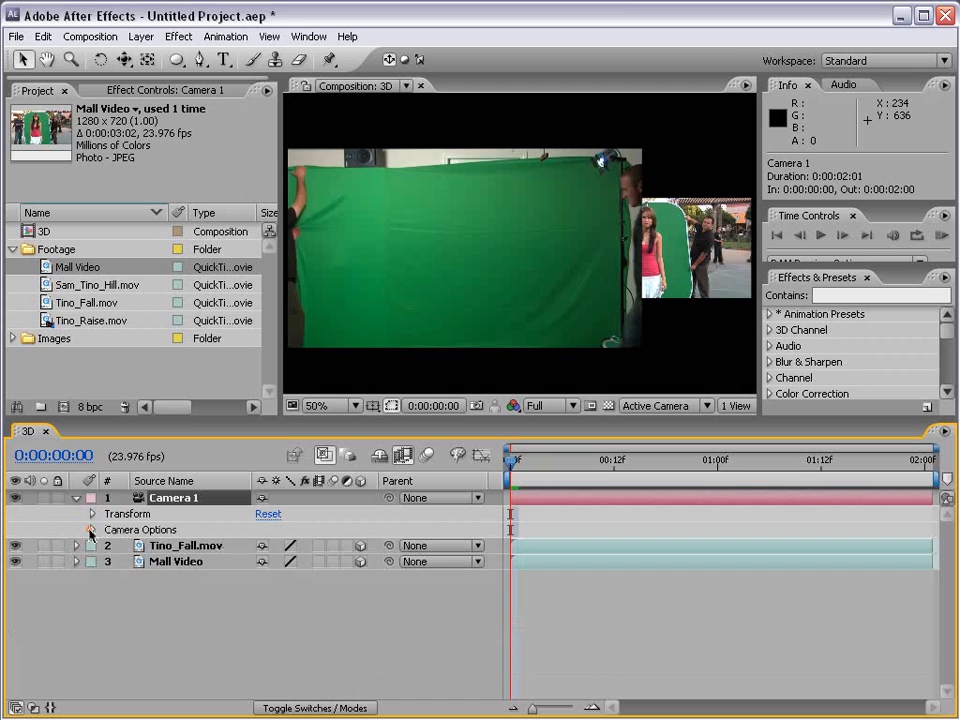
{"action": "left_click", "coordinate": [91, 530]}
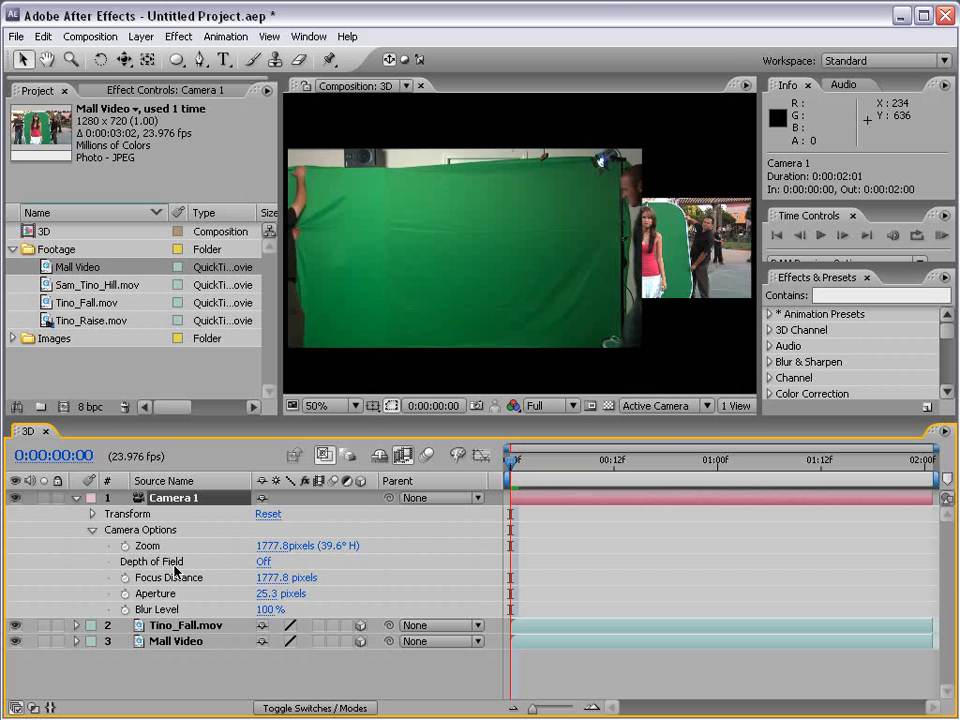
{"action": "left_click", "coordinate": [264, 563]}
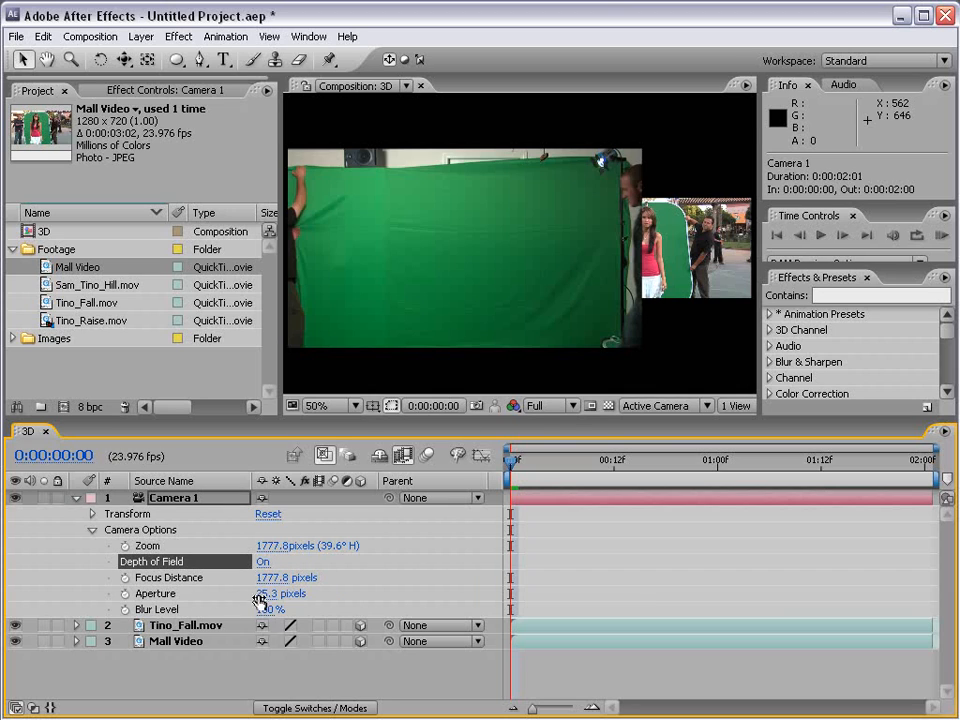
Step: Raise Camera 1's Aperture to 801.3 pixels to strengthen the depth-of-field blur
{"action": "left_click_drag", "start_coordinate": [264, 596], "coordinate": [423, 594]}
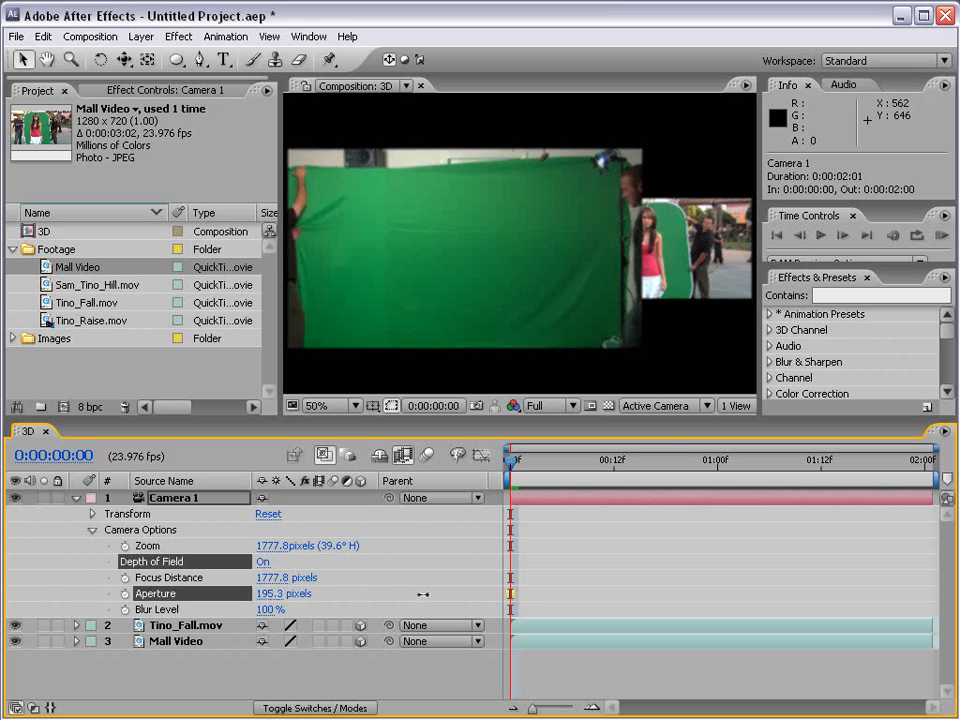
{"action": "left_click_drag", "start_coordinate": [490, 597], "coordinate": [593, 572]}
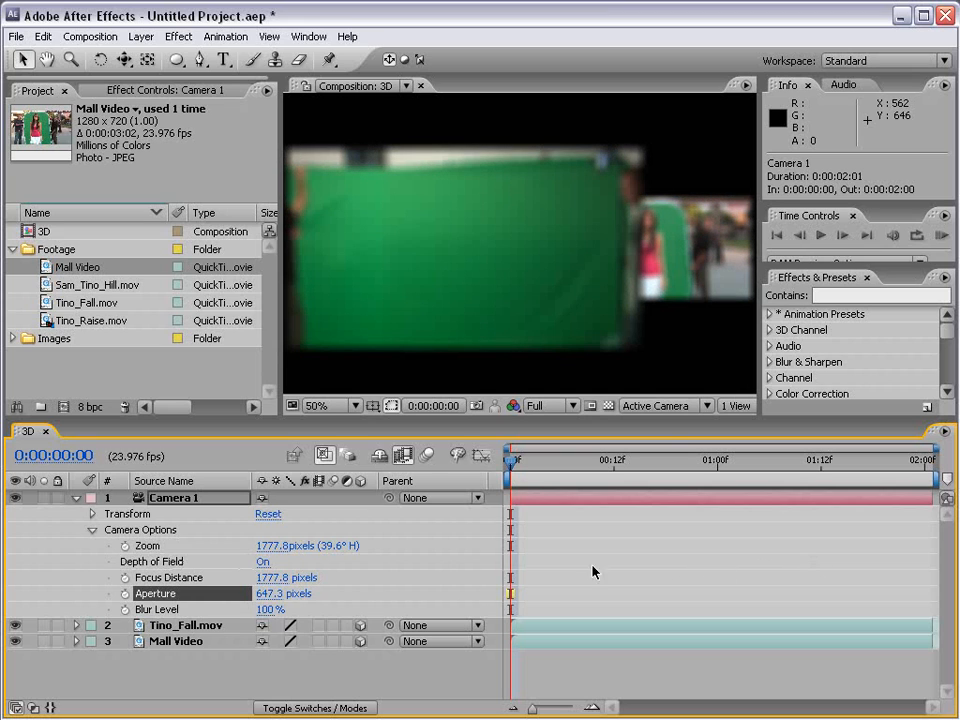
{"action": "left_click_drag", "start_coordinate": [290, 594], "coordinate": [455, 596]}
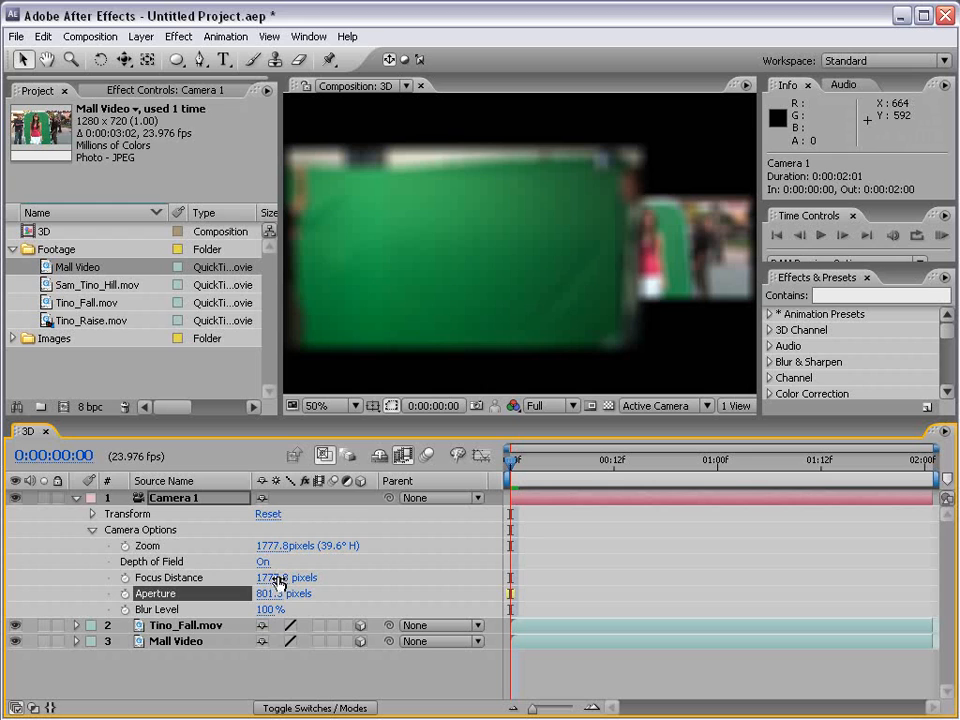
Step: Shift Camera 1's focus to Mall Video with a Focus Distance of about 2319.8 pixels, then to Tino_Fall.mov at 1342.8 pixels
{"action": "left_click_drag", "start_coordinate": [274, 578], "coordinate": [868, 575]}
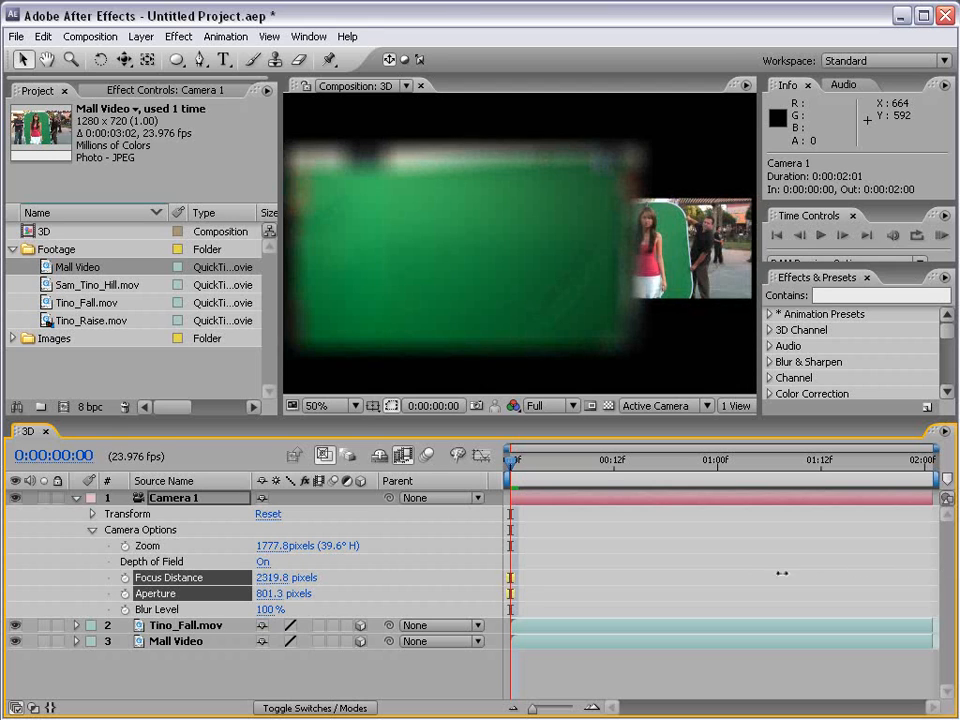
{"action": "left_click_drag", "start_coordinate": [781, 573], "coordinate": [222, 598]}
{"action": "left_click_drag", "start_coordinate": [268, 588], "coordinate": [245, 588]}
Step: Move the current time to about one second, set Camera 1's Focus Distance to 2328.8 pixels and turn off Depth of Field
{"action": "left_click_drag", "start_coordinate": [581, 471], "coordinate": [716, 471]}
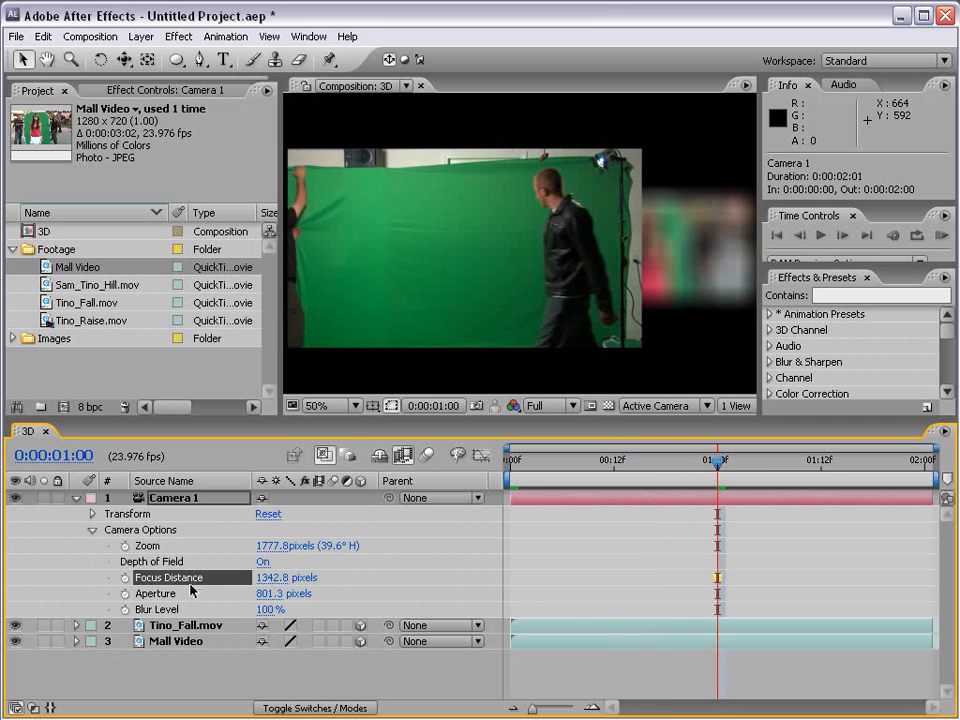
{"action": "left_click_drag", "start_coordinate": [258, 578], "coordinate": [168, 566]}
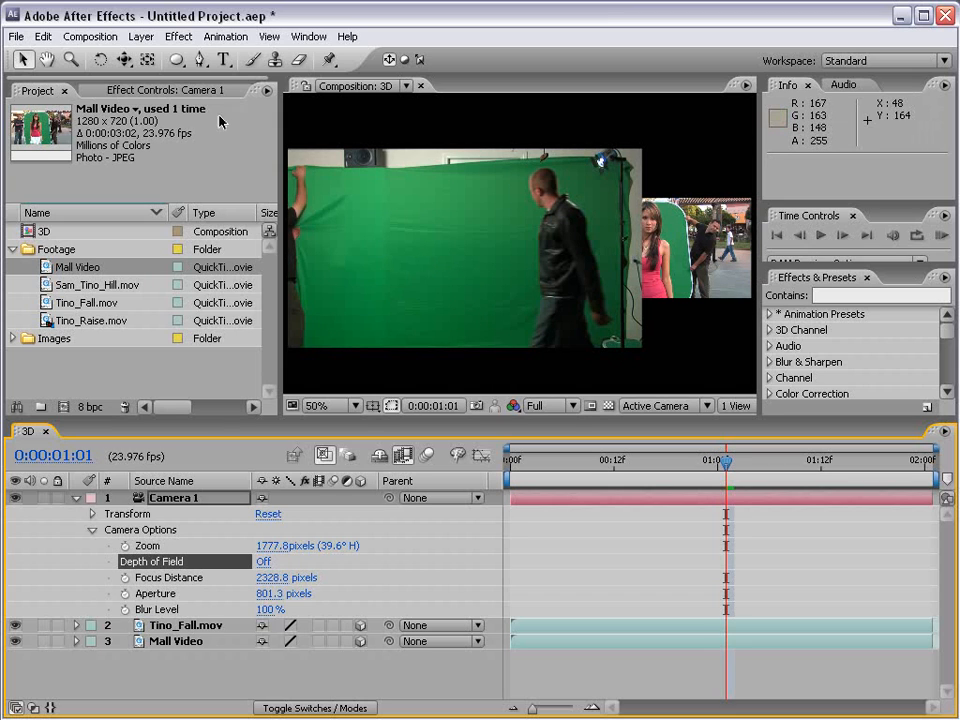
Step: Add a black solid layer to the 3D composition and apply the CC Particle World effect to it
{"action": "left_click", "coordinate": [141, 36]}
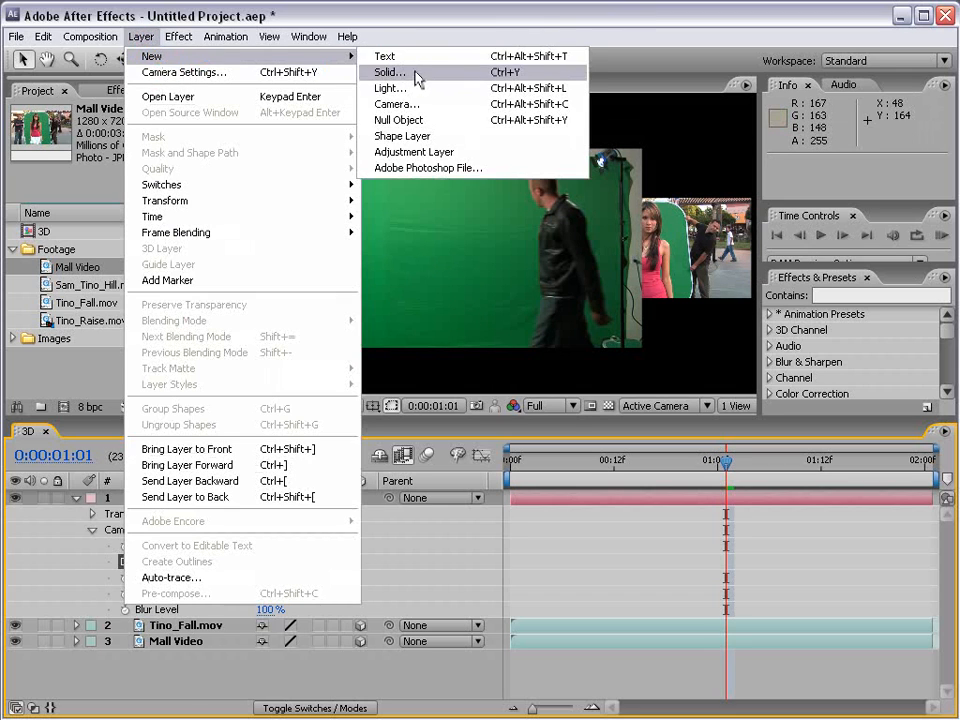
{"action": "left_click", "coordinate": [570, 71]}
{"action": "left_click", "coordinate": [658, 598]}
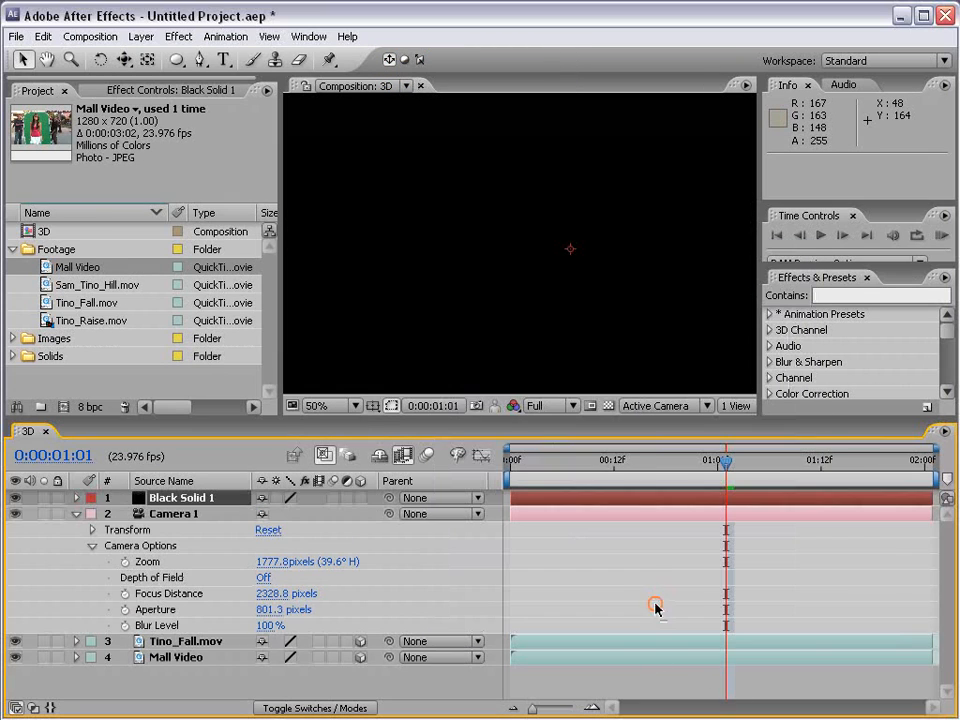
{"action": "left_click", "coordinate": [845, 295]}
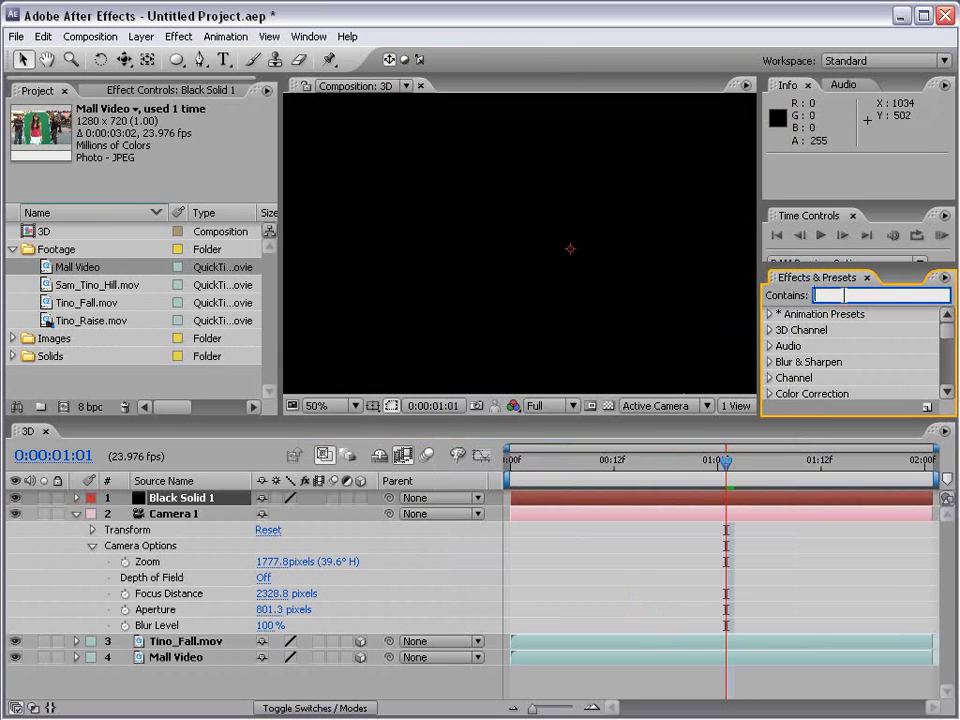
{"action": "type", "text": "particl"}
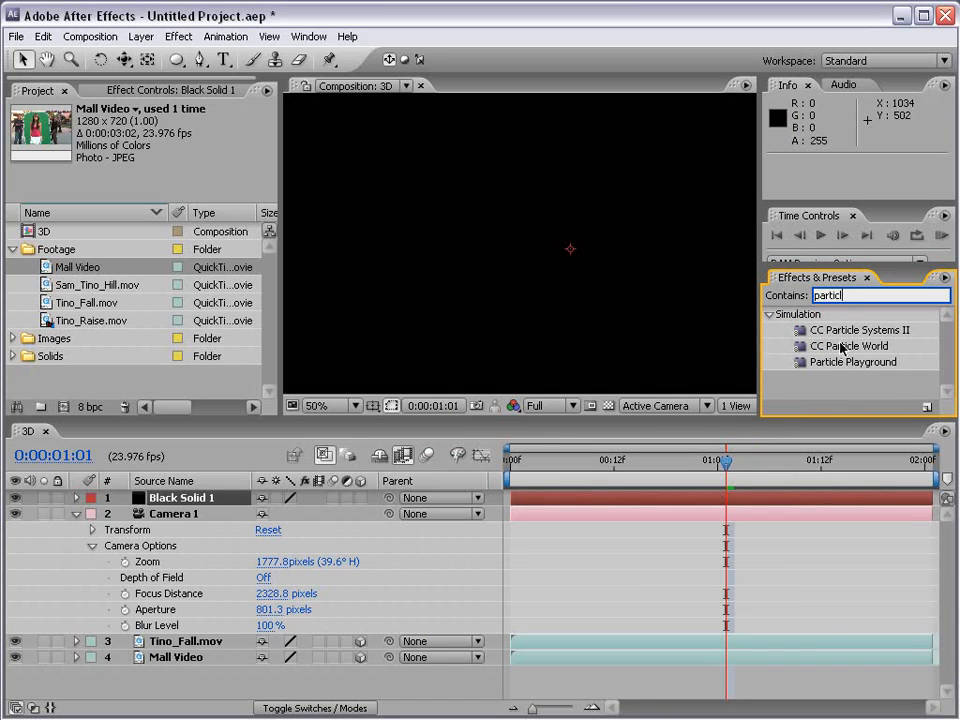
{"action": "left_click_drag", "start_coordinate": [853, 347], "coordinate": [183, 500]}
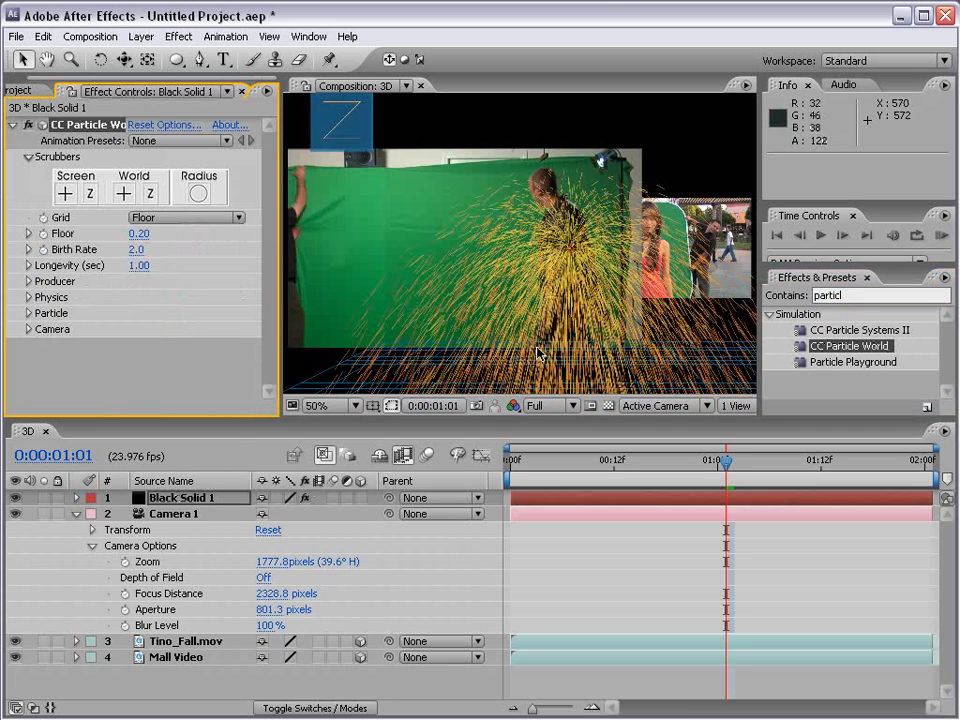
Step: Collapse Camera 1's properties and select the Black Solid 1 layer
{"action": "scroll", "coordinate": [575, 280], "scroll_direction": "down", "scroll_amount": 2}
{"action": "scroll", "coordinate": [575, 280], "scroll_direction": "up", "scroll_amount": 2}
{"action": "left_click_drag", "start_coordinate": [585, 326], "coordinate": [446, 189]}
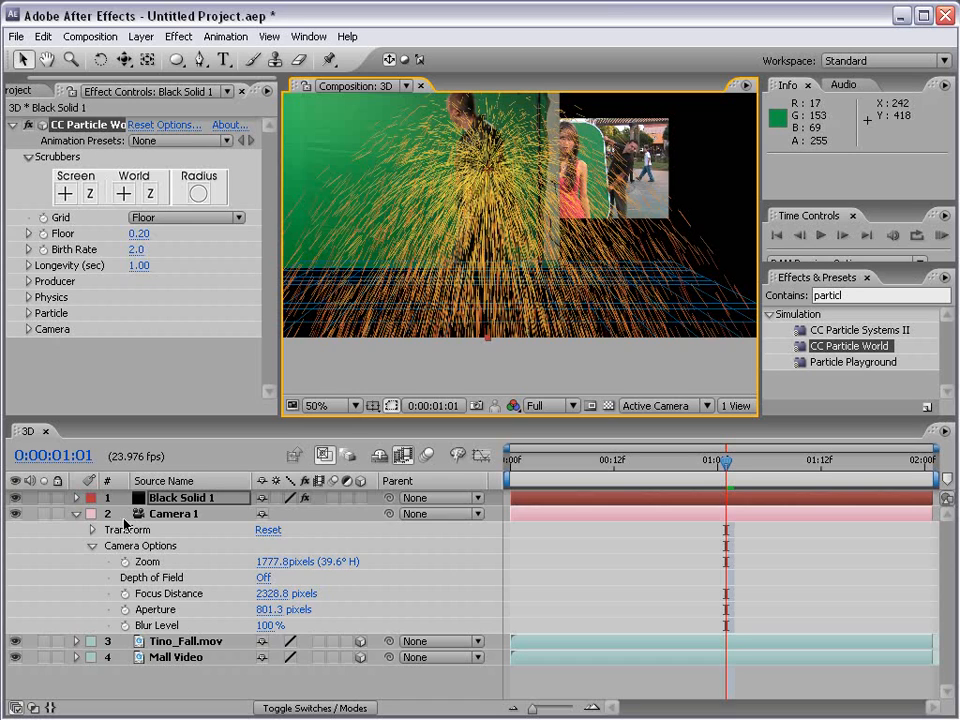
{"action": "left_click", "coordinate": [175, 514]}
{"action": "left_click", "coordinate": [76, 514]}
{"action": "left_click", "coordinate": [162, 499]}
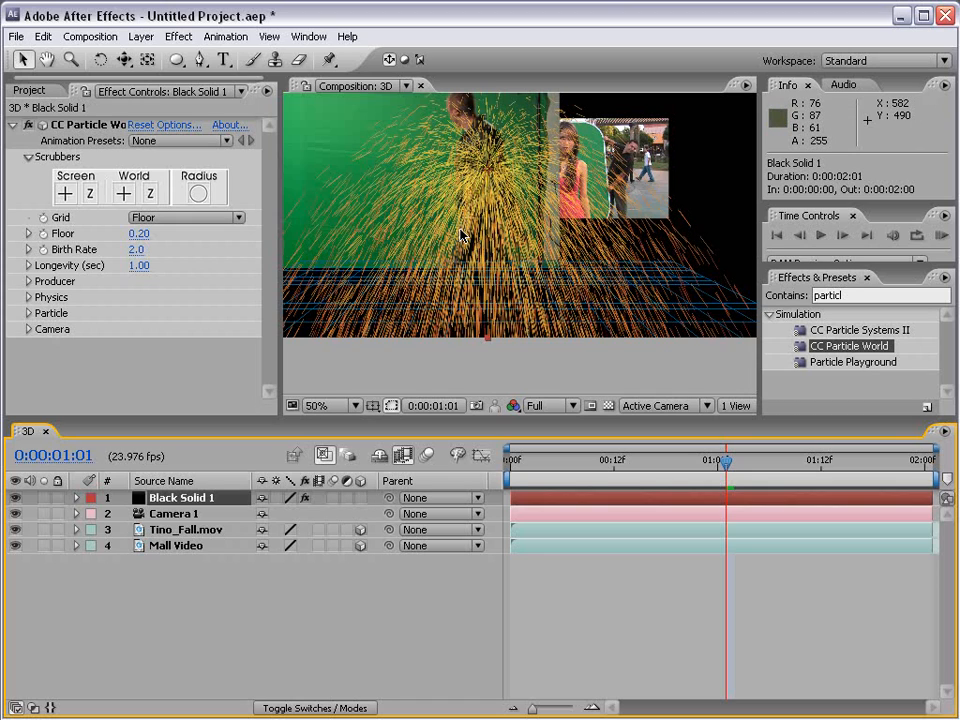
Step: Orbit Camera 1 around the particles with the Orbit Camera tool to a position of about 1431.3, 236.0, 1587.1
{"action": "left_click_drag", "start_coordinate": [124, 59], "coordinate": [195, 60]}
{"action": "left_click_drag", "start_coordinate": [470, 160], "coordinate": [537, 228]}
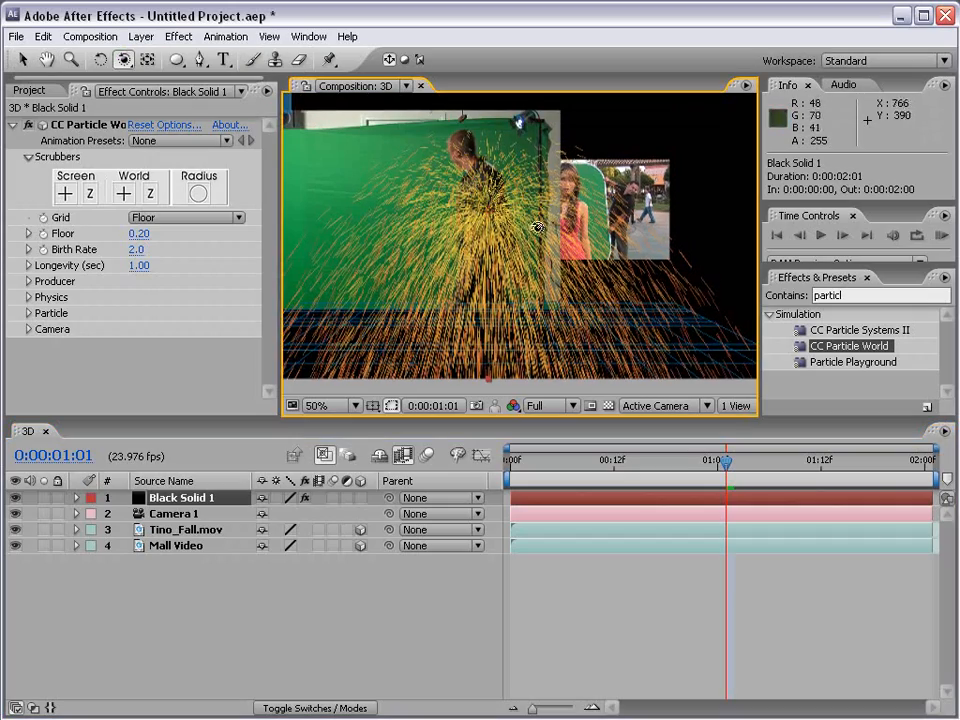
{"action": "left_click_drag", "start_coordinate": [632, 228], "coordinate": [449, 245]}
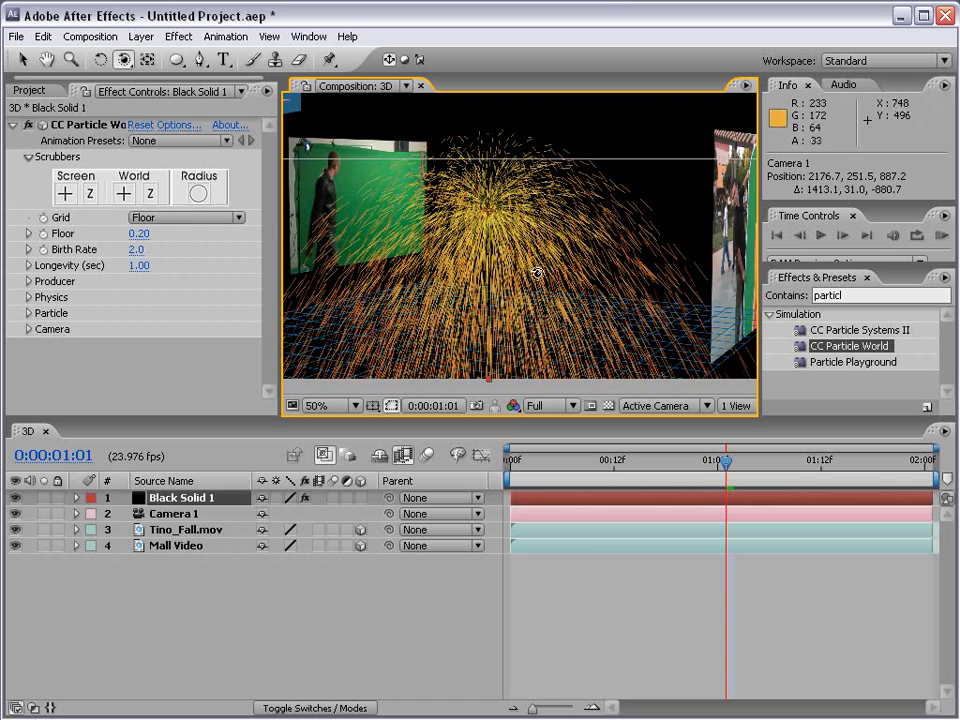
{"action": "left_click_drag", "start_coordinate": [546, 276], "coordinate": [575, 280]}
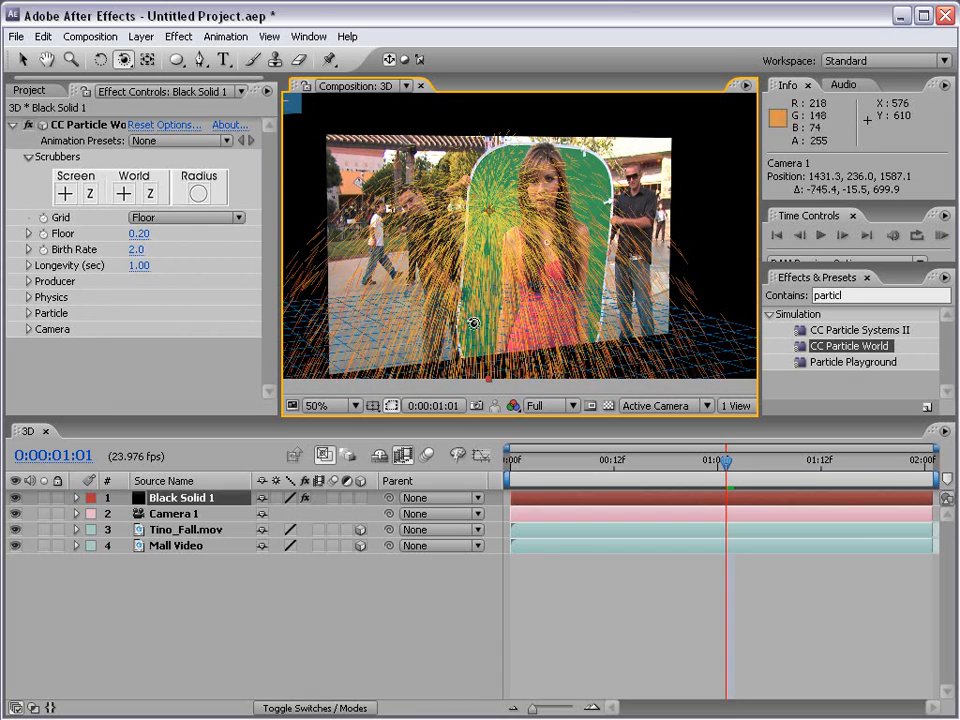
Step: Move Mall Video to the top of the layer stack and orbit Camera 1 to about 486.1, 158.7, 1759.6 to compare it with the particles
{"action": "left_click_drag", "start_coordinate": [172, 548], "coordinate": [163, 496]}
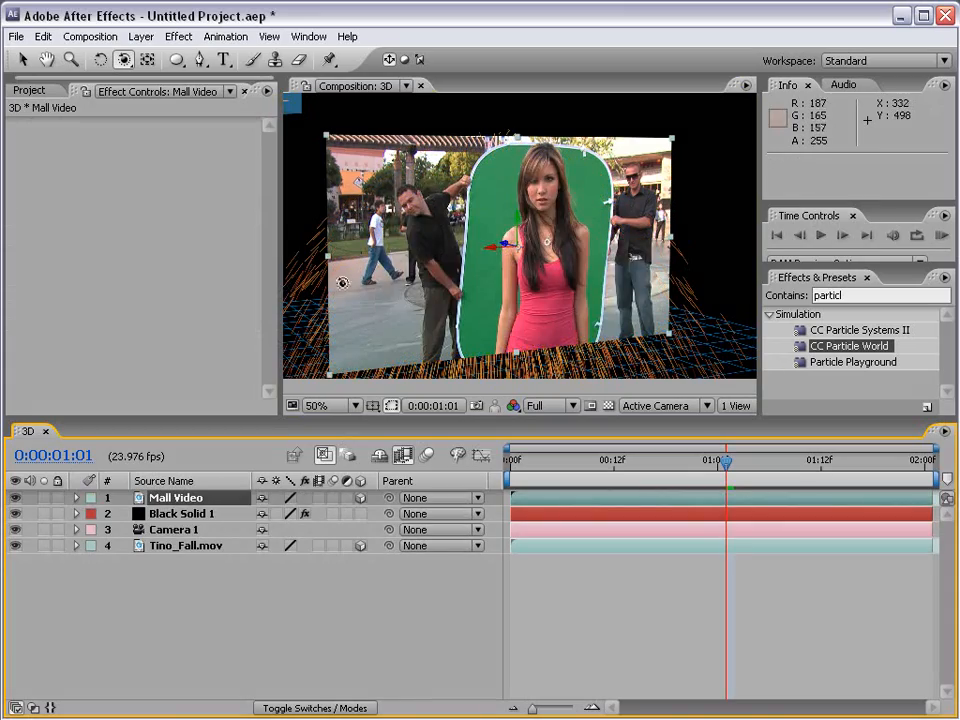
{"action": "left_click_drag", "start_coordinate": [334, 274], "coordinate": [539, 252]}
{"action": "scroll", "coordinate": [452, 235], "scroll_direction": "down", "scroll_amount": 2}
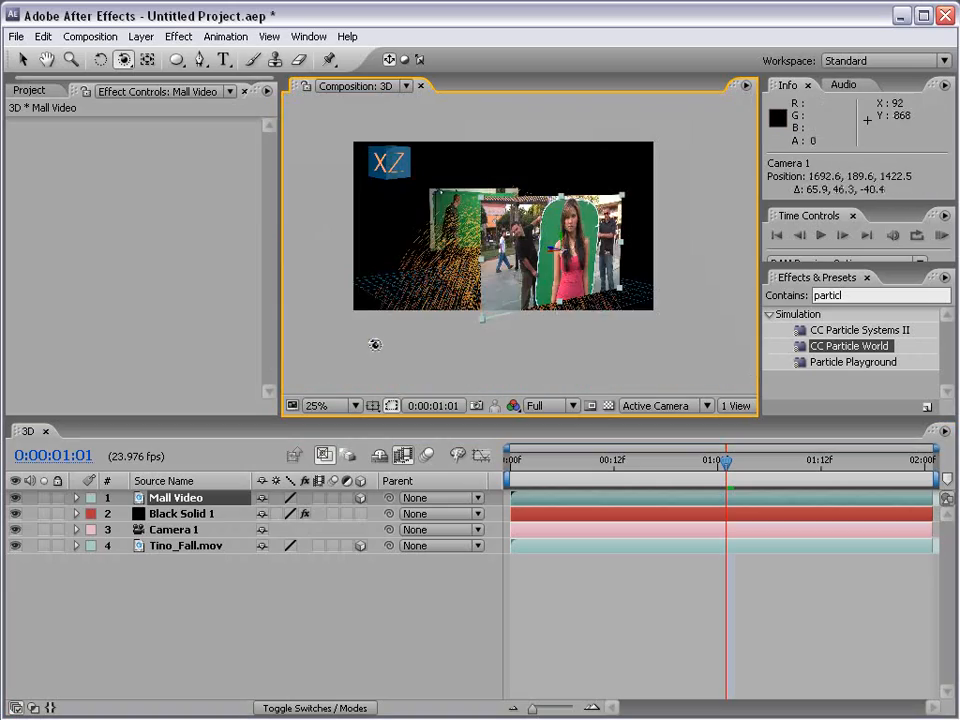
{"action": "scroll", "coordinate": [555, 268], "scroll_direction": "up", "scroll_amount": 2}
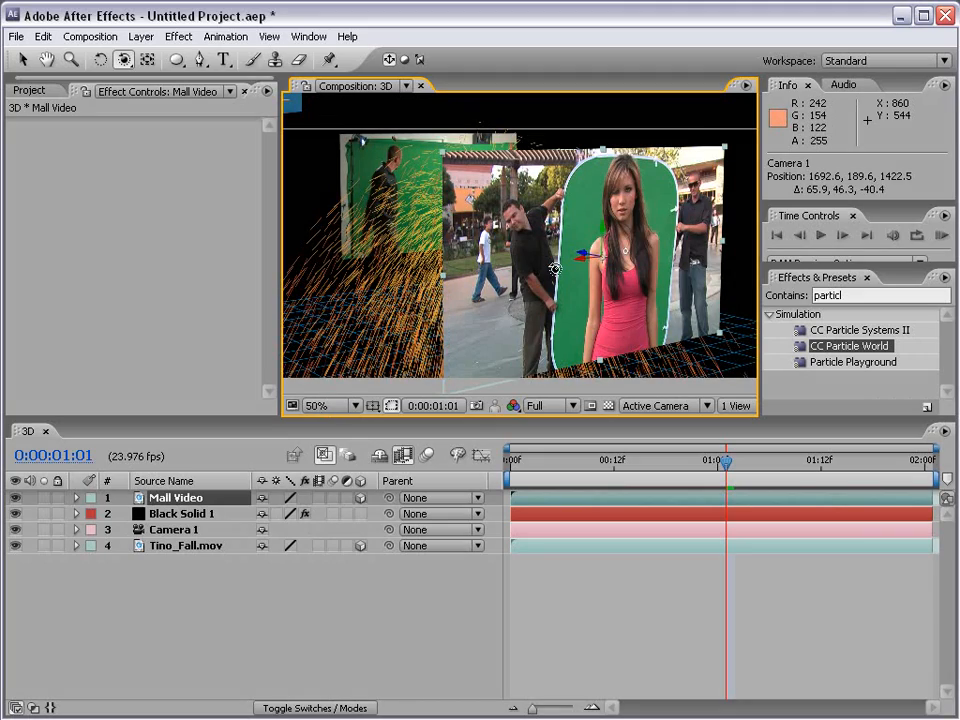
{"action": "left_click_drag", "start_coordinate": [338, 165], "coordinate": [357, 217]}
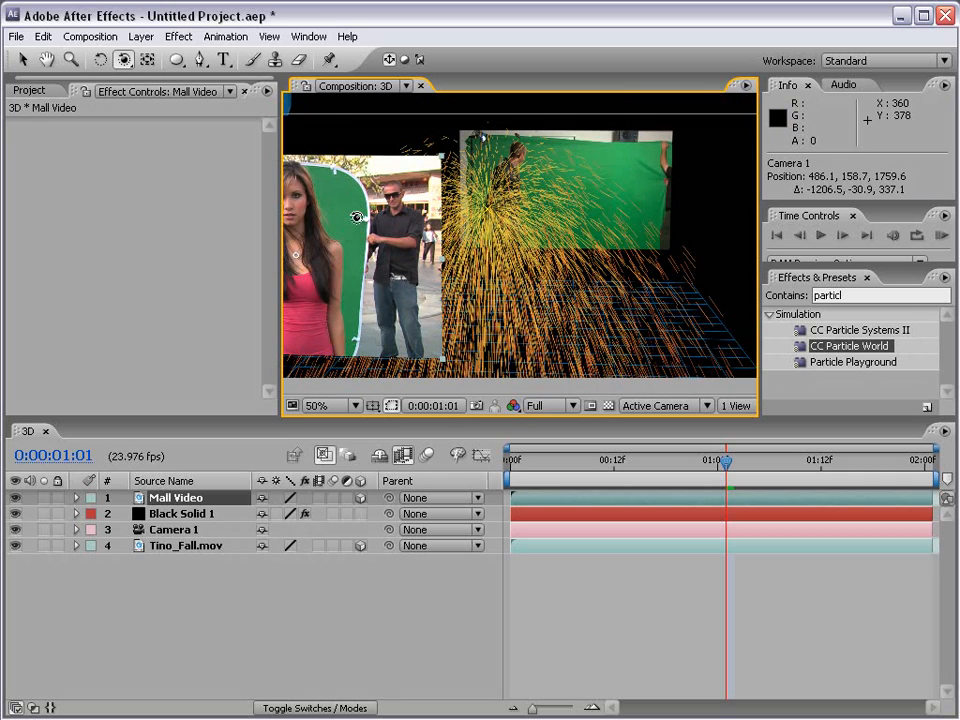